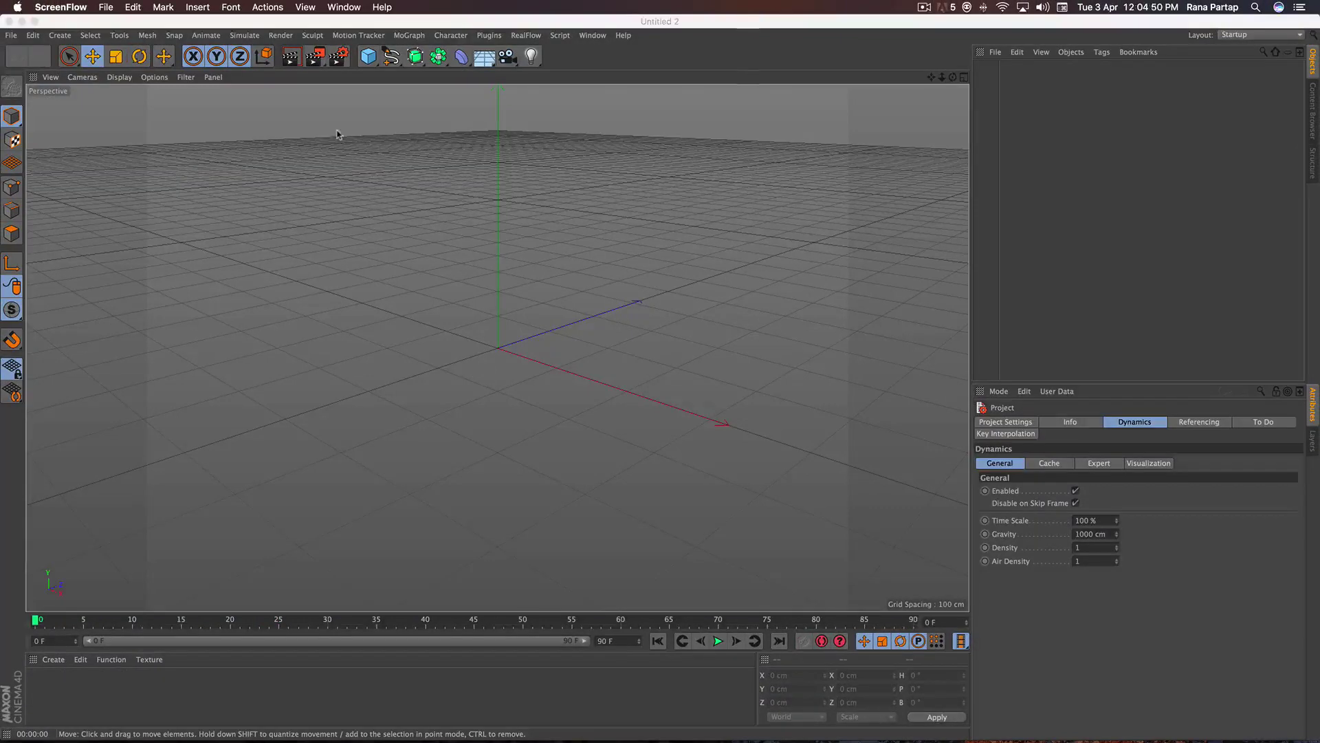
- Add a particle Emitter, then play and orbit the view to watch particles stream out
{"action": "left_click", "coordinate": [245, 35]}
{"action": "mouse_move", "coordinate": [83, 82]}
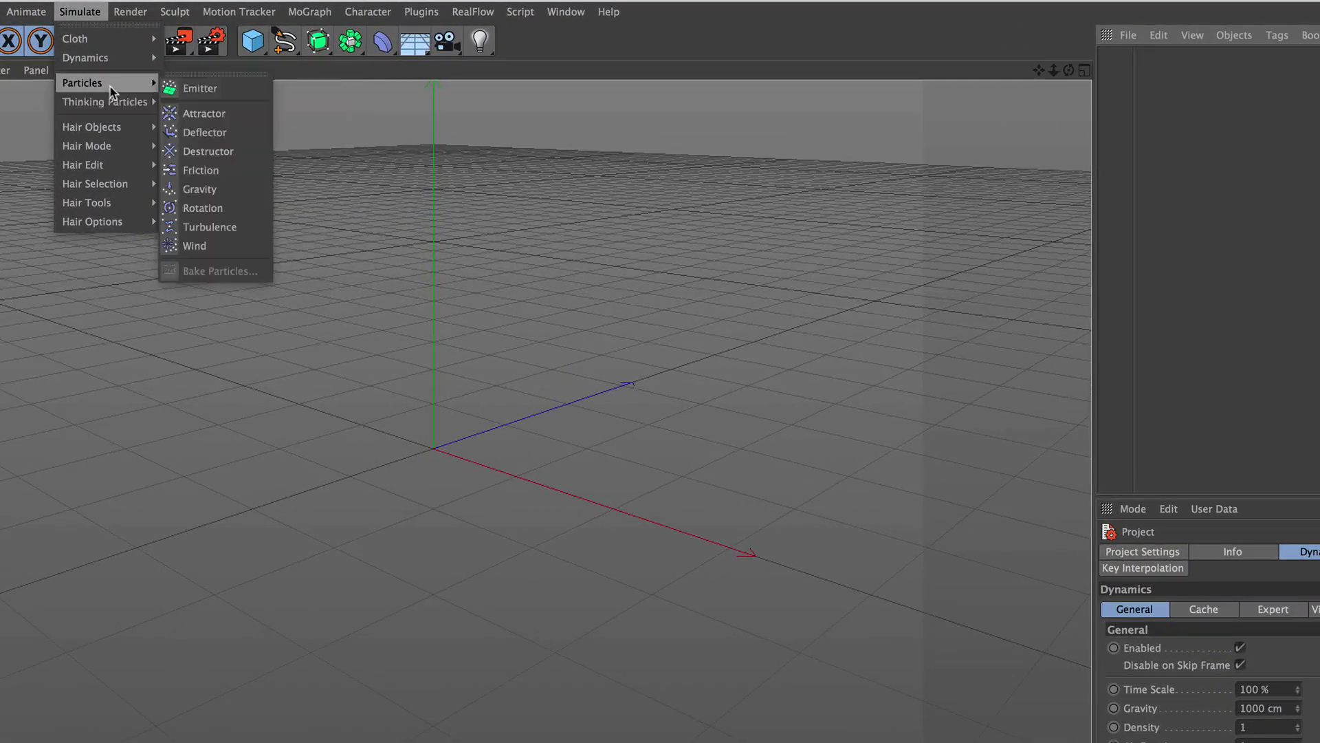
{"action": "left_click", "coordinate": [255, 103]}
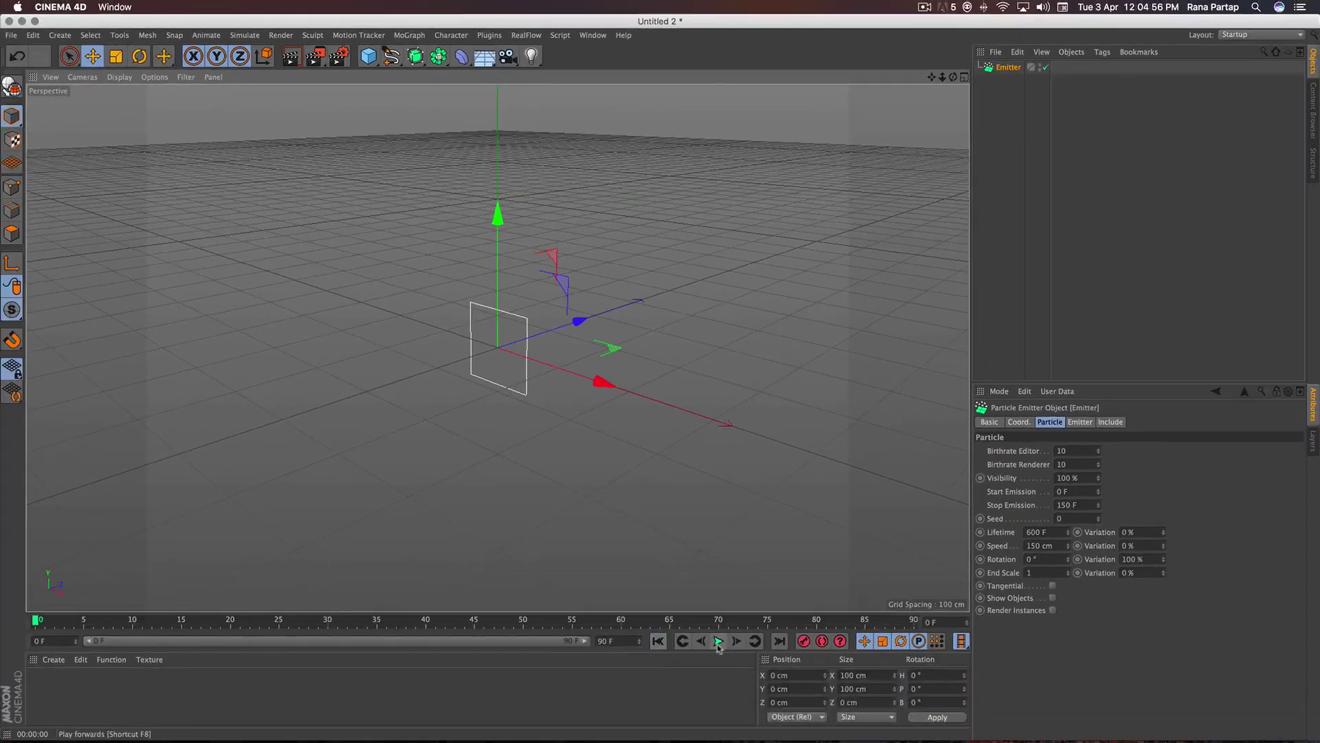
{"action": "left_click", "coordinate": [719, 641]}
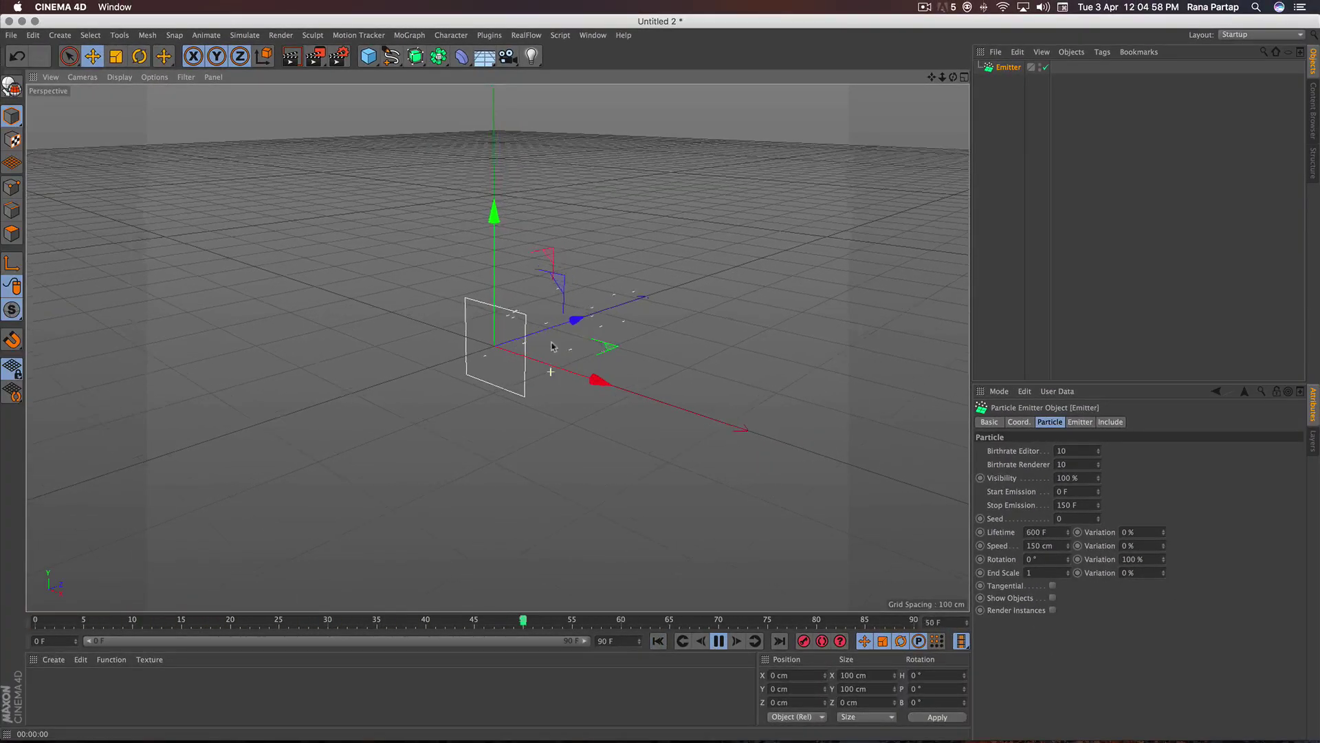
{"action": "mouse_move", "coordinate": [614, 554]}
{"action": "left_mouse_down", "text": "alt"}
{"action": "mouse_move", "coordinate": [500, 346]}
{"action": "mouse_move", "coordinate": [535, 392]}
{"action": "left_mouse_up", "text": "alt"}
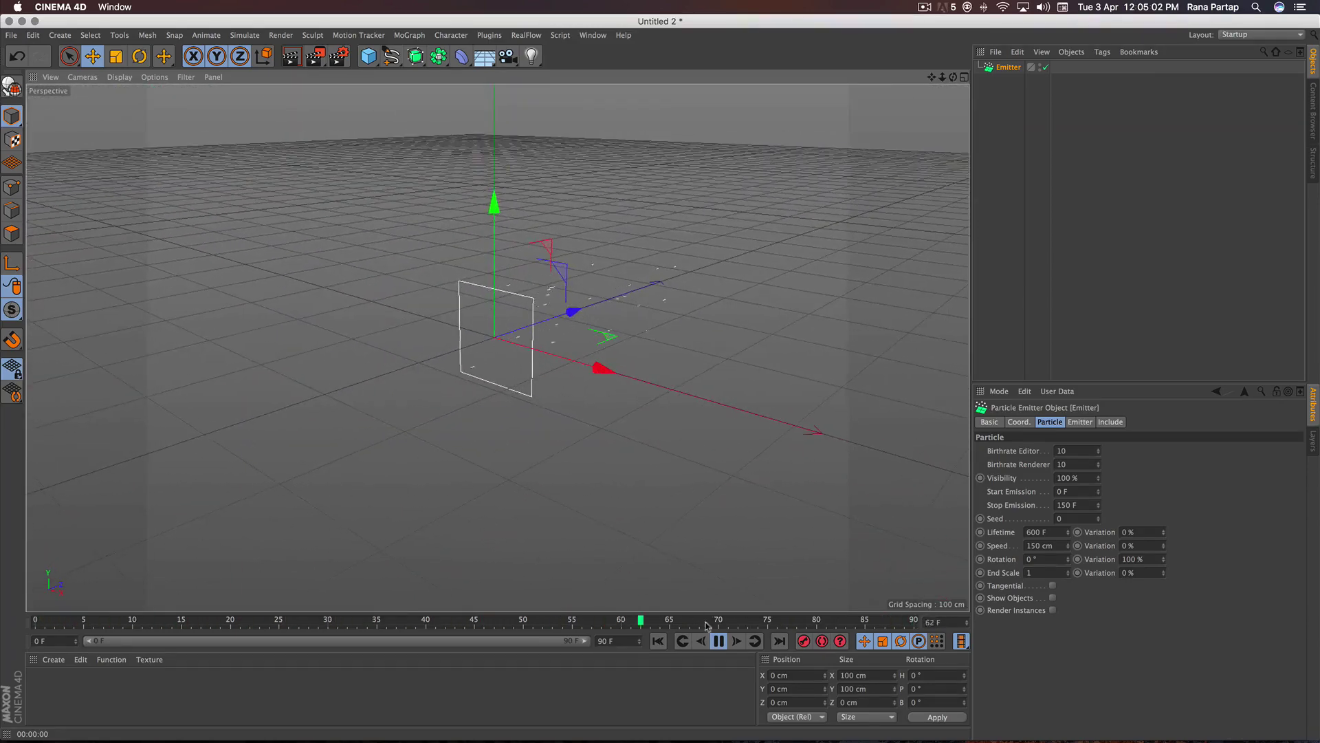
- Set the Emitter's X and Y size to 0 cm, Angle Horizontal 360° and Angle Vertical 180°
{"action": "left_click", "coordinate": [719, 641]}
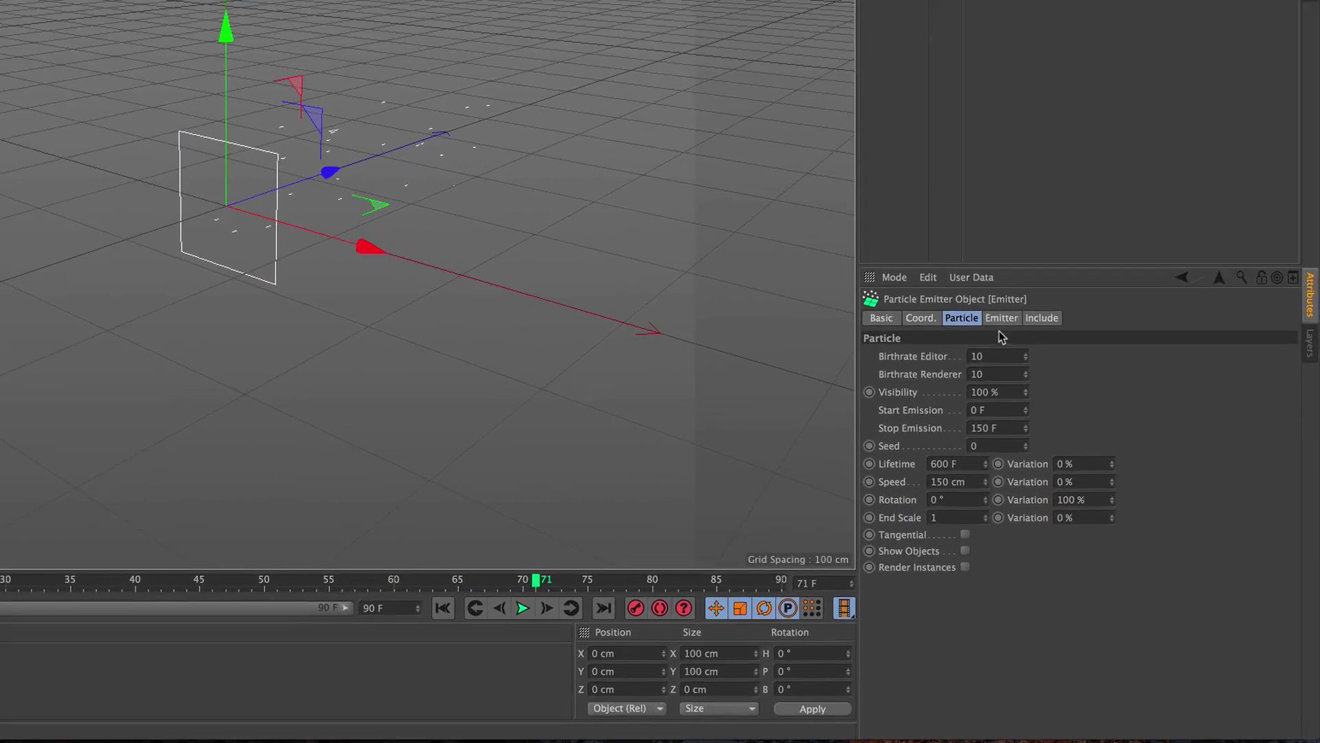
{"action": "left_click", "coordinate": [1004, 319]}
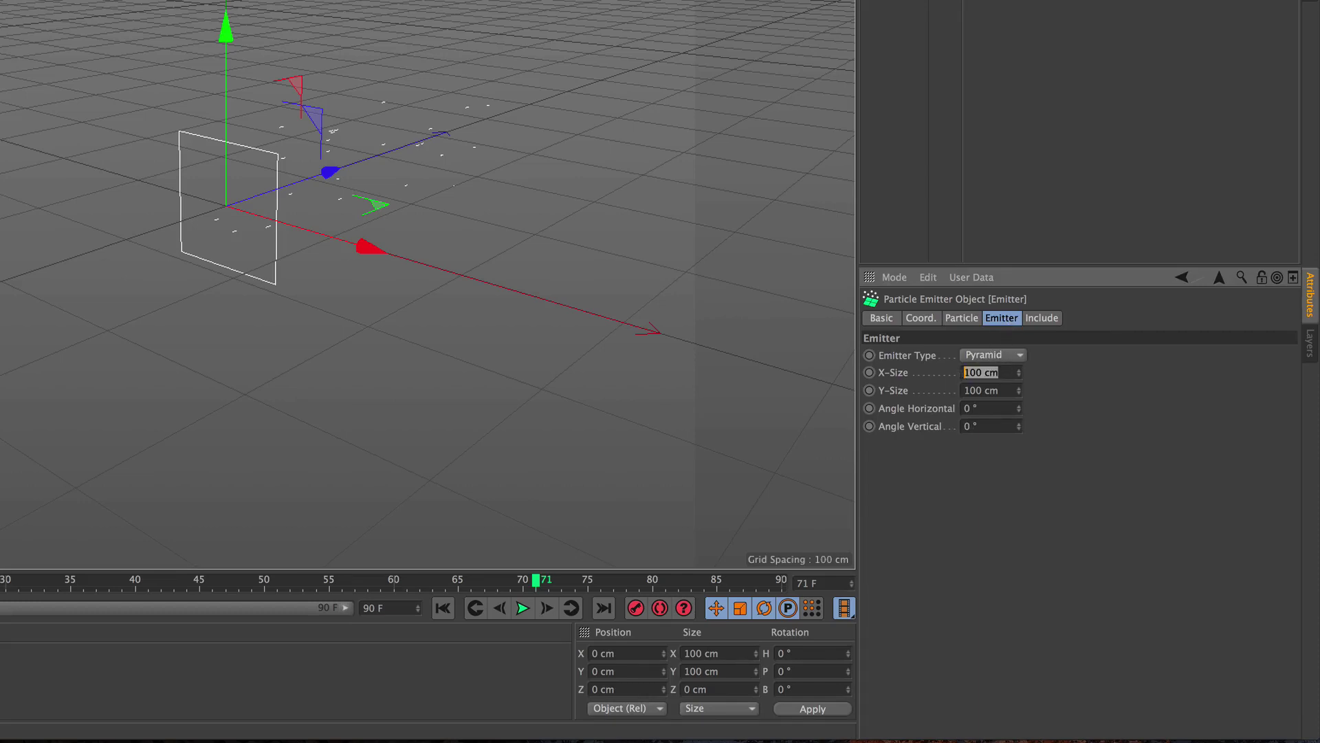
{"action": "type", "text": "0"}
{"action": "key", "text": "Tab"}
{"action": "type", "text": "0"}
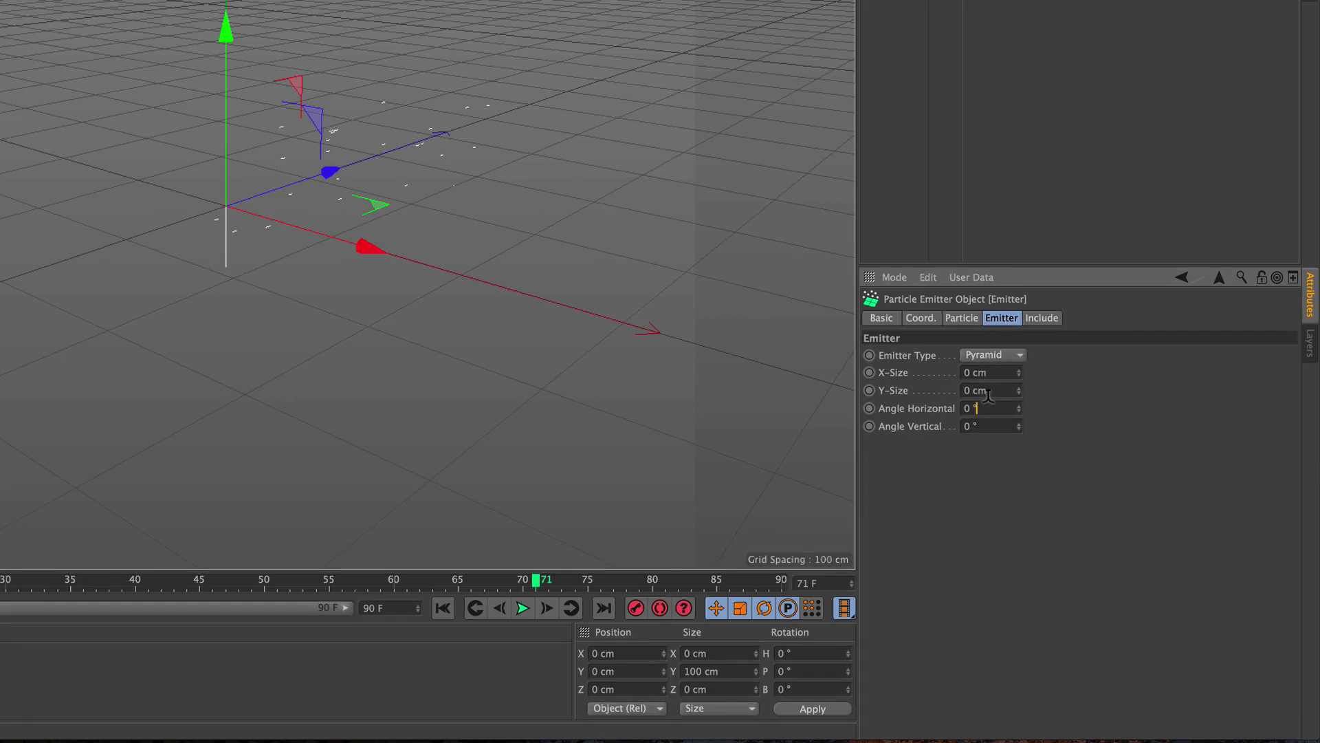
{"action": "key", "text": "Tab"}
{"action": "type", "text": "36"}
{"action": "type", "text": "0"}
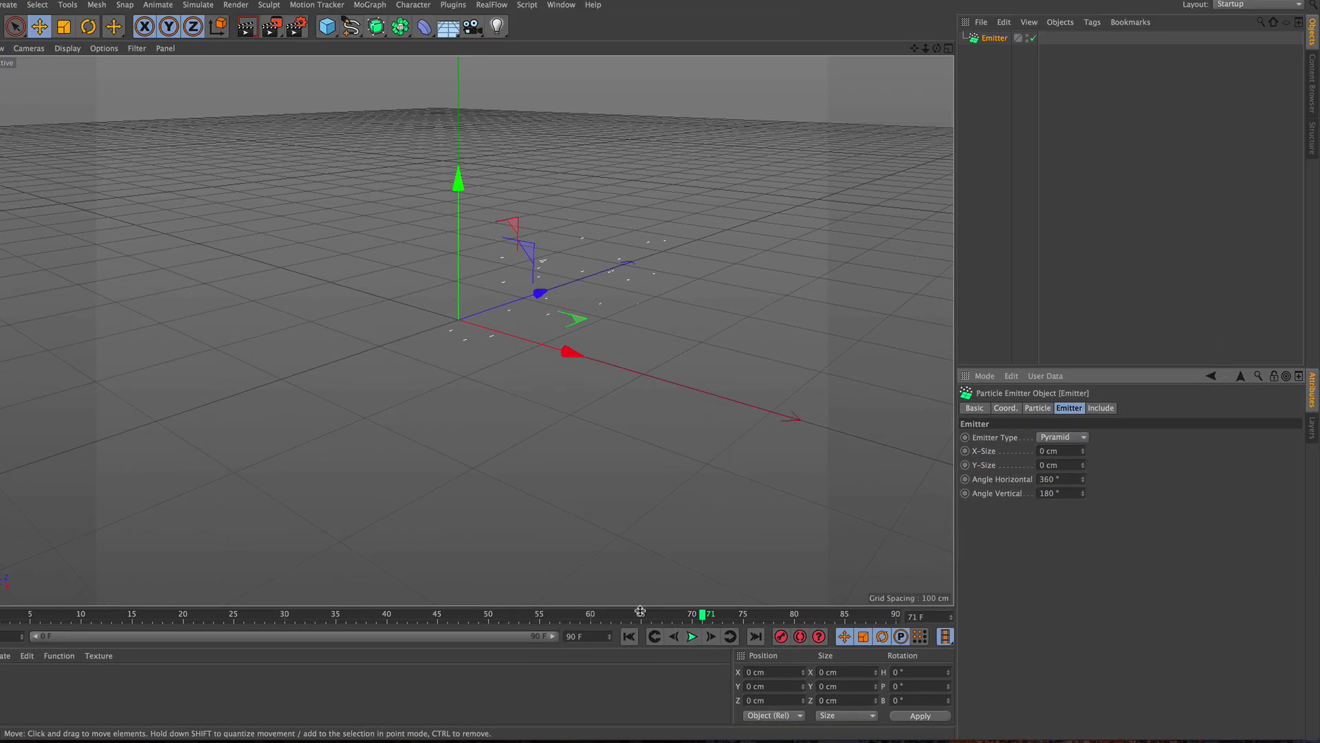
{"action": "key", "text": "Tab"}
{"action": "type", "text": "180"}
{"action": "left_click", "coordinate": [657, 641]}
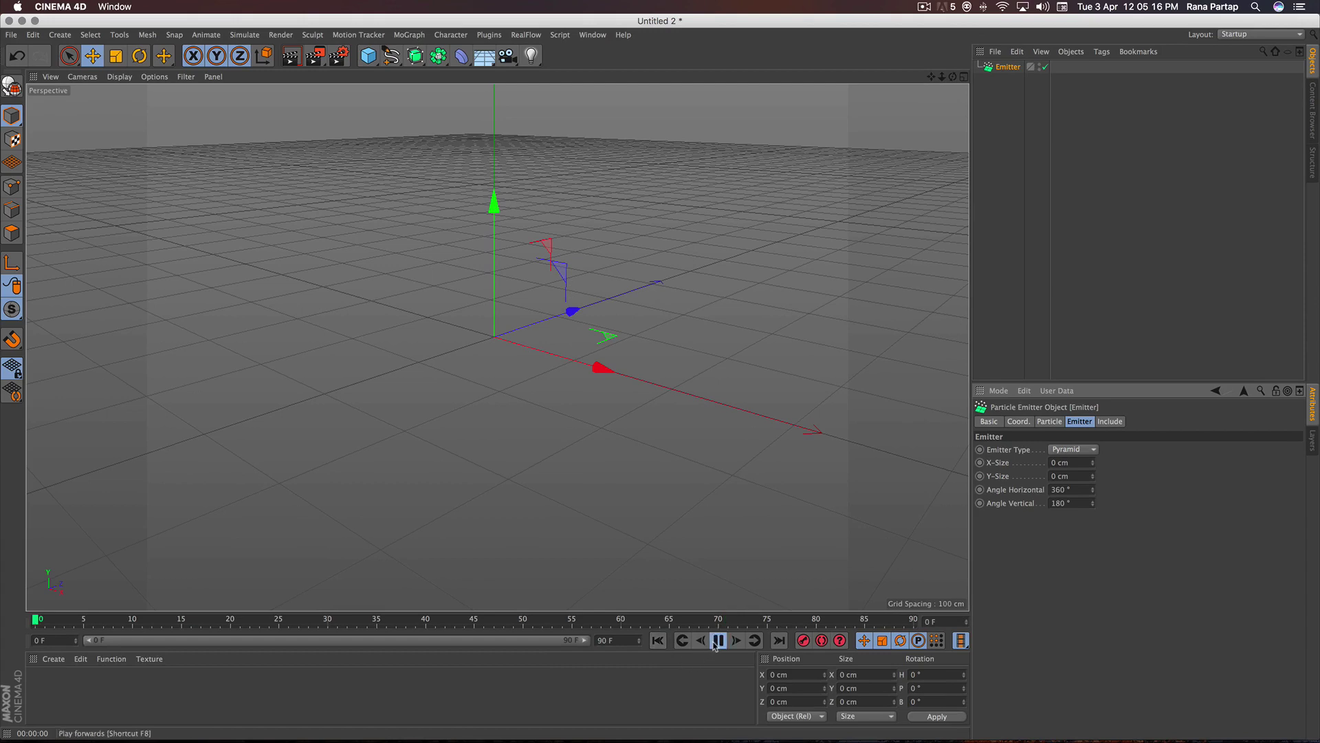
- Set the Emitter birthrate to 1000, emitting from frame 3 to frame 7
{"action": "left_click", "coordinate": [719, 640]}
{"action": "left_click", "coordinate": [1050, 422]}
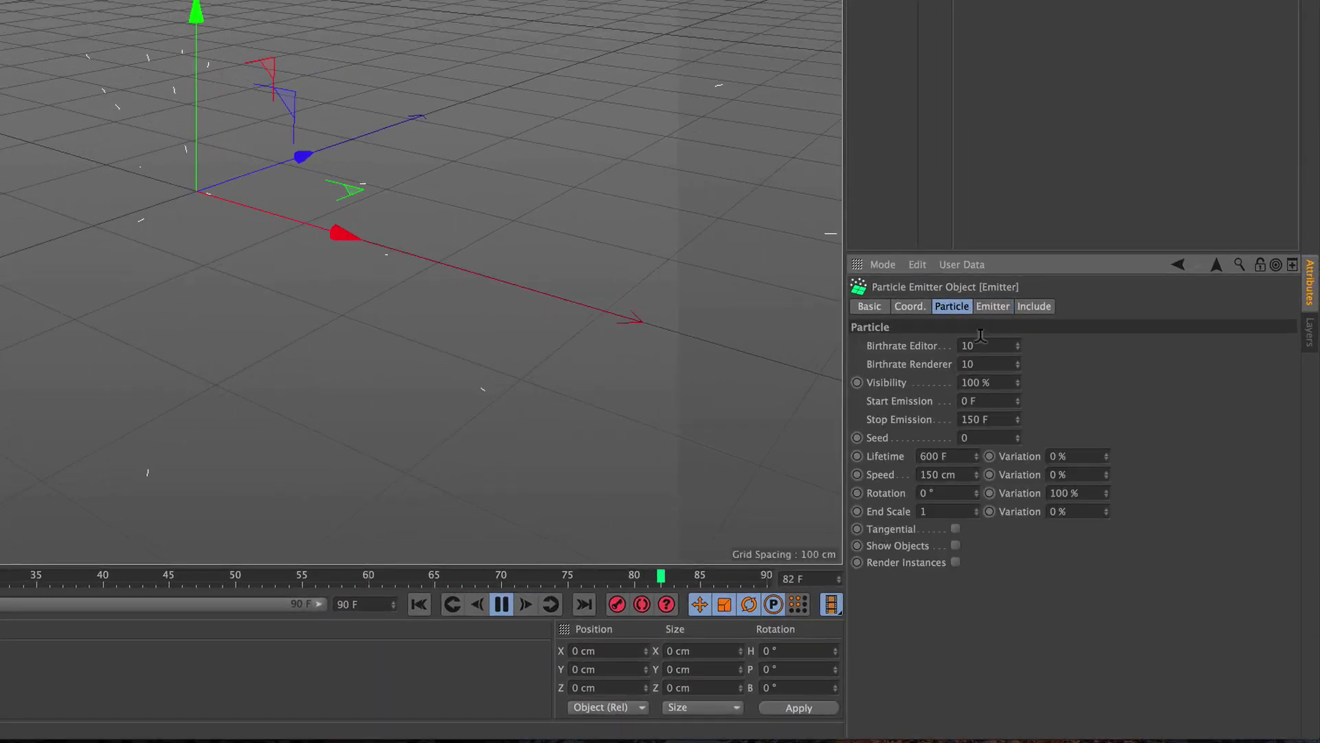
{"action": "type", "text": "00"}
{"action": "key", "text": "Return"}
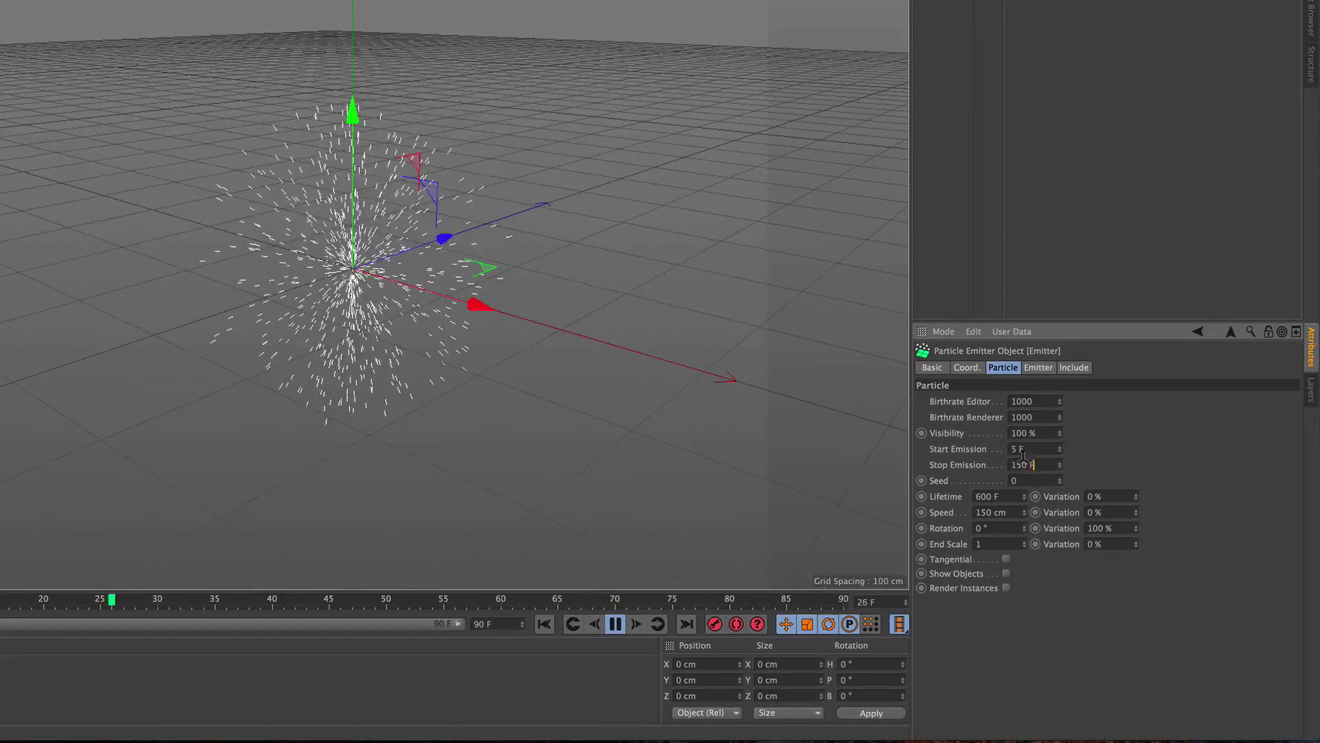
{"action": "type", "text": "5"}
{"action": "key", "text": "Tab"}
{"action": "type", "text": "7"}
{"action": "key", "text": "Return"}
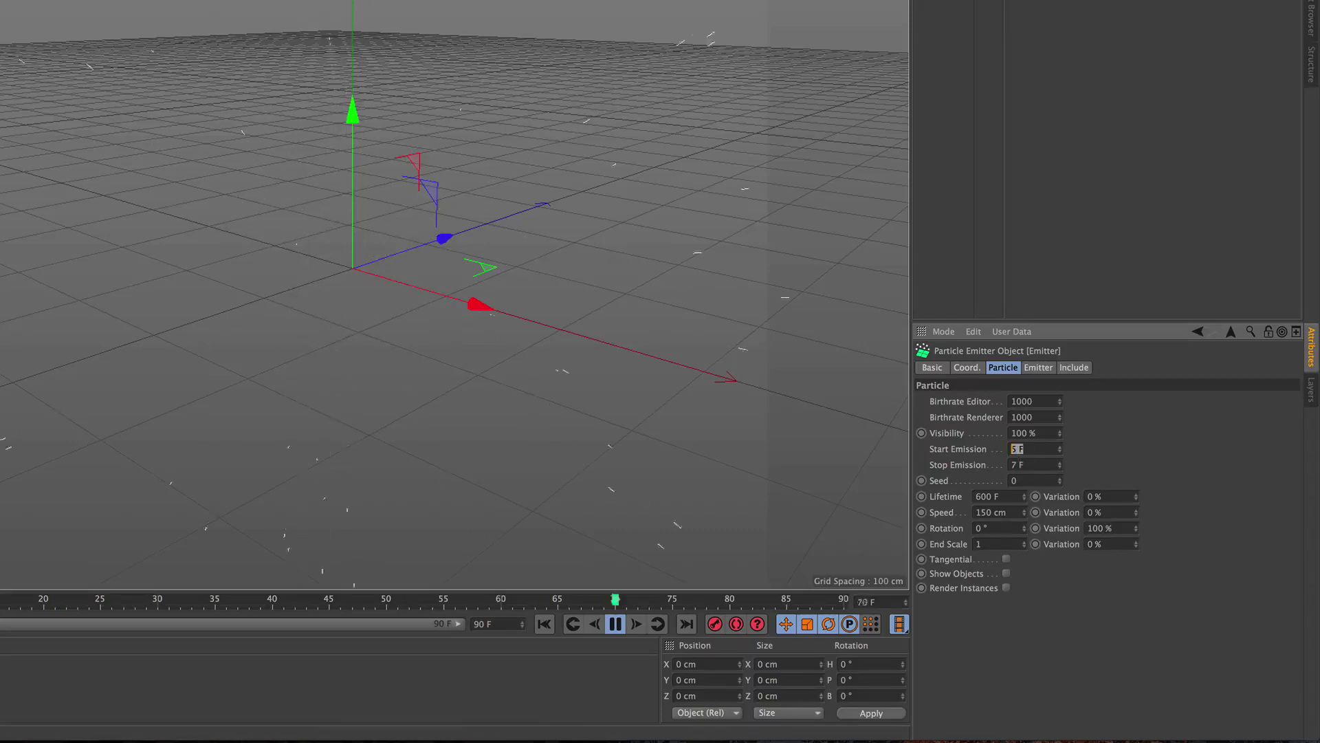
{"action": "type", "text": "1"}
{"action": "key", "text": "Return"}
- Set particle lifetime 1200 F and speed 450 cm, with 100% and 70% variation
{"action": "type", "text": "500"}
{"action": "key", "text": "Return"}
{"action": "key", "text": "BackSpace"}
{"action": "key", "text": "BackSpace"}
{"action": "type", "text": "12"}
{"action": "key", "text": "Tab"}
{"action": "type", "text": "4"}
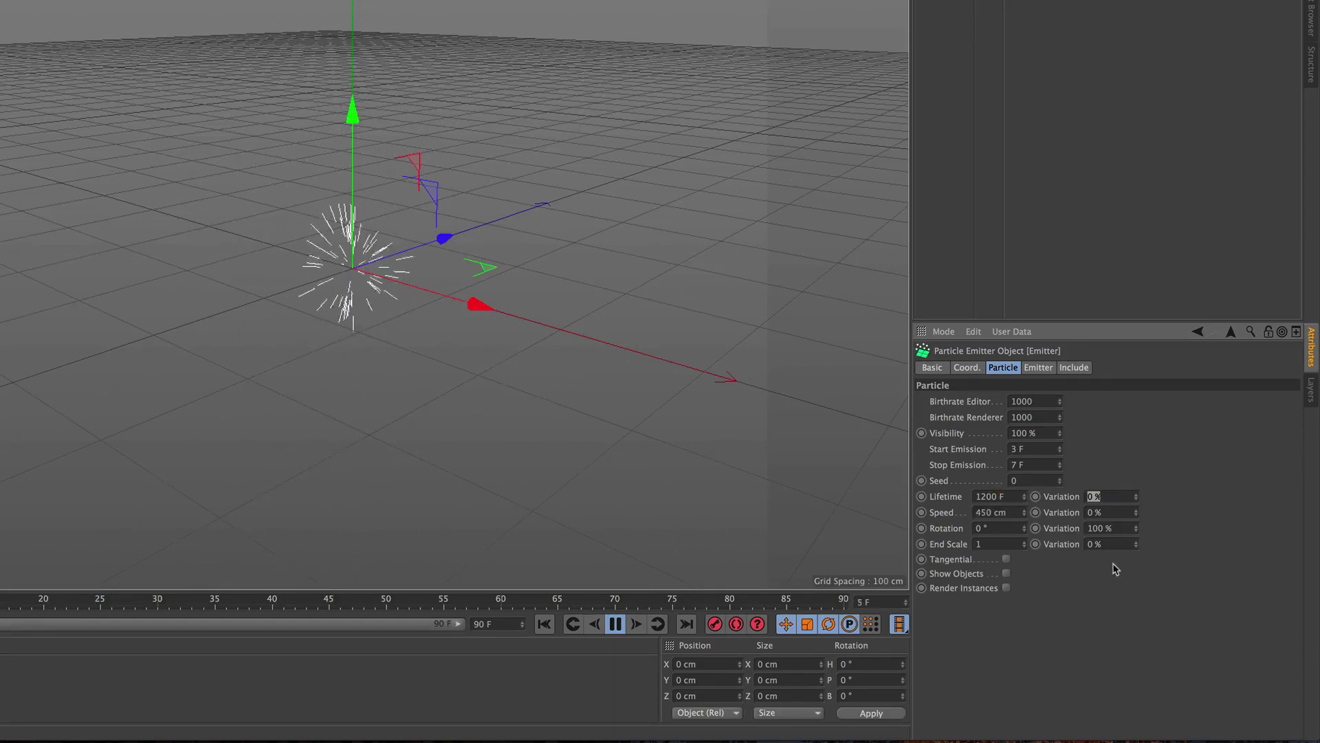
{"action": "type", "text": "100"}
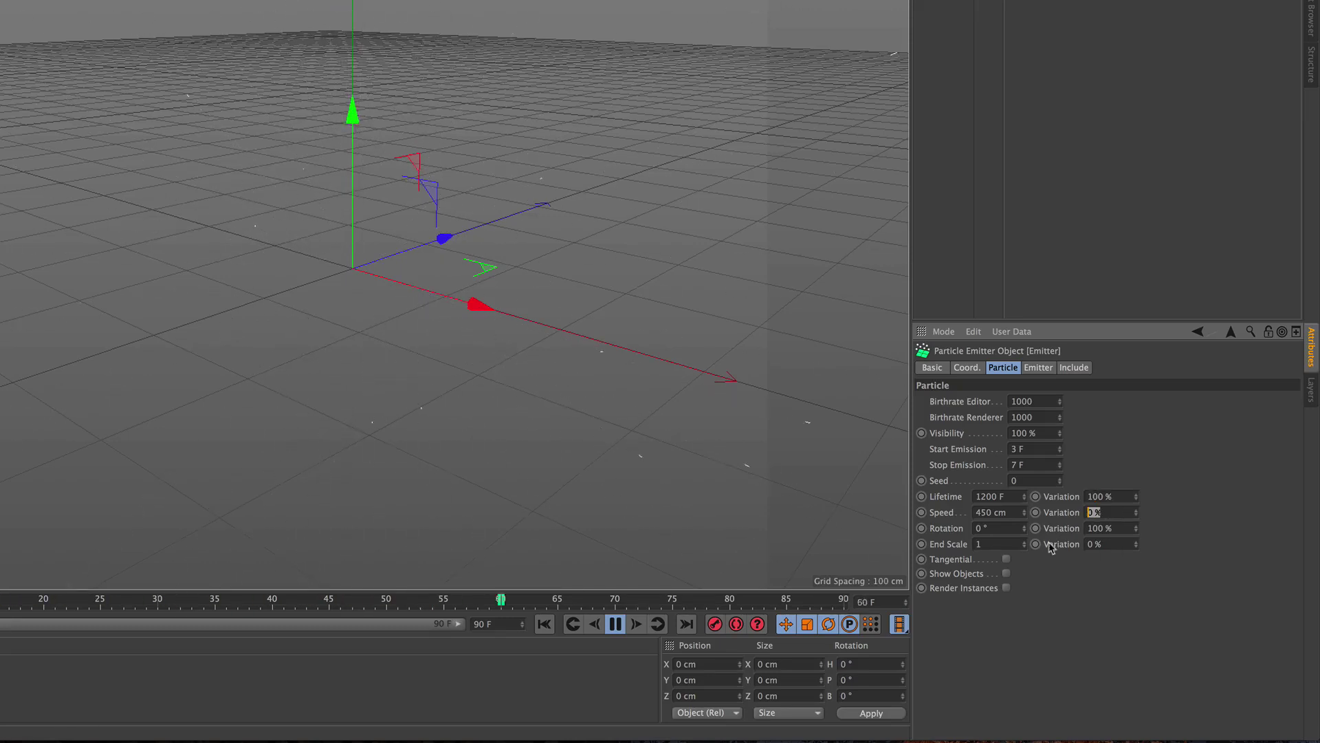
{"action": "type", "text": "0"}
{"action": "key", "text": "Return"}
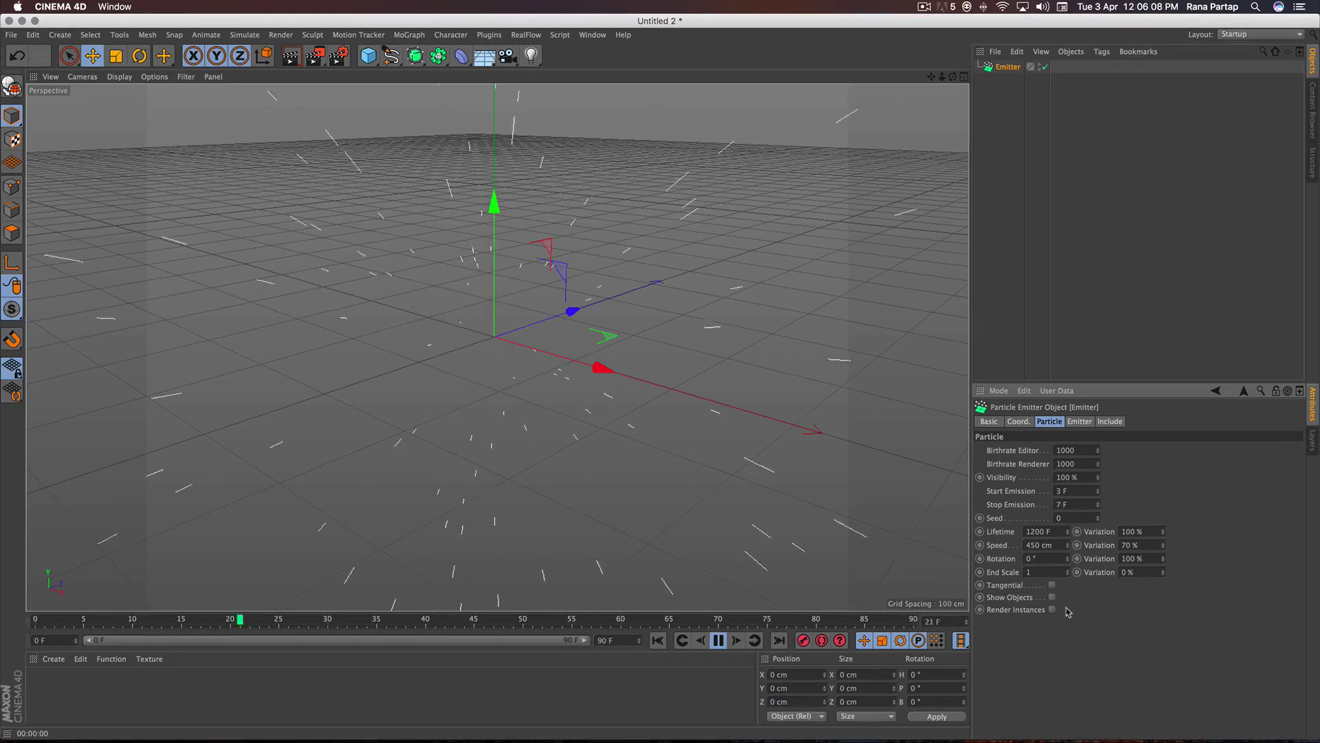
- Add a Sphere as the Emitter's child and enable Show Objects so particles become spheres
{"action": "left_click", "coordinate": [718, 640]}
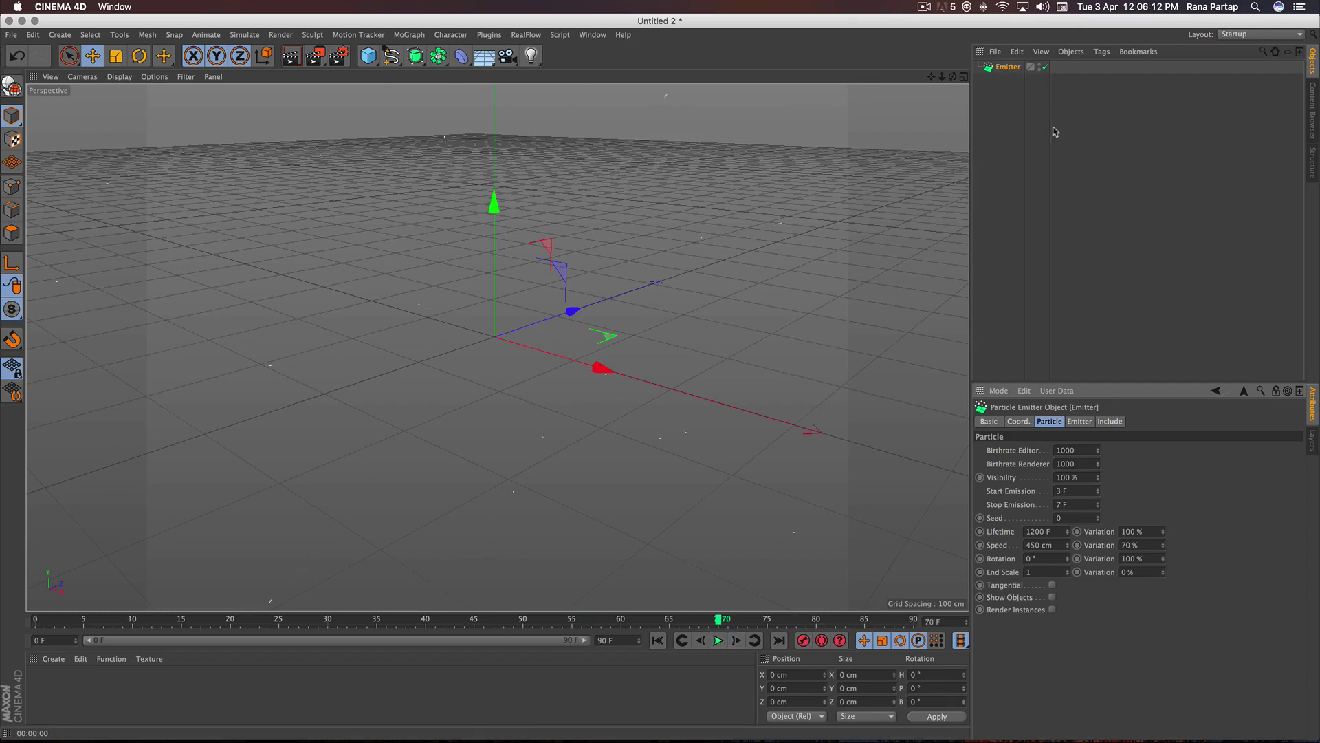
{"action": "left_click", "coordinate": [369, 56]}
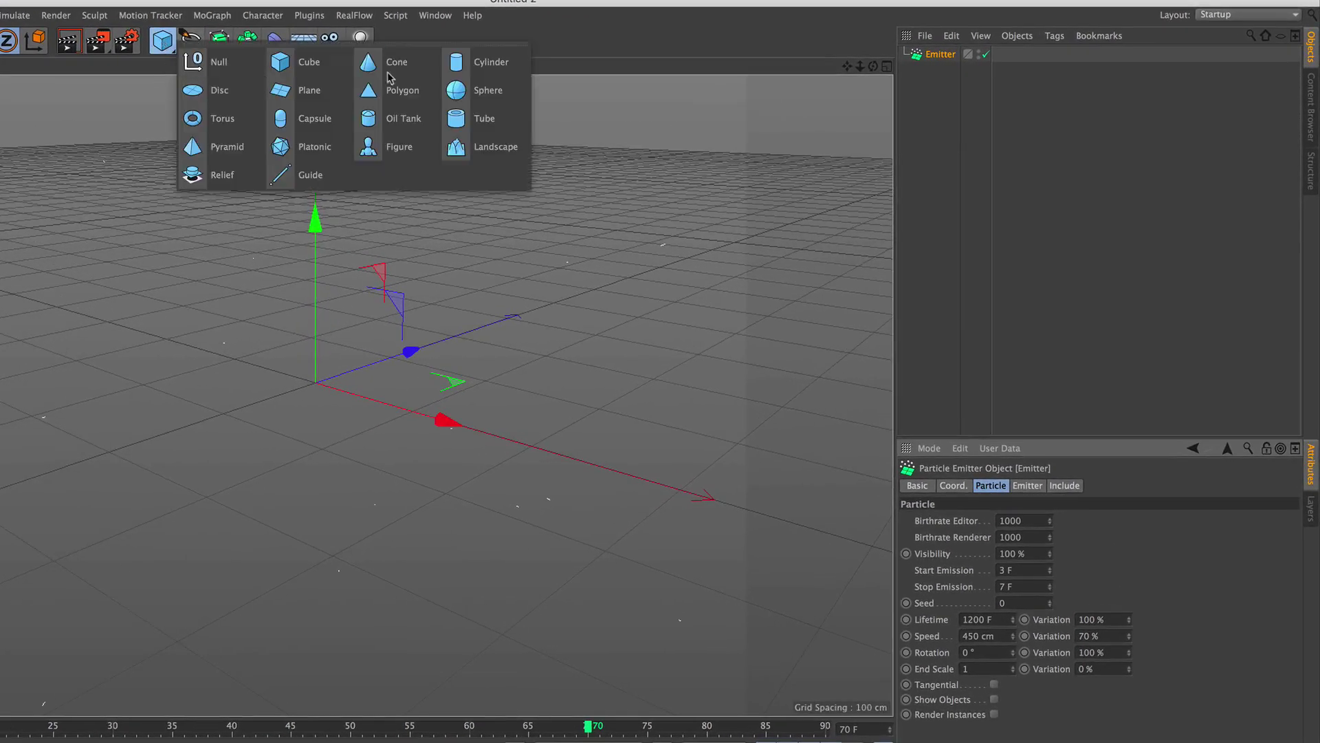
{"action": "left_click", "coordinate": [640, 97]}
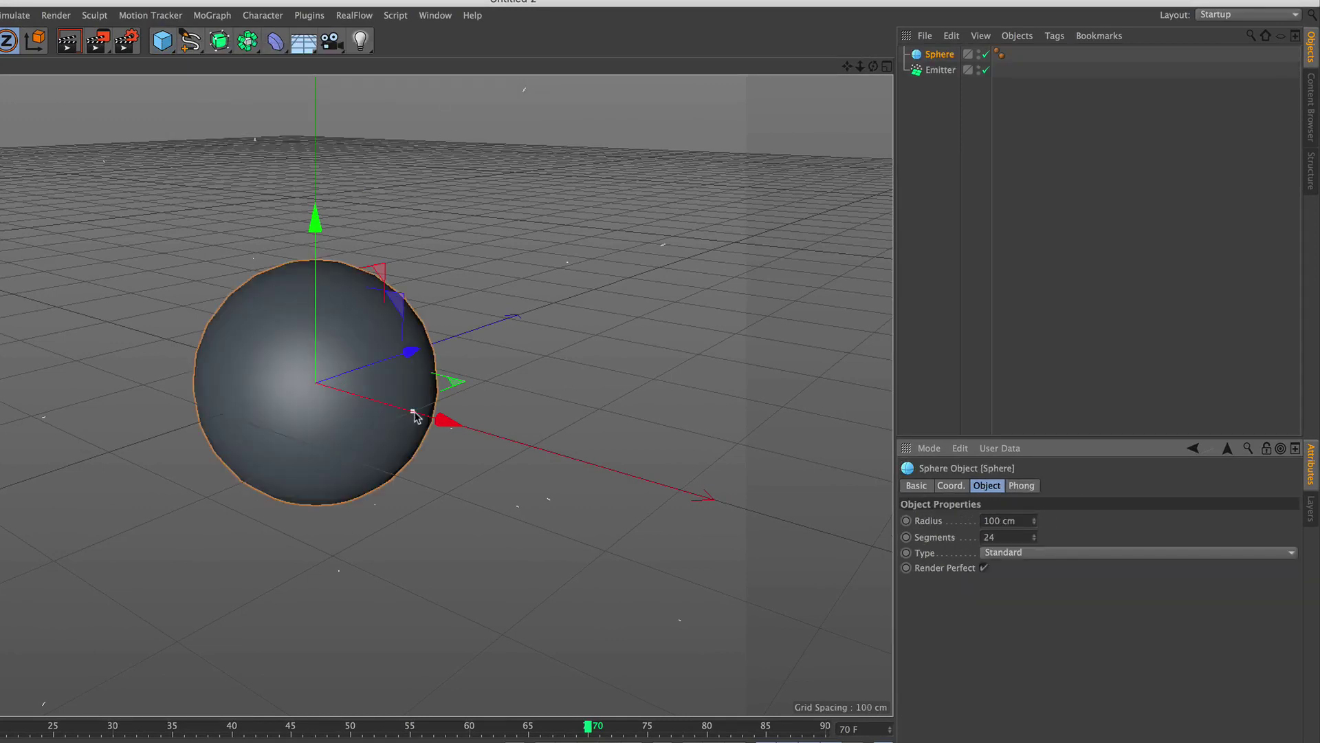
{"action": "left_click_drag", "start_coordinate": [412, 413], "coordinate": [321, 389]}
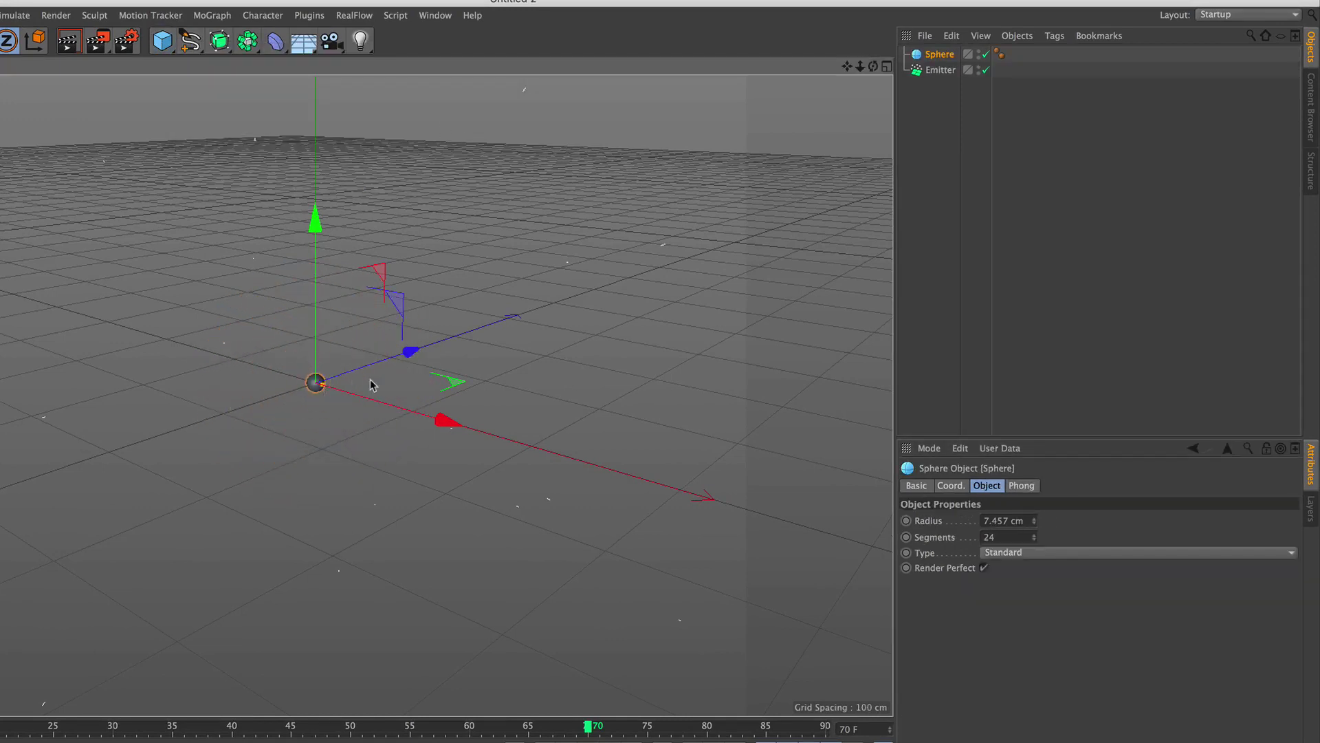
{"action": "left_click_drag", "start_coordinate": [940, 73], "coordinate": [939, 70]}
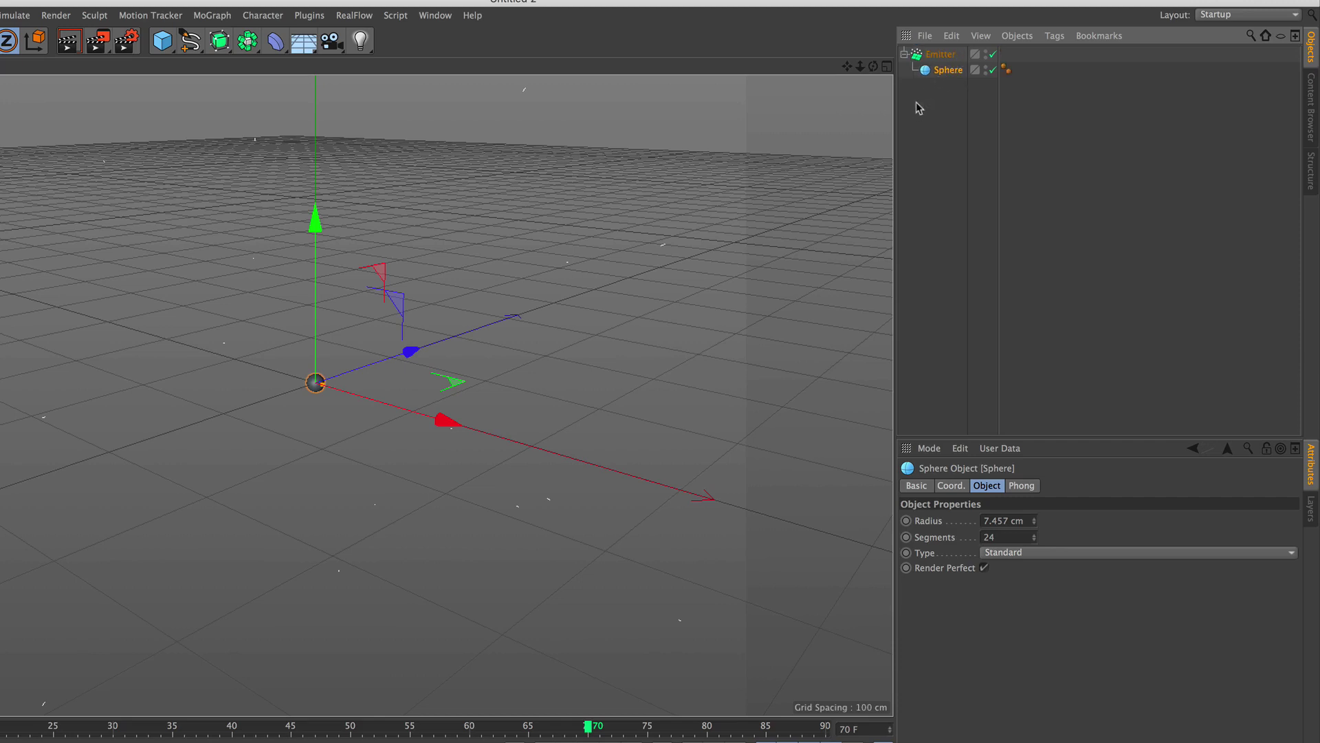
{"action": "left_click", "coordinate": [921, 61]}
{"action": "left_click", "coordinate": [995, 565]}
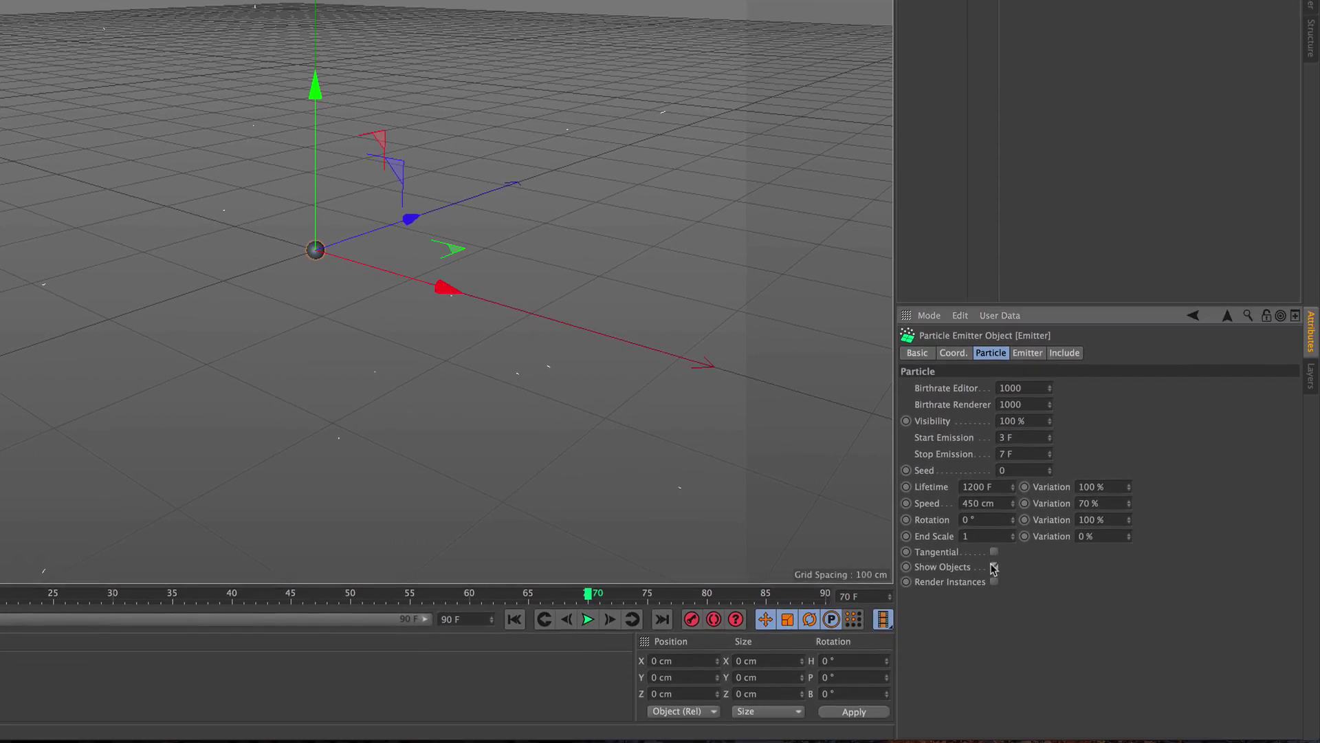
- Preview the sphere particles and set the Sphere radius to 4 cm
{"action": "left_click", "coordinate": [514, 620]}
{"action": "left_click", "coordinate": [588, 620]}
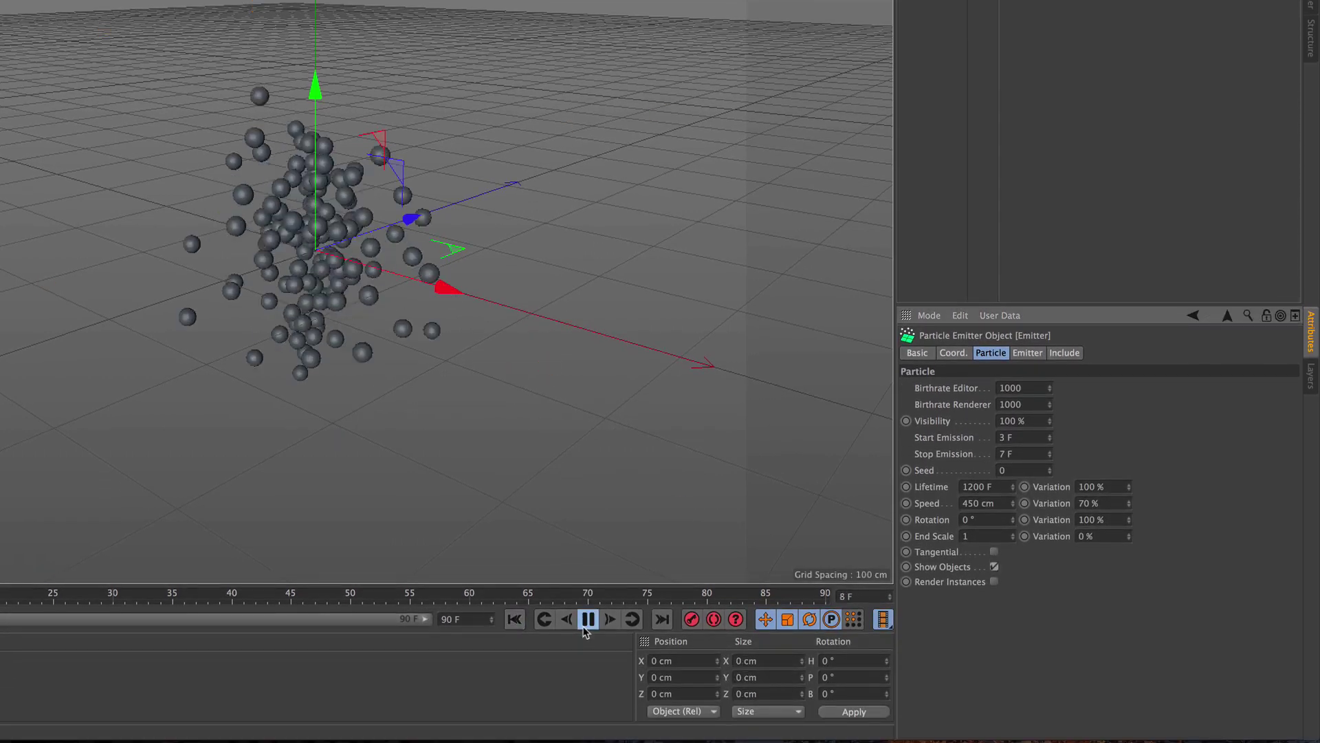
{"action": "left_click", "coordinate": [588, 620]}
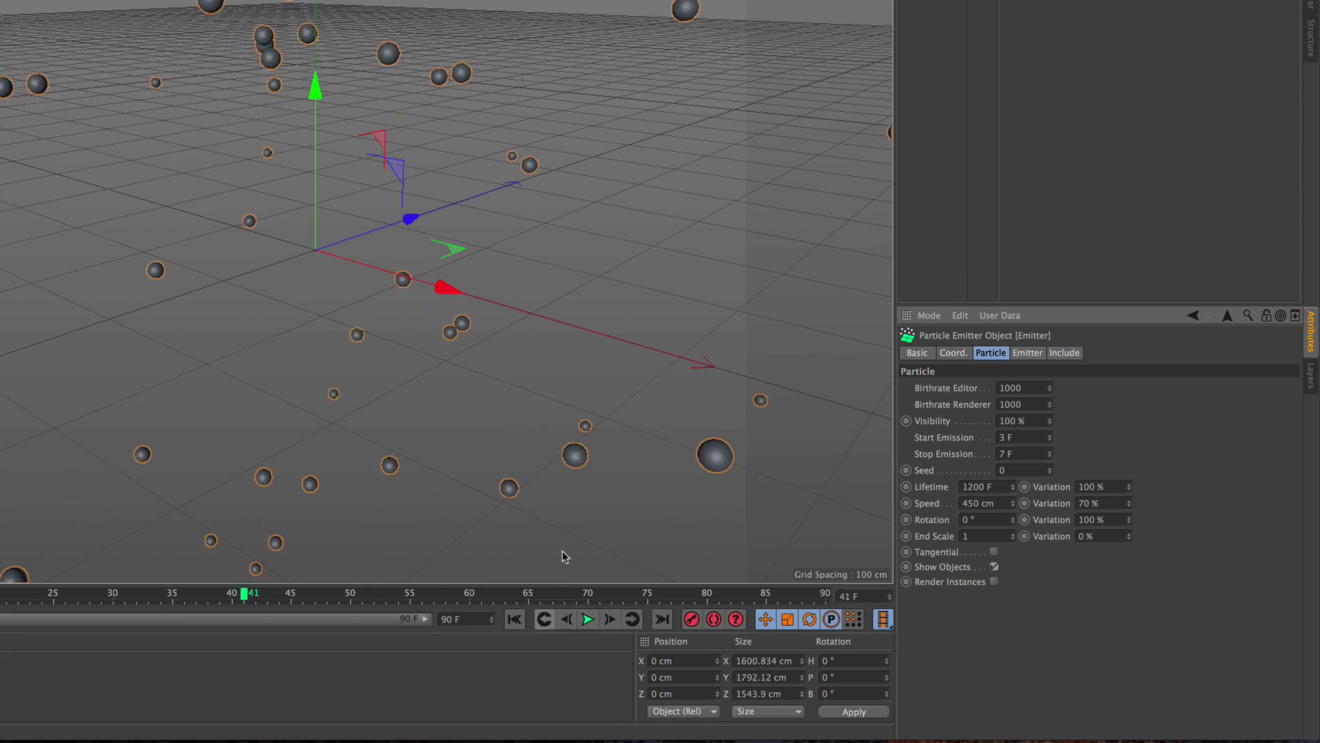
{"action": "left_click", "coordinate": [927, 47]}
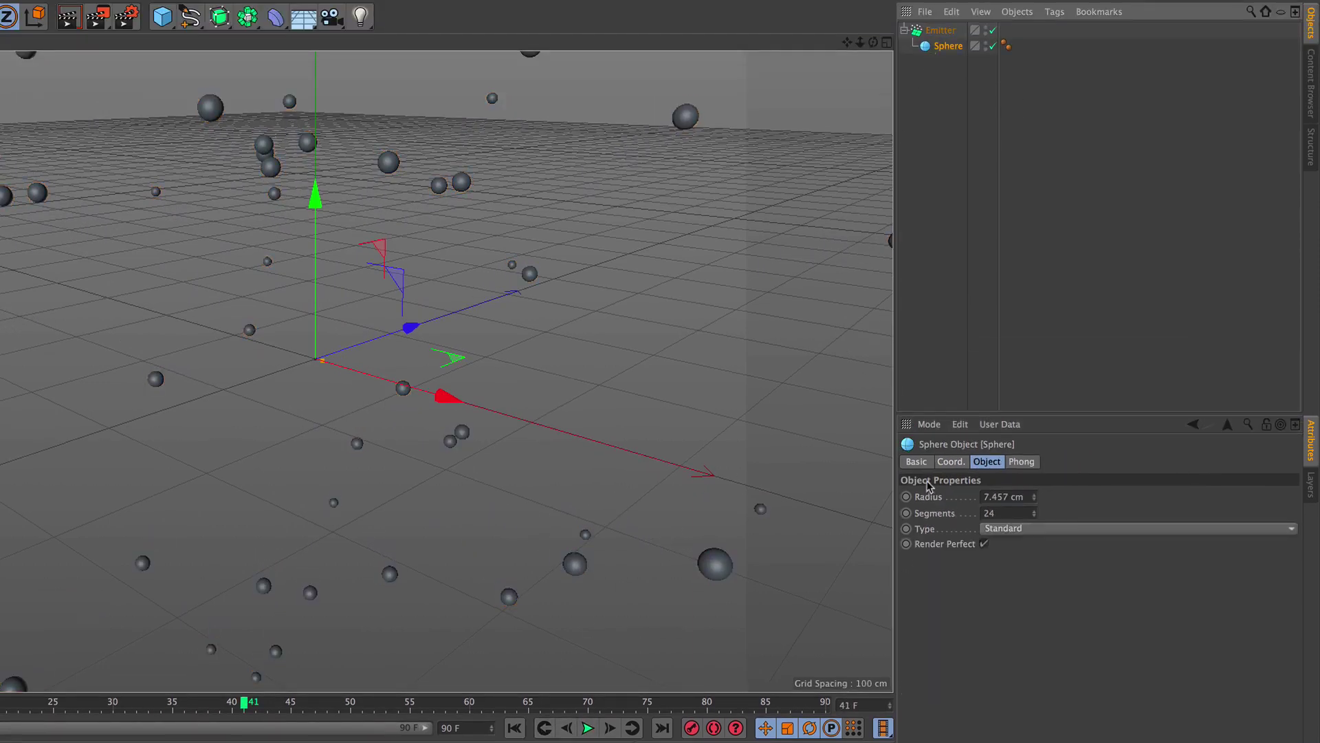
{"action": "left_click", "coordinate": [1024, 495]}
{"action": "type", "text": "4"}
{"action": "key", "text": "Return"}
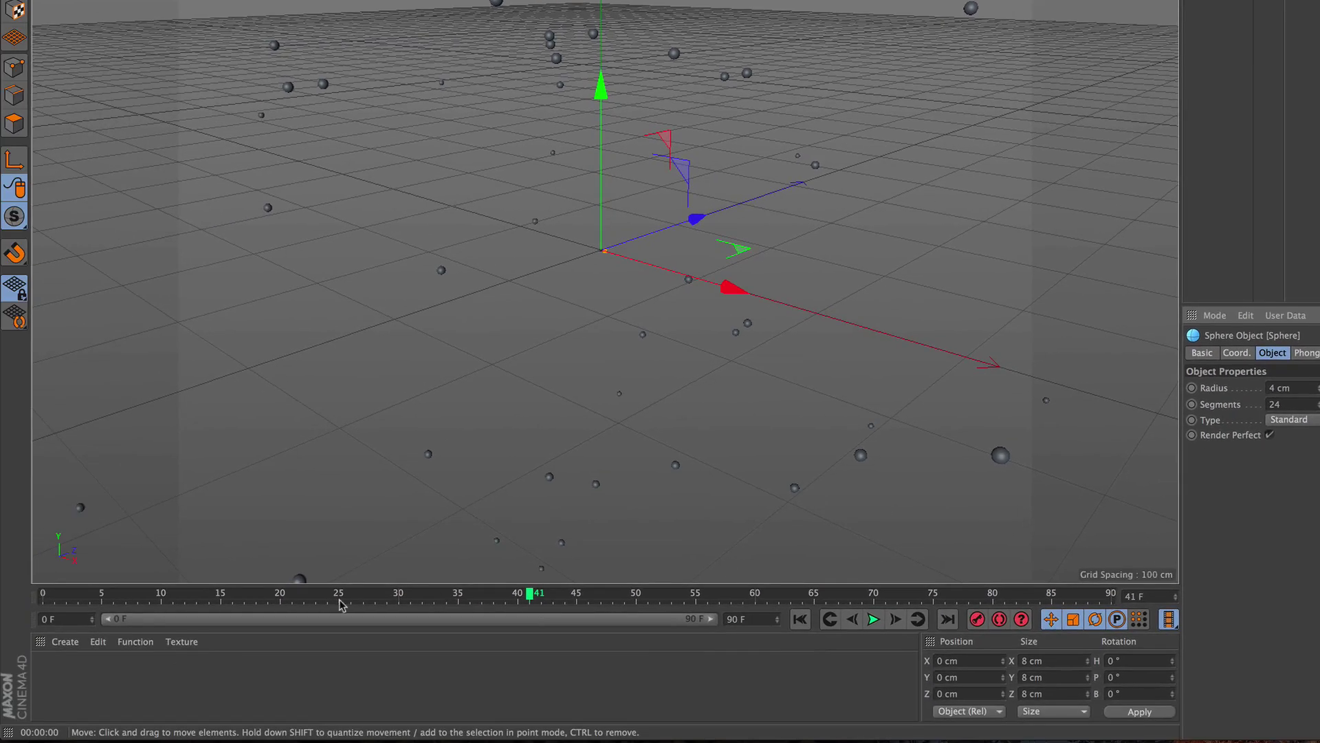
- Create a new material named Mat with white, self-illuminated luminance
{"action": "left_click", "coordinate": [66, 641]}
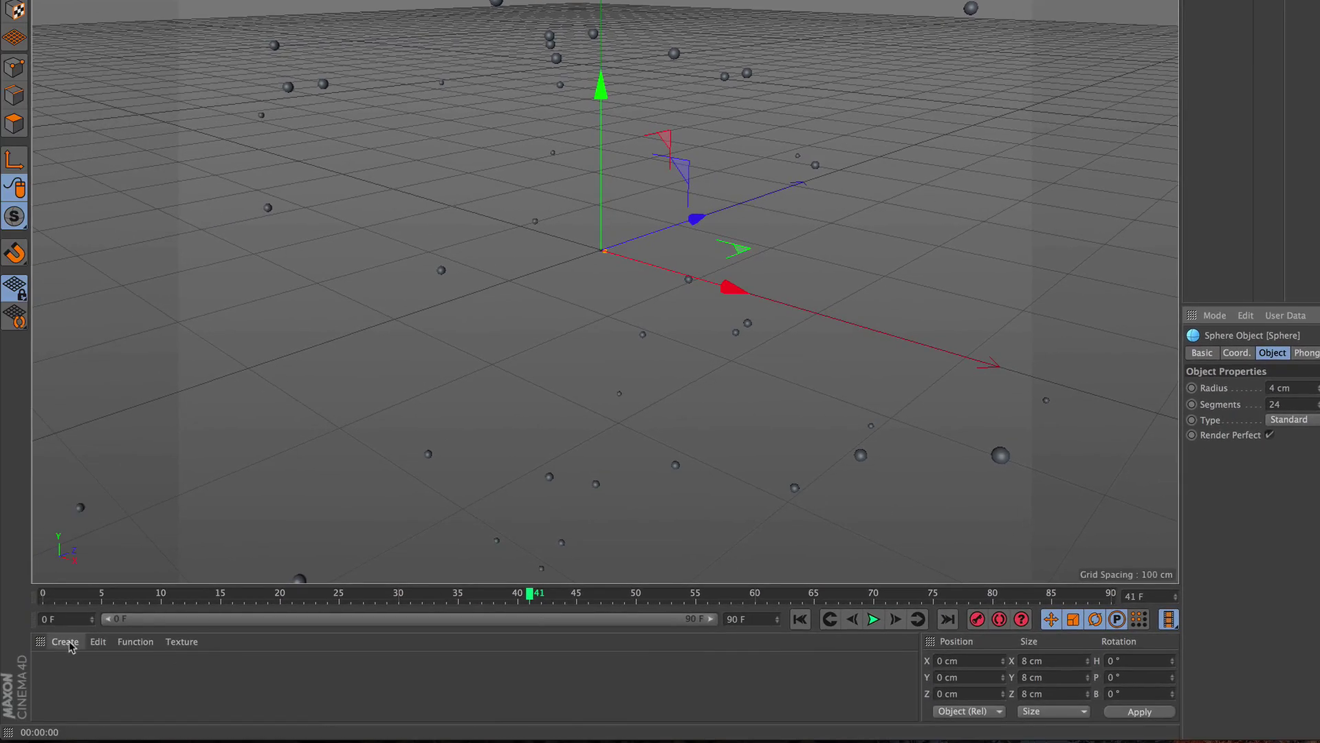
{"action": "left_click", "coordinate": [128, 503]}
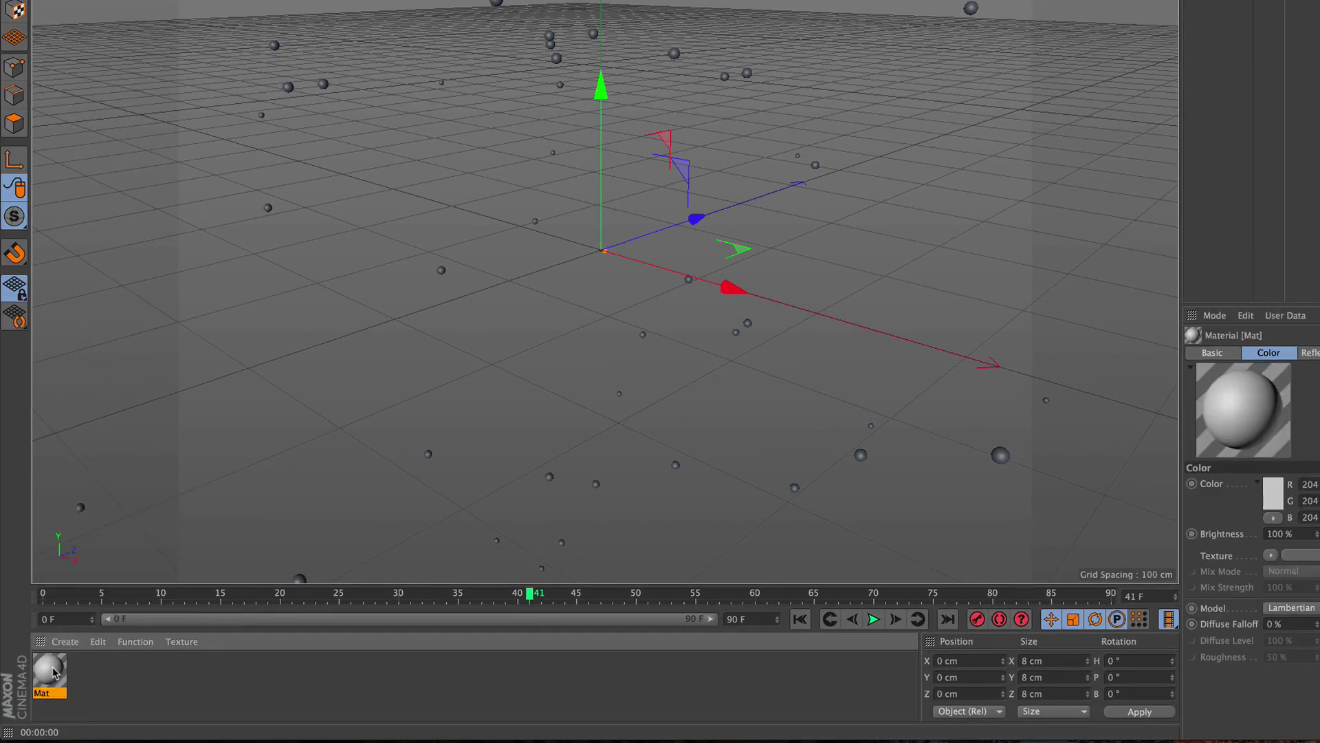
{"action": "double_click", "coordinate": [51, 670]}
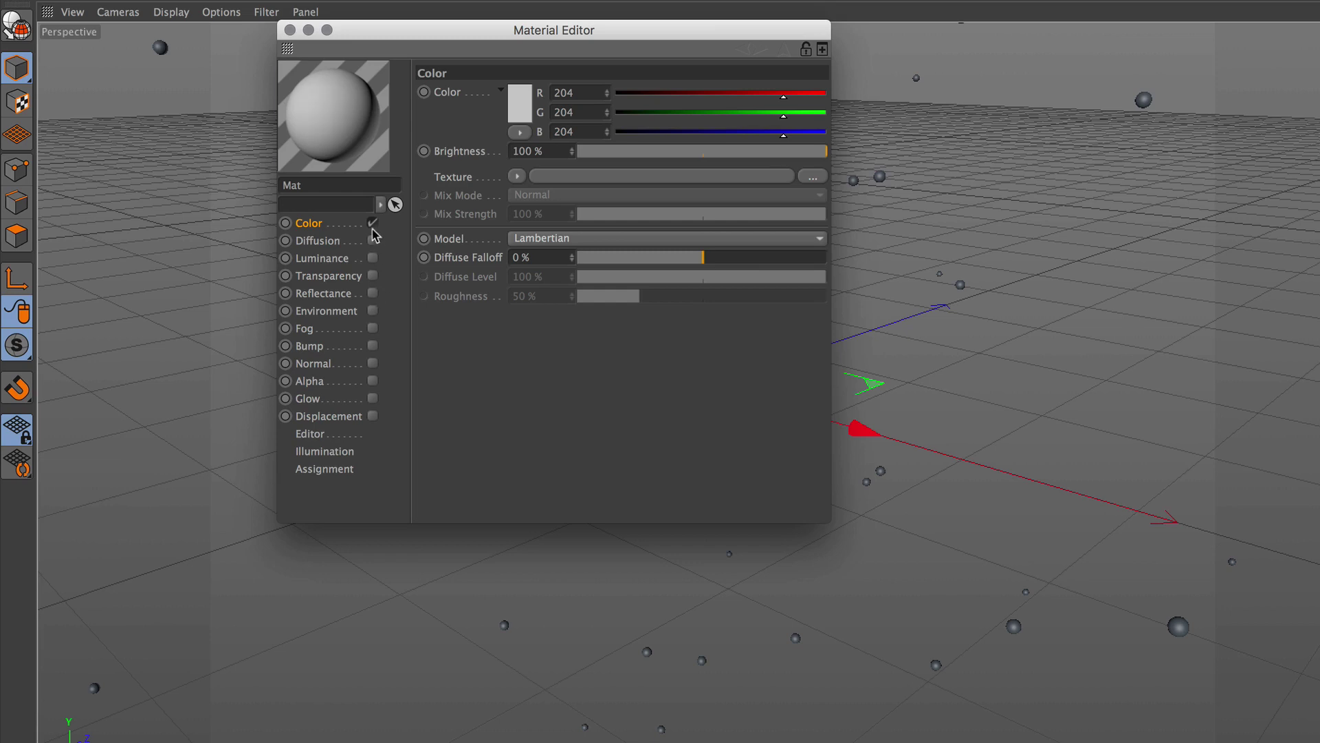
{"action": "left_click", "coordinate": [329, 276]}
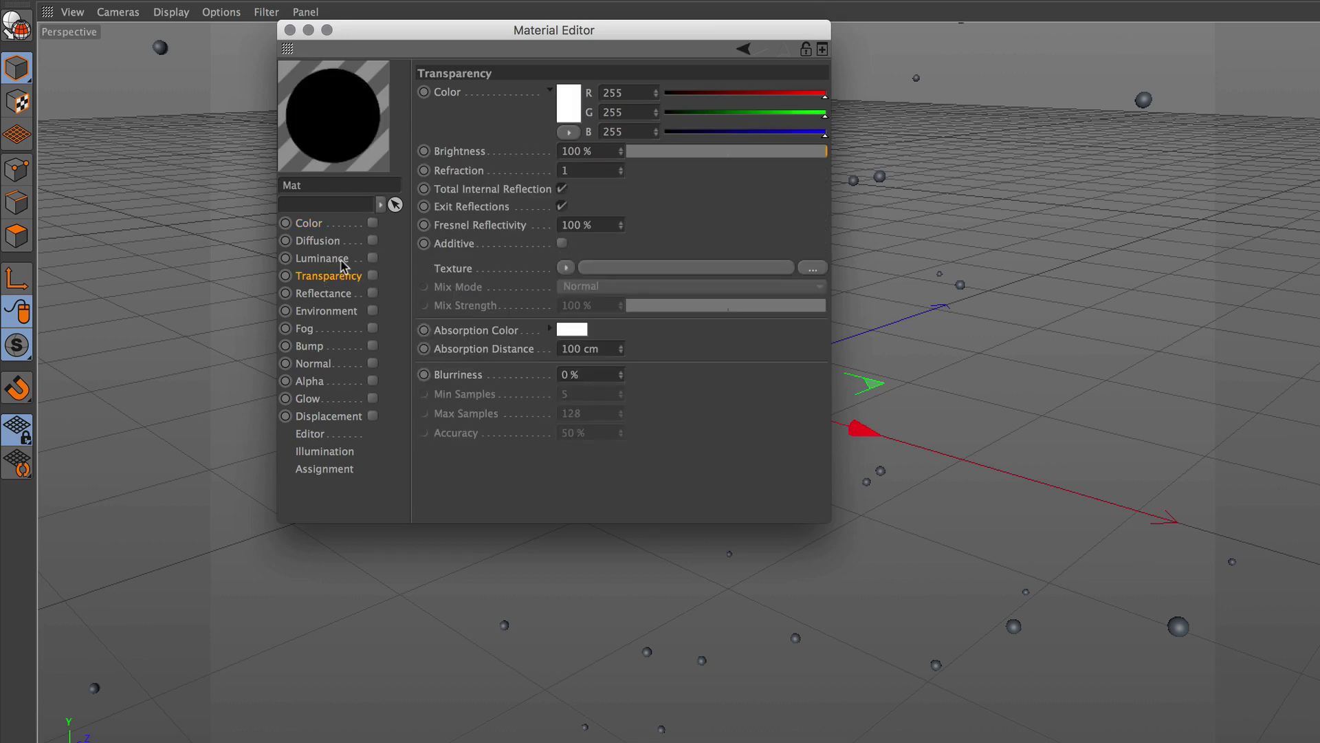
{"action": "left_click", "coordinate": [372, 259]}
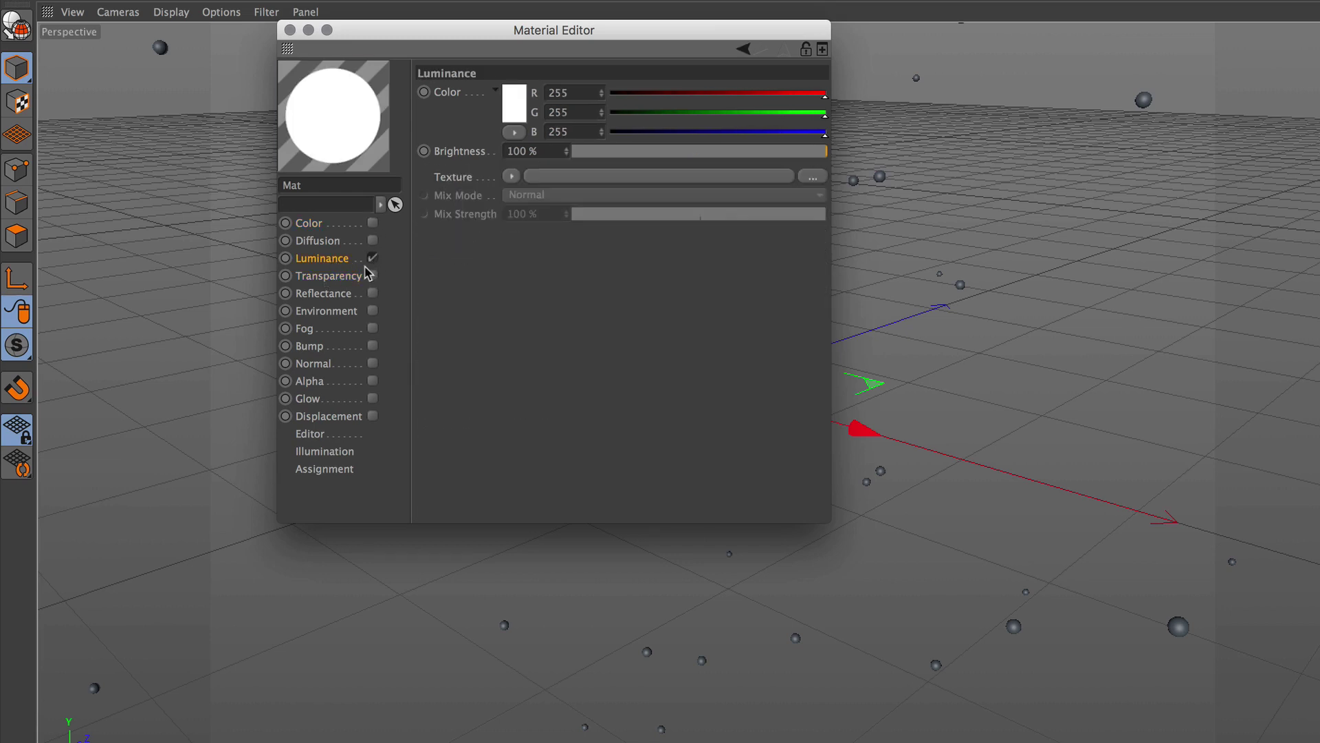
{"action": "left_click", "coordinate": [290, 31]}
- Apply Mat to the Sphere and render the view to preview white particles
{"action": "mouse_move", "coordinate": [61, 654]}
{"action": "left_mouse_down"}
{"action": "mouse_move", "coordinate": [914, 93]}
{"action": "mouse_move", "coordinate": [894, 81]}
{"action": "left_mouse_up"}
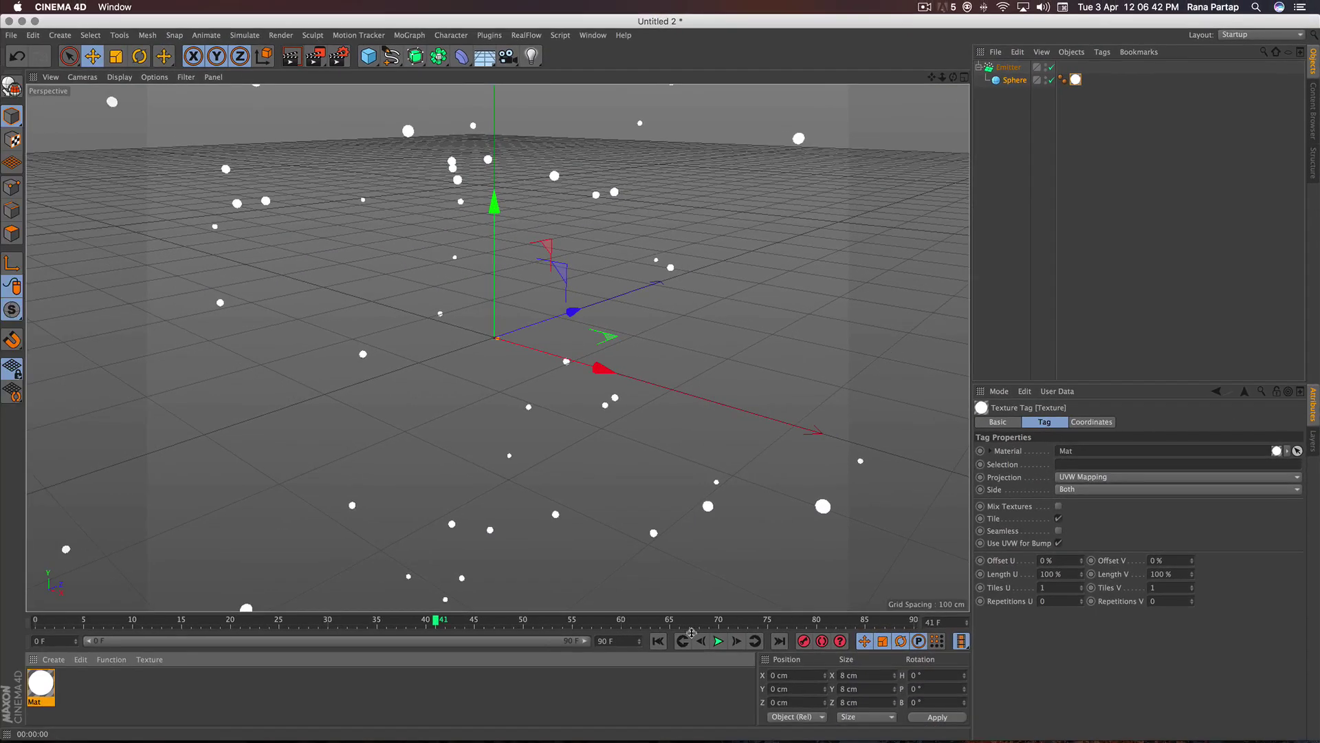
{"action": "left_click", "coordinate": [658, 641]}
{"action": "left_click", "coordinate": [718, 640]}
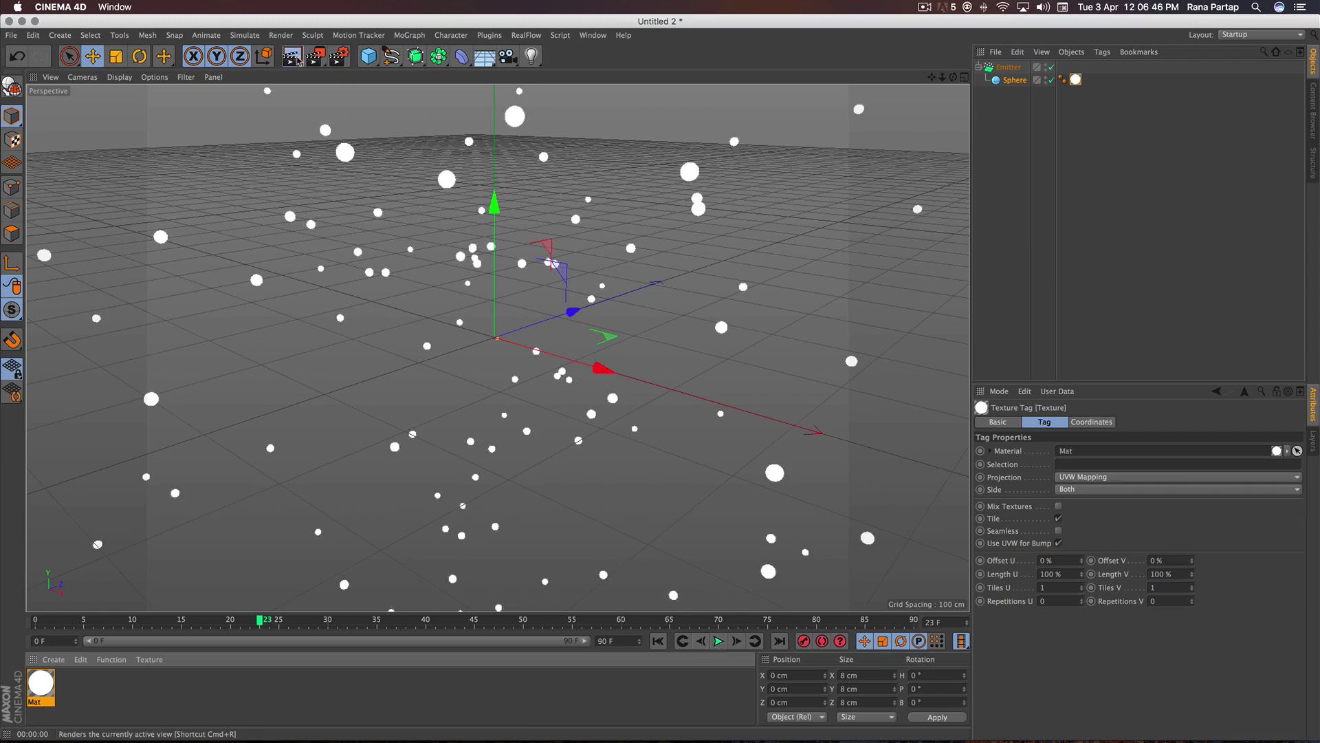
{"action": "left_click", "coordinate": [291, 56]}
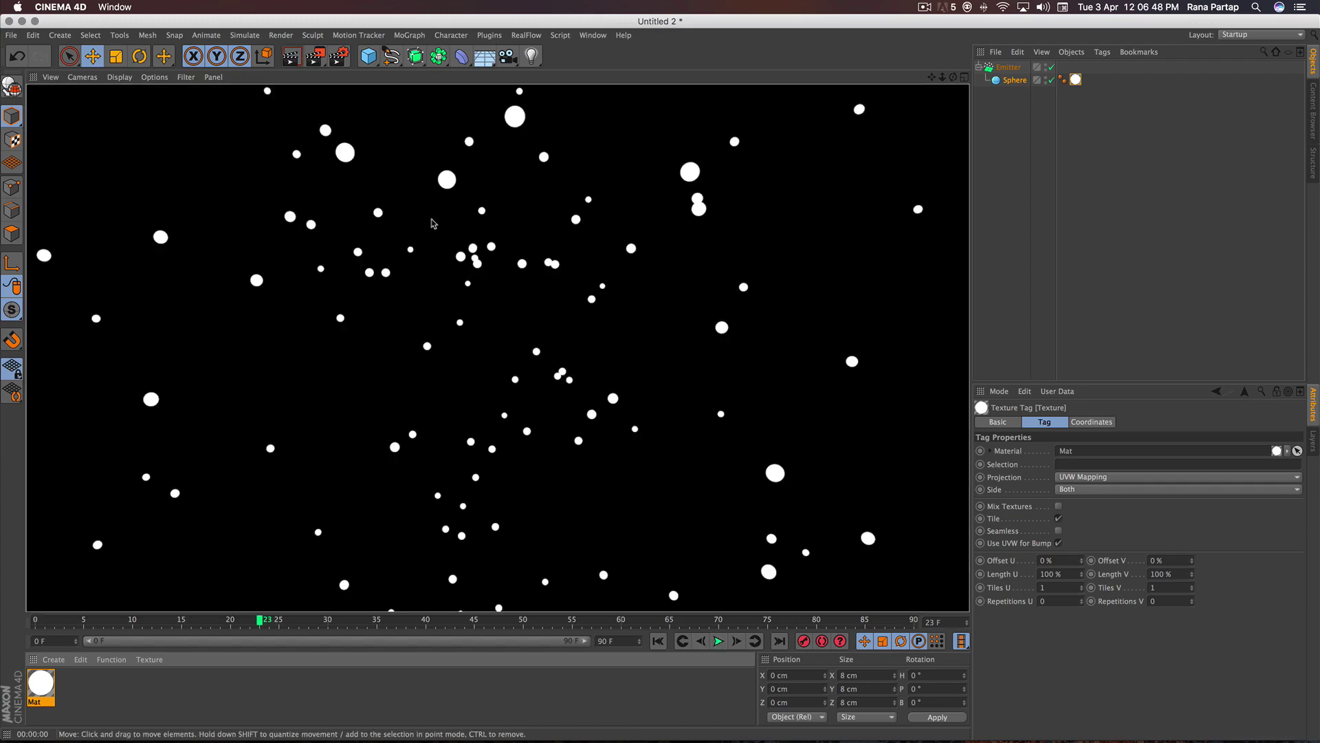
- Add a MoGraph Tracer linked to the selected Emitter
{"action": "left_click", "coordinate": [421, 155]}
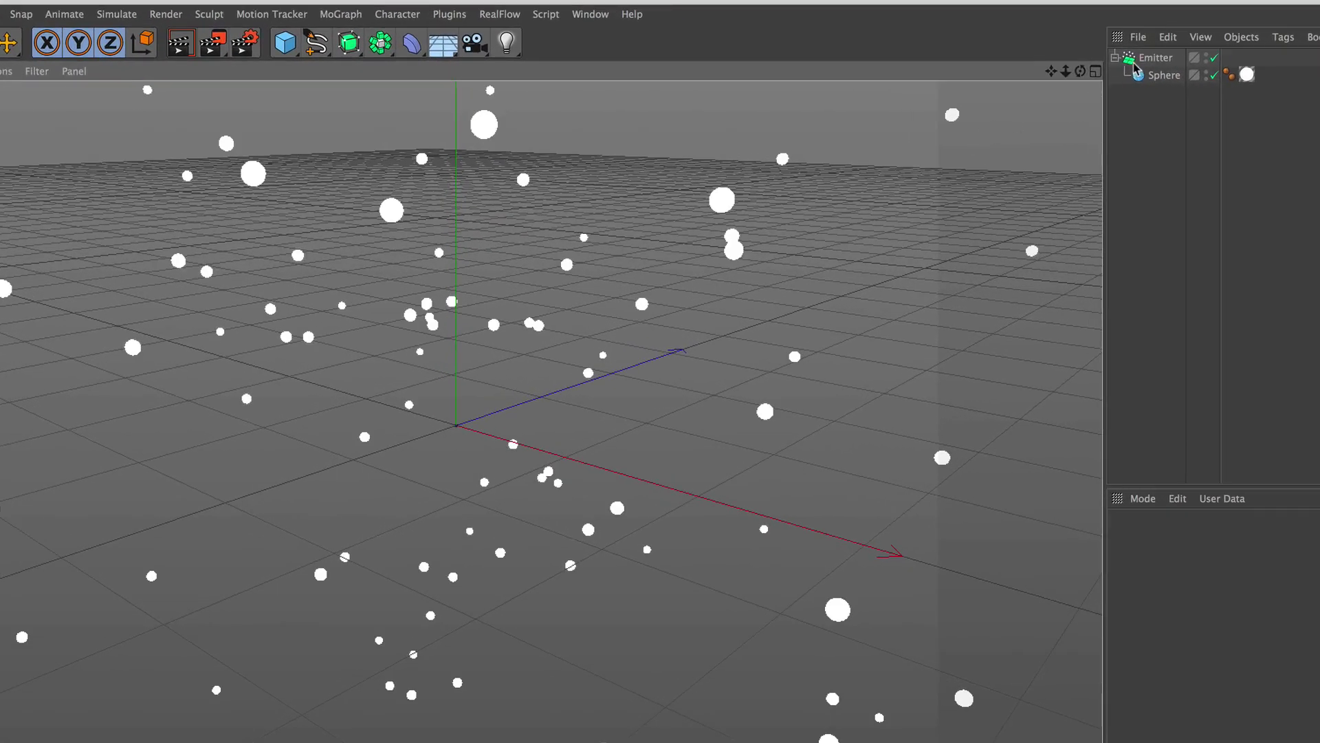
{"action": "left_click", "coordinate": [1133, 61]}
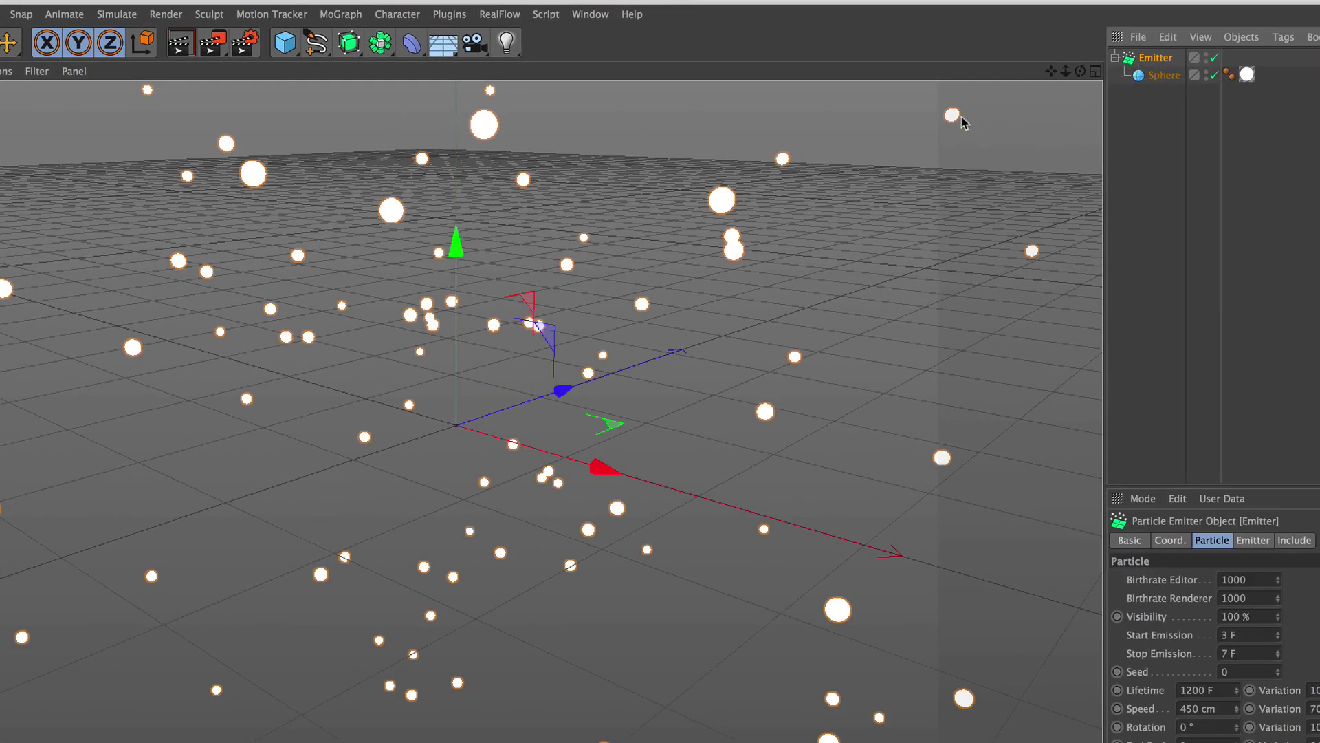
{"action": "left_click", "coordinate": [341, 13]}
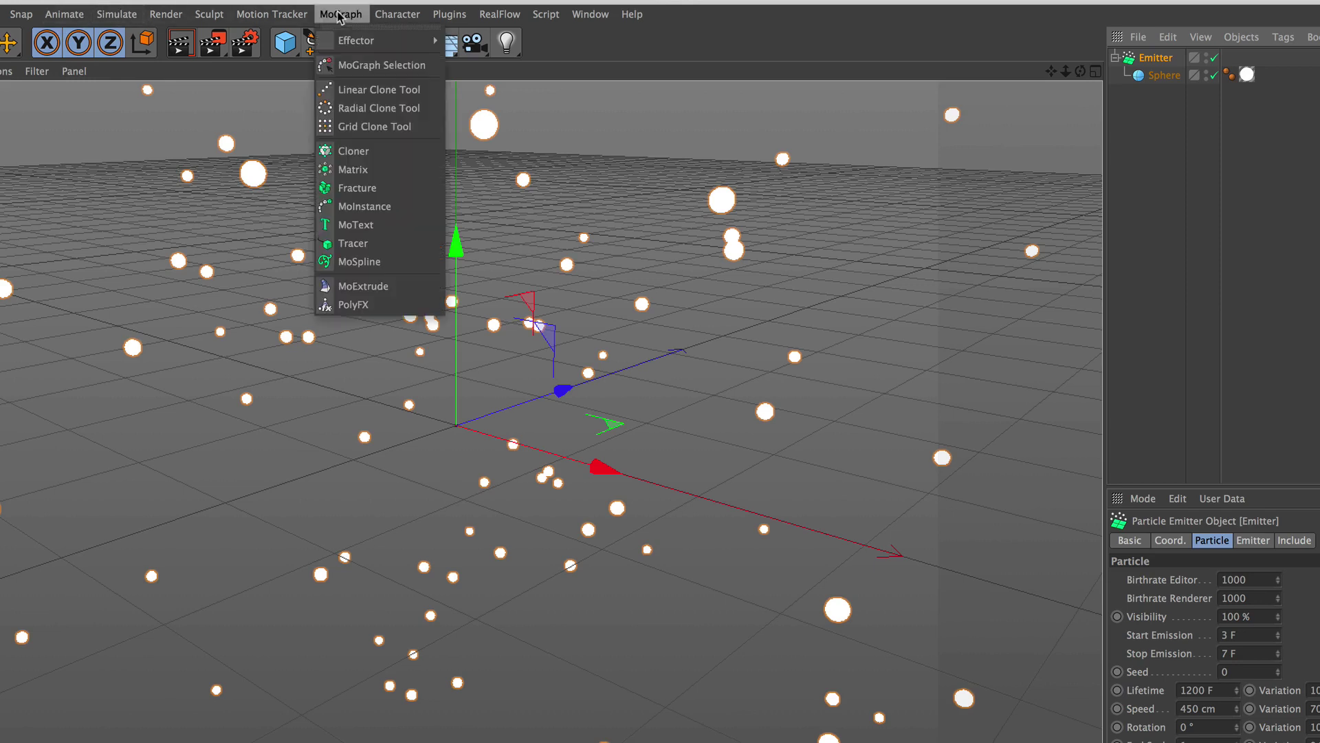
{"action": "left_click", "coordinate": [385, 243]}
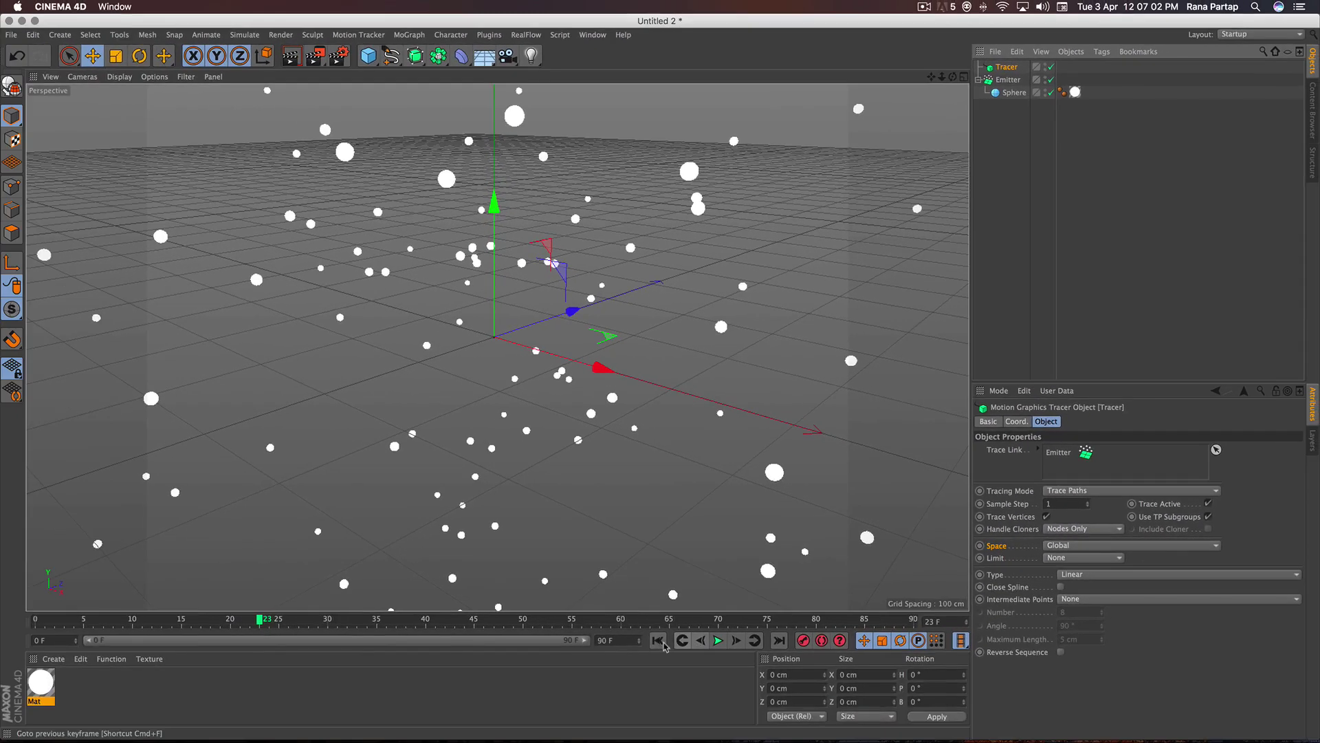
- Play the animation to watch the traced paths and render a preview at frame 71
{"action": "left_click", "coordinate": [658, 640]}
{"action": "left_click", "coordinate": [717, 643]}
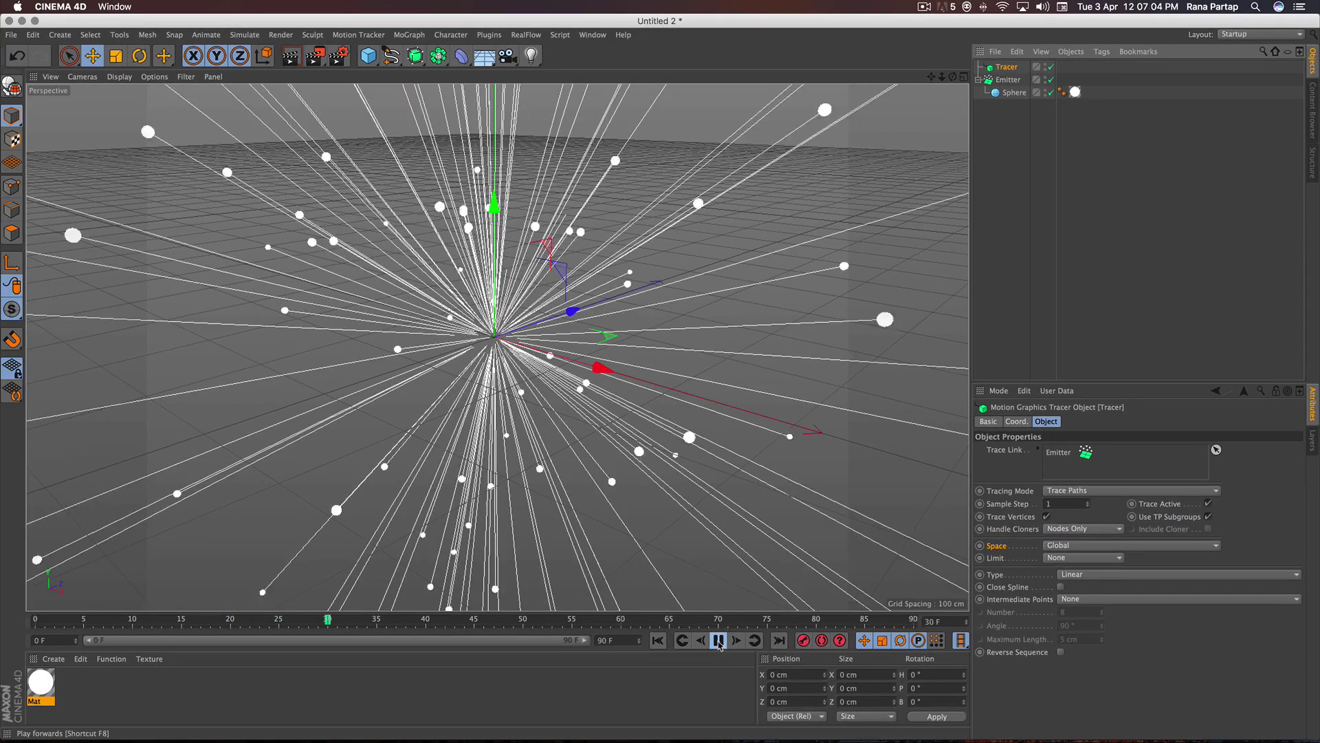
{"action": "left_click", "coordinate": [717, 641]}
{"action": "scroll", "coordinate": [534, 513], "scroll_direction": "down", "scroll_amount": 3}
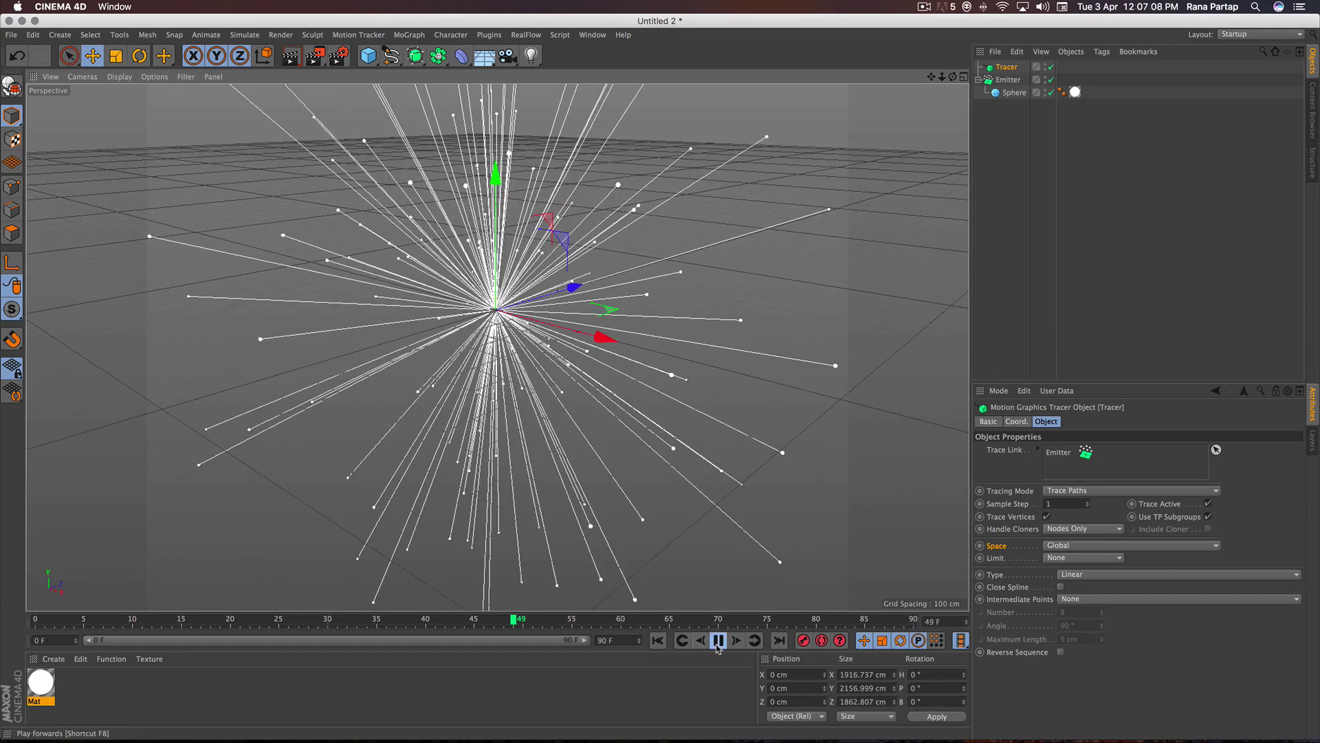
{"action": "left_click", "coordinate": [717, 641]}
{"action": "left_click", "coordinate": [683, 640]}
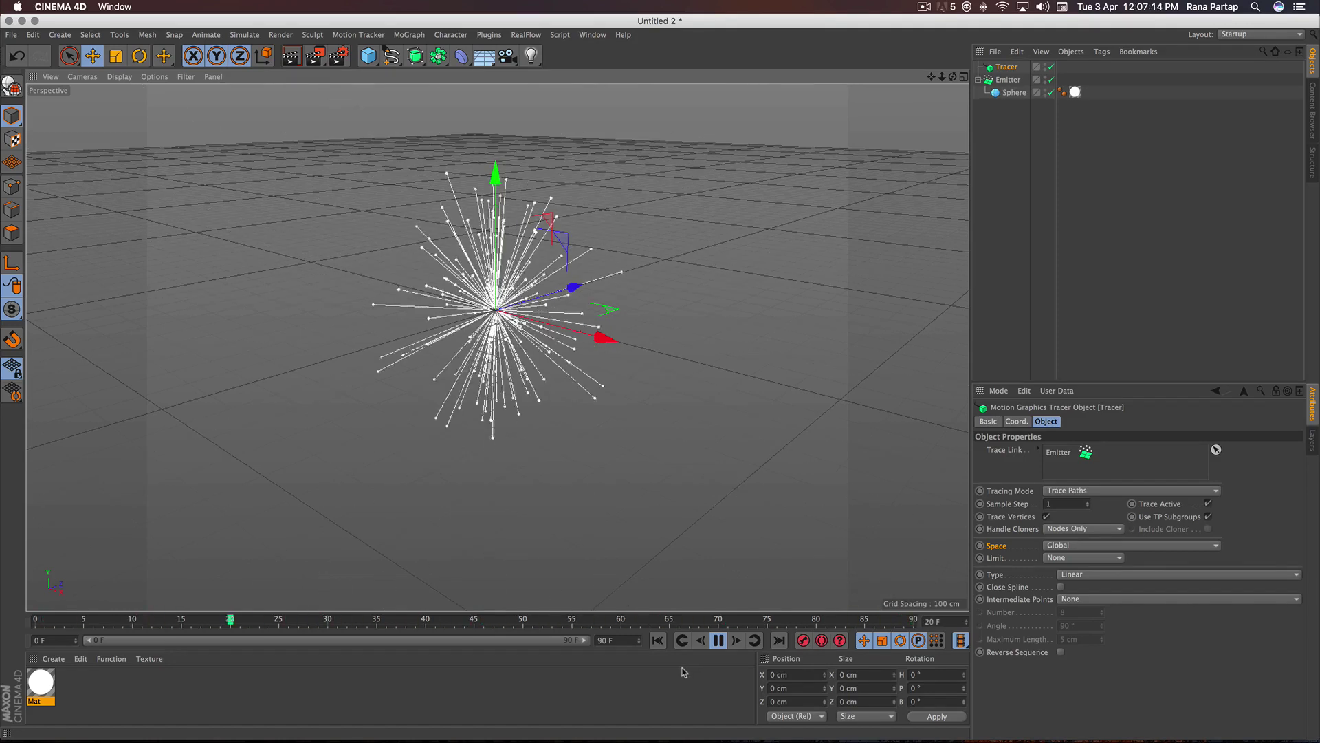
{"action": "left_click", "coordinate": [717, 640]}
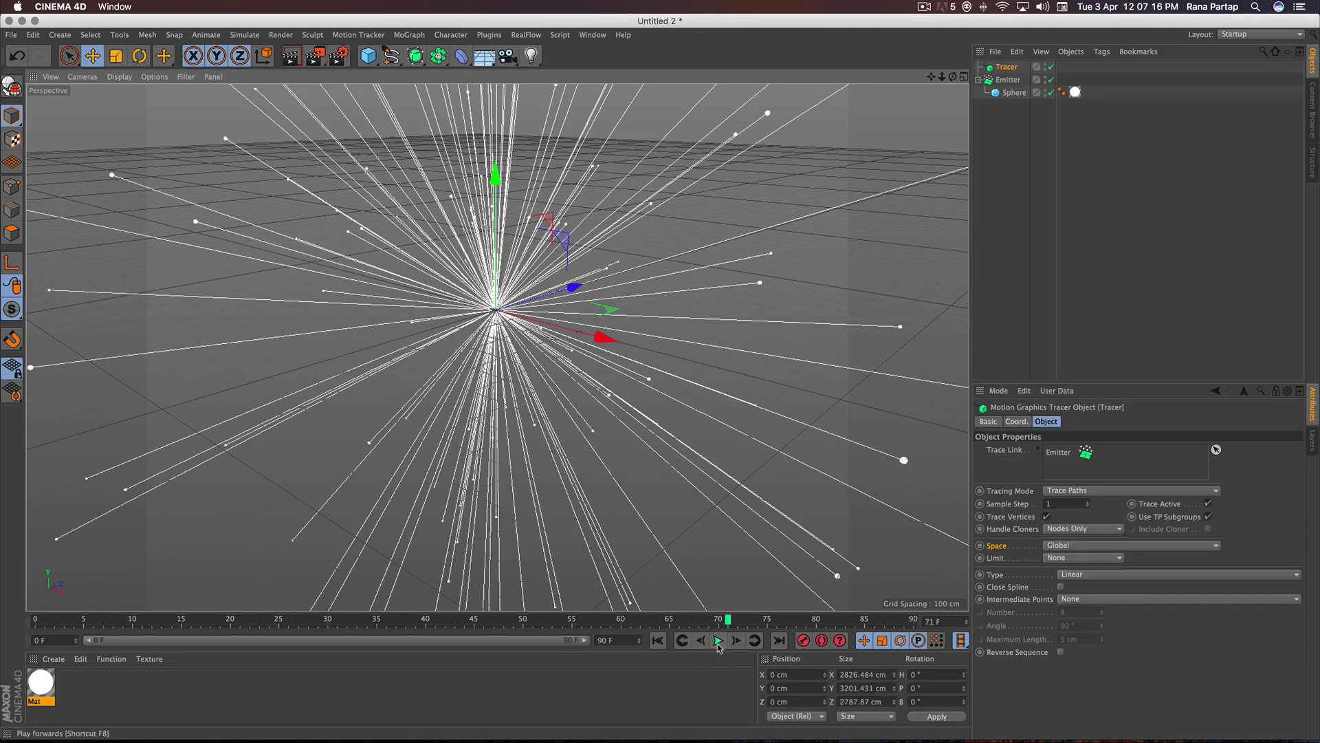
{"action": "left_click", "coordinate": [291, 56]}
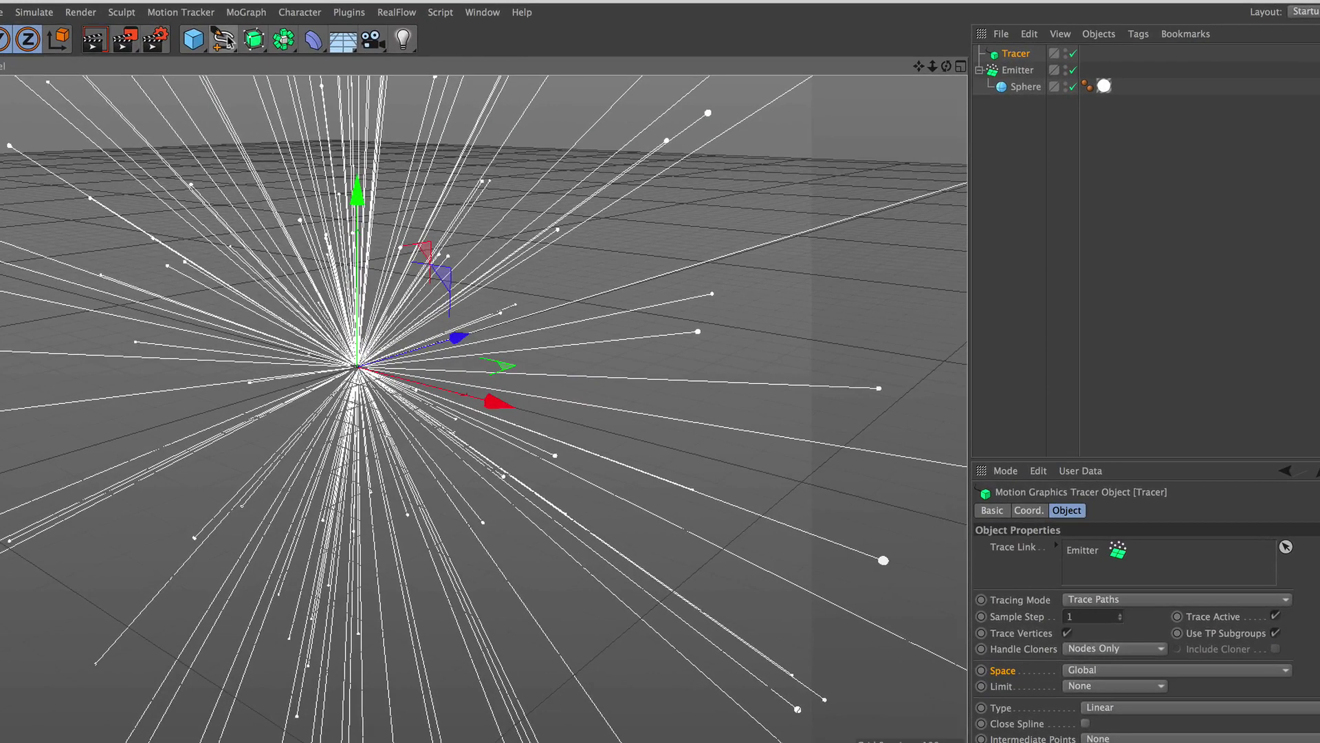
- Create a 0.5 cm six-sided n-Side and place it with the Tracer inside a new Sweep
{"action": "left_click_drag", "start_coordinate": [223, 39], "coordinate": [319, 167]}
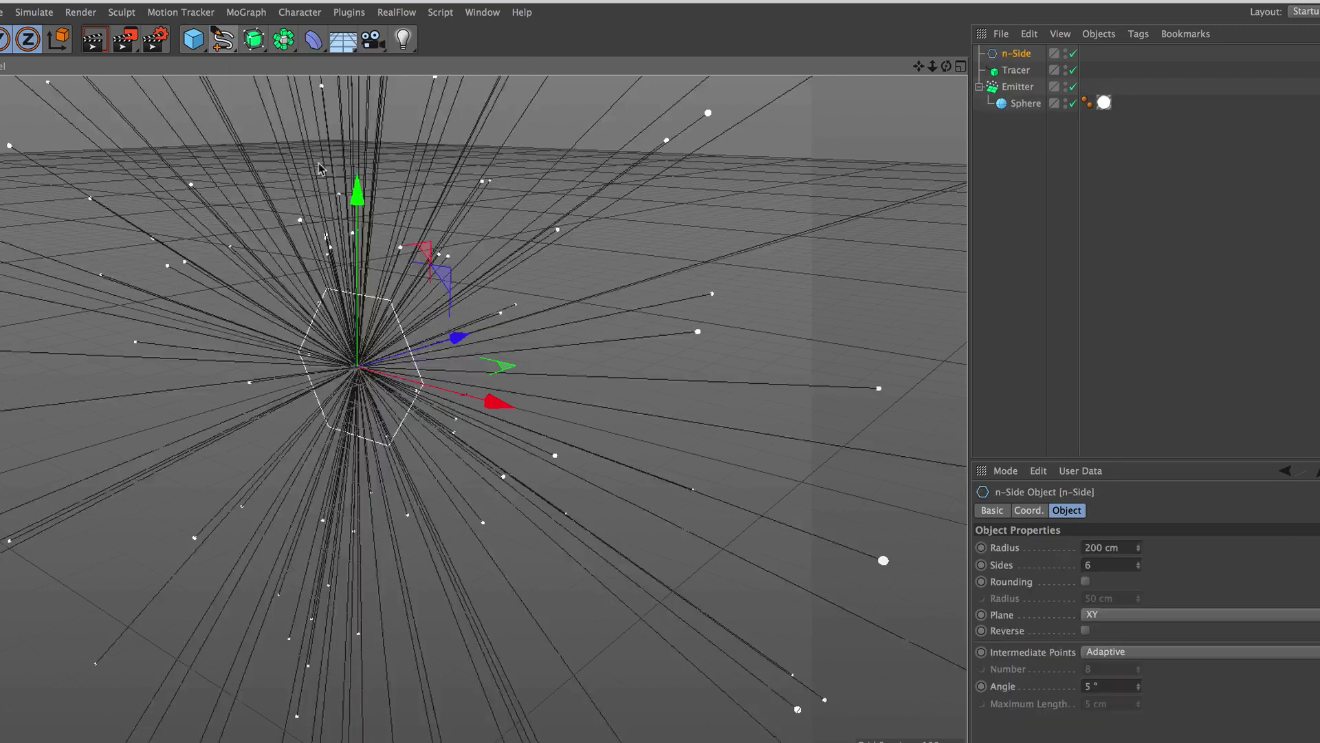
{"action": "left_click", "coordinate": [1121, 547]}
{"action": "type", "text": ".5"}
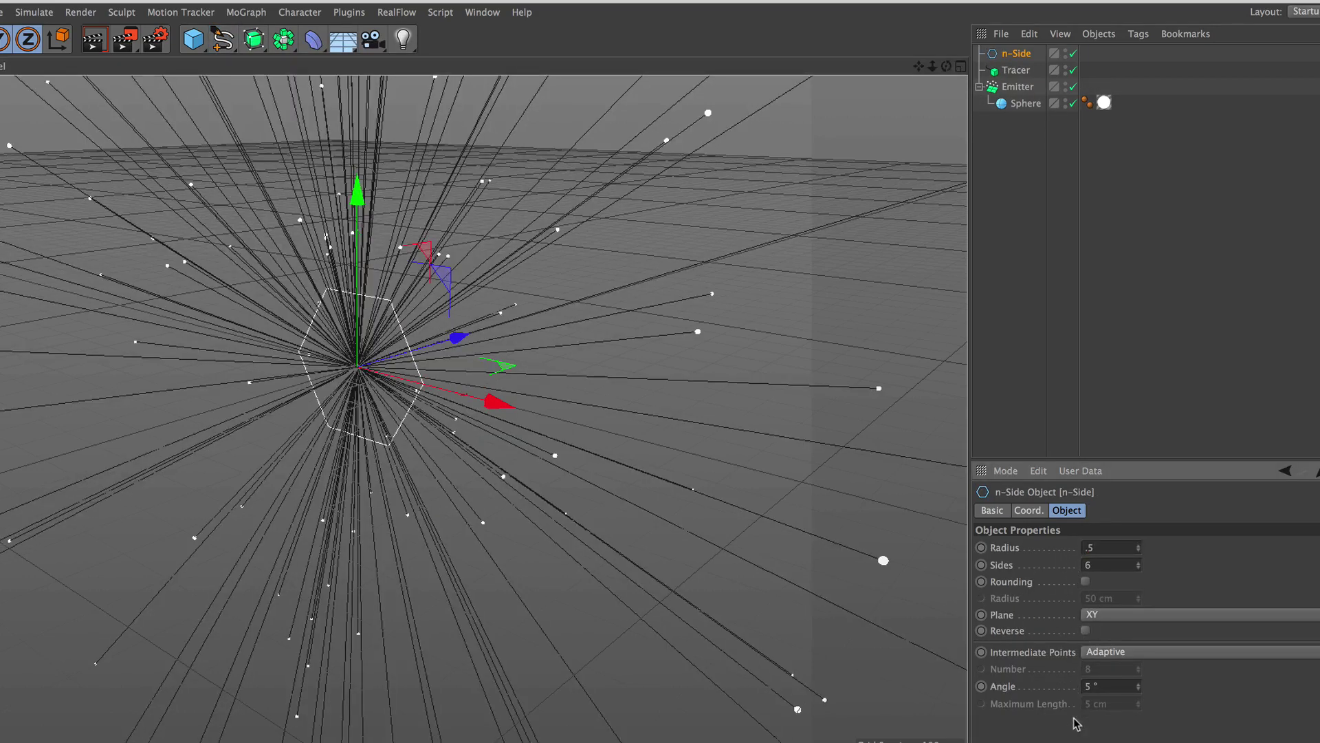
{"action": "key", "text": "Return"}
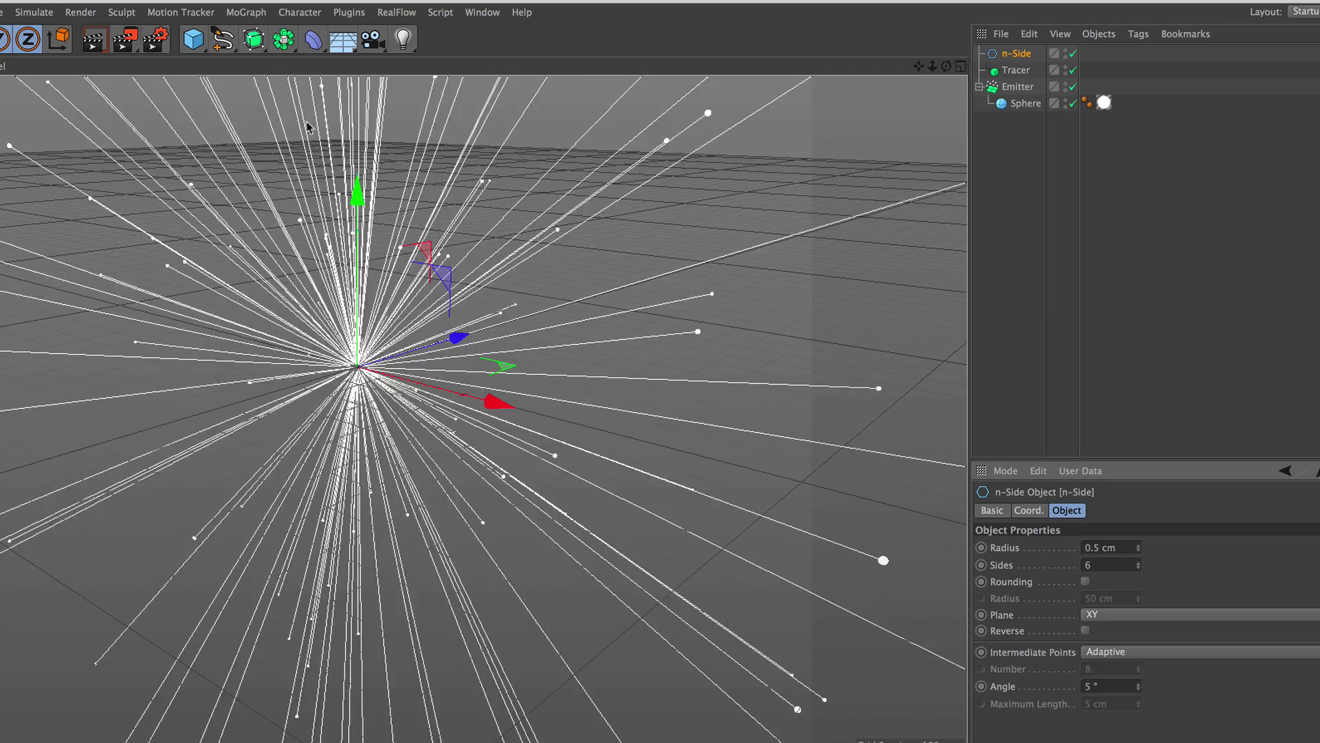
{"action": "left_click_drag", "start_coordinate": [263, 39], "coordinate": [323, 120]}
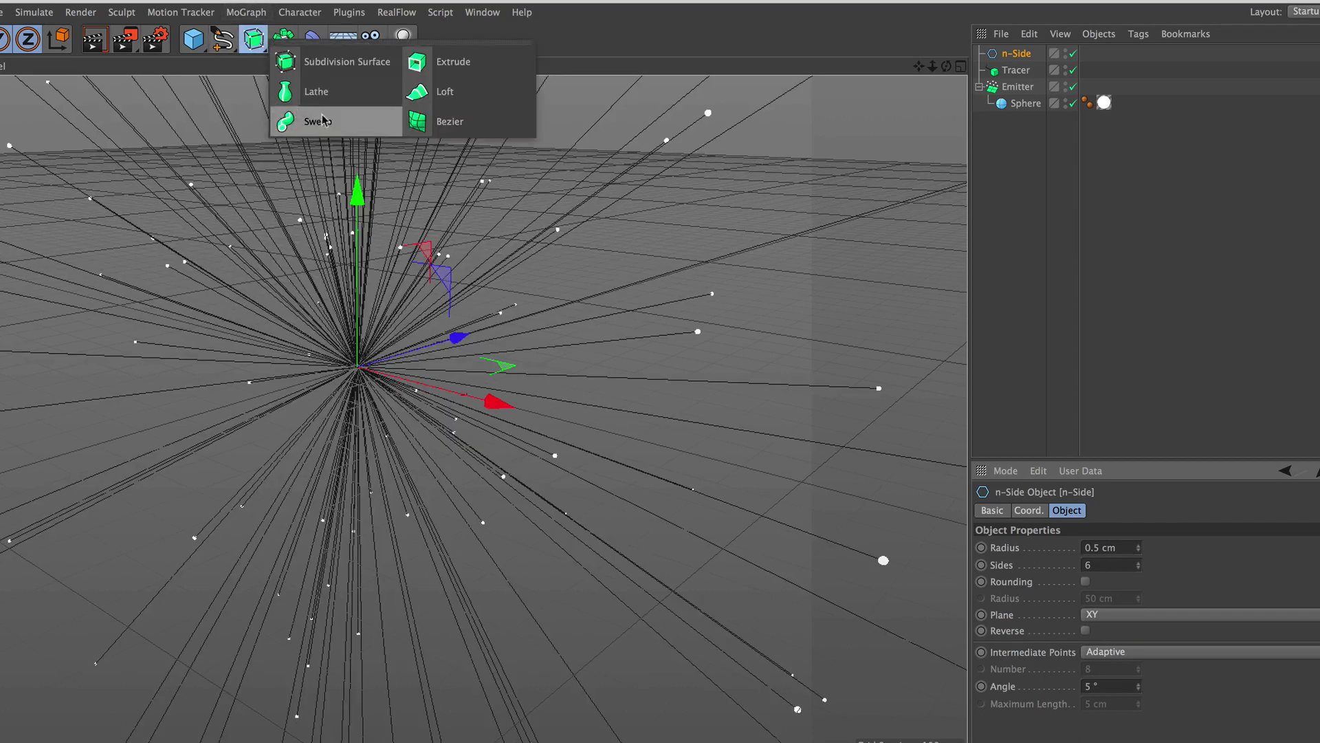
{"action": "left_click", "coordinate": [331, 124]}
{"action": "mouse_move", "coordinate": [1004, 72]}
{"action": "left_mouse_down"}
{"action": "mouse_move", "coordinate": [1015, 55]}
{"action": "mouse_move", "coordinate": [1016, 88]}
{"action": "mouse_move", "coordinate": [1023, 68]}
{"action": "left_mouse_up"}
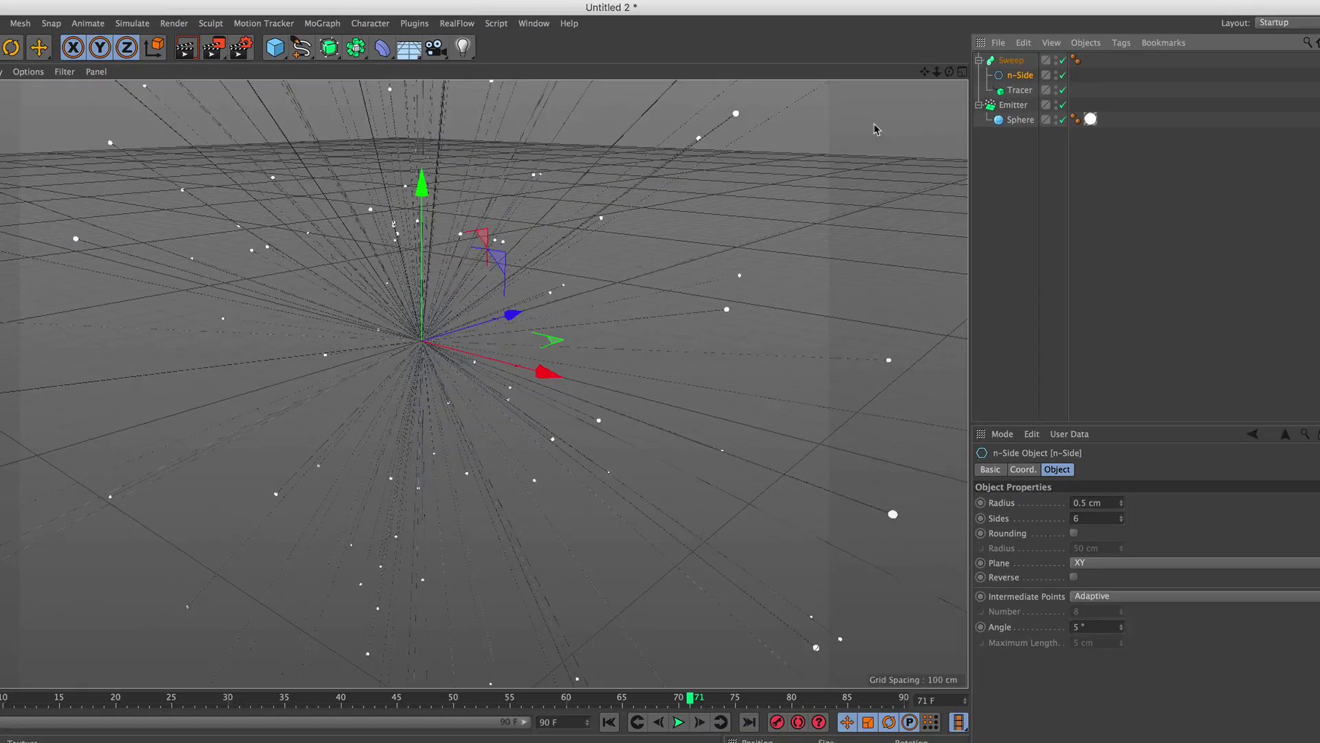
- Play the animation and render to see the swept trails as white lines
{"action": "left_click", "coordinate": [292, 68]}
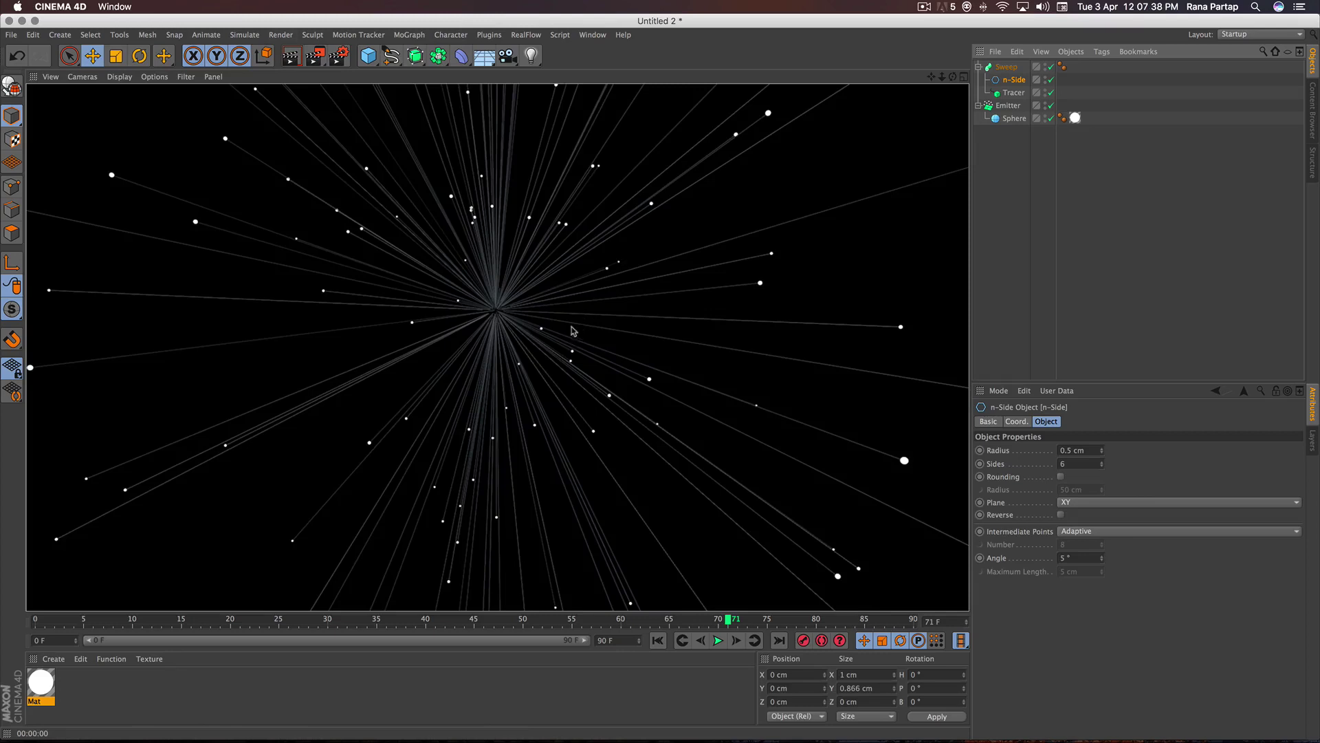
{"action": "left_click", "coordinate": [658, 640]}
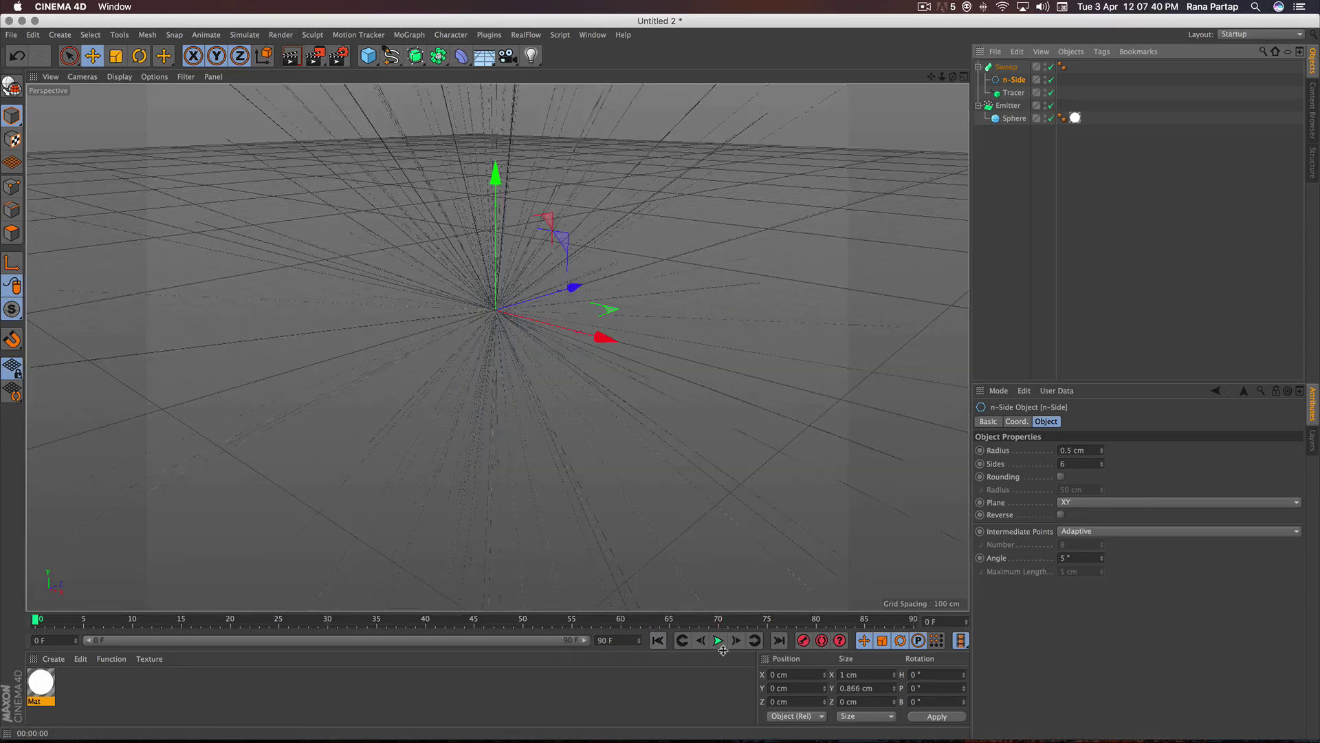
{"action": "left_click", "coordinate": [718, 641]}
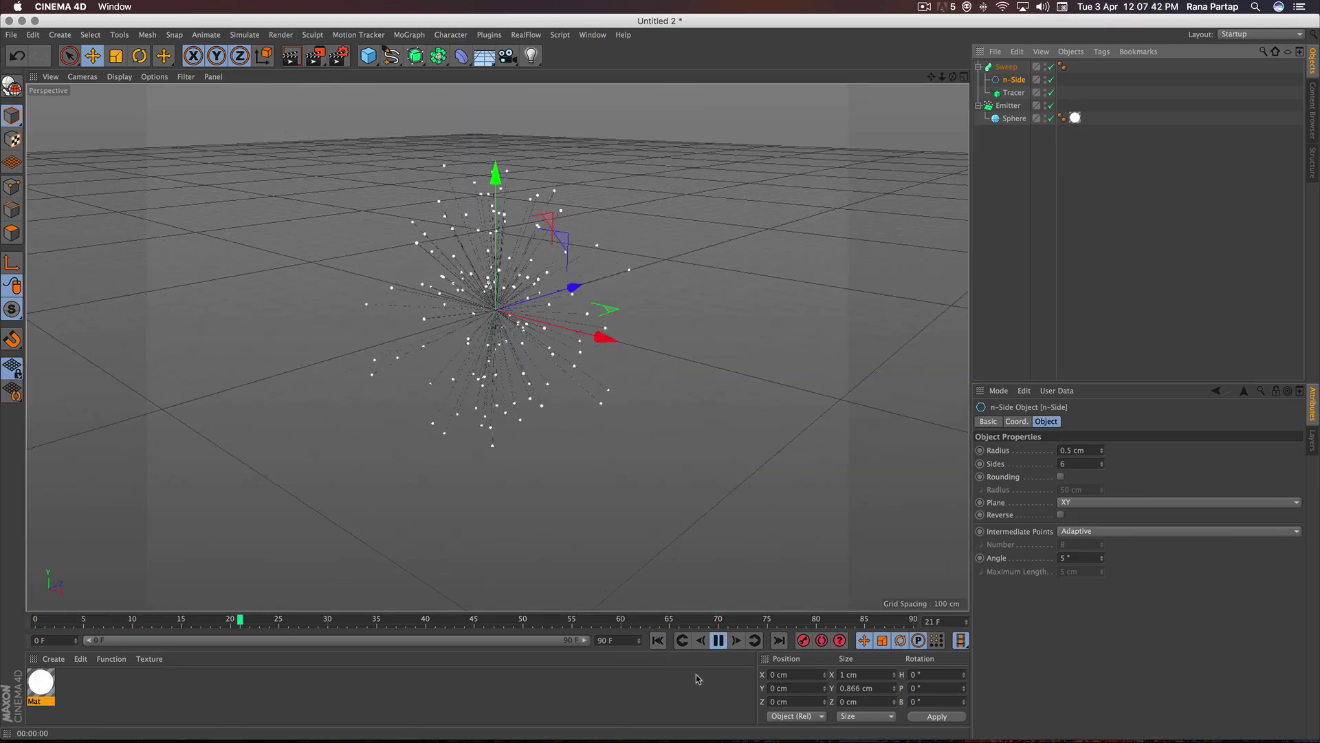
{"action": "left_click", "coordinate": [718, 640]}
{"action": "left_click", "coordinate": [292, 56]}
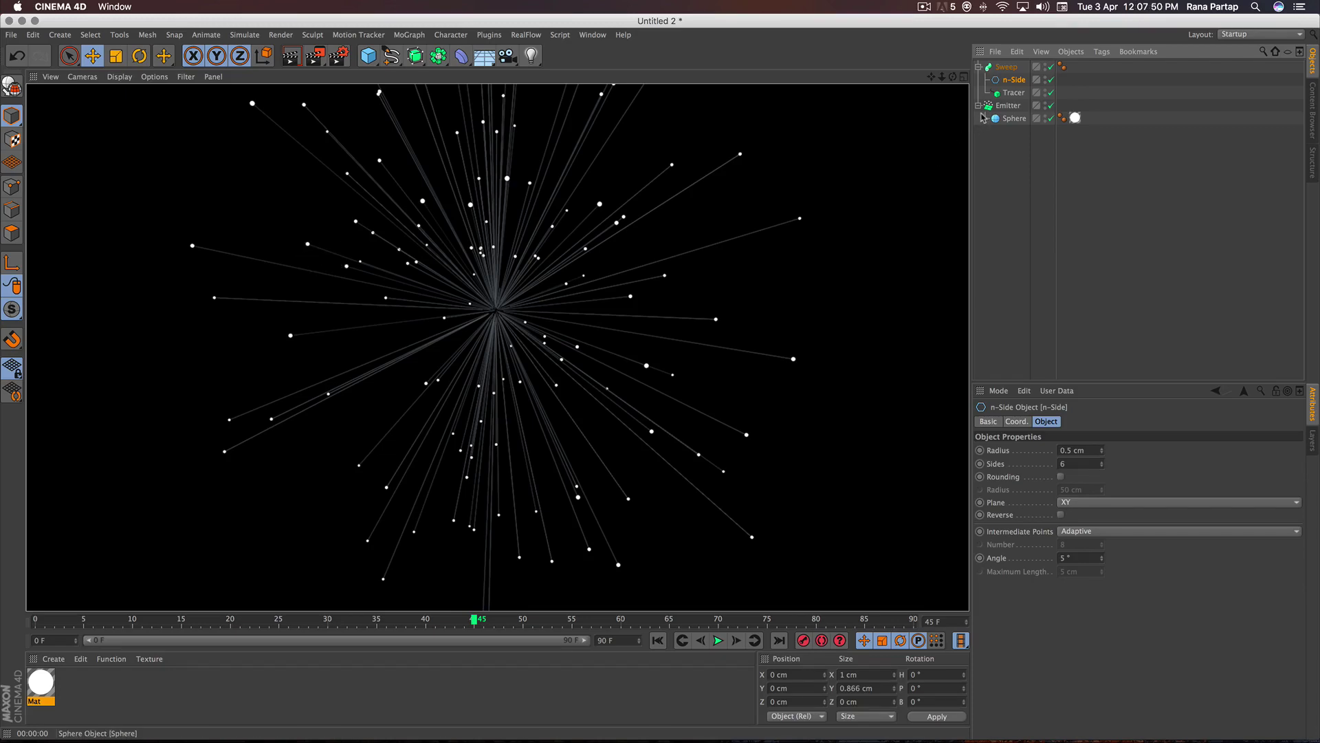
{"action": "left_click", "coordinate": [1008, 105]}
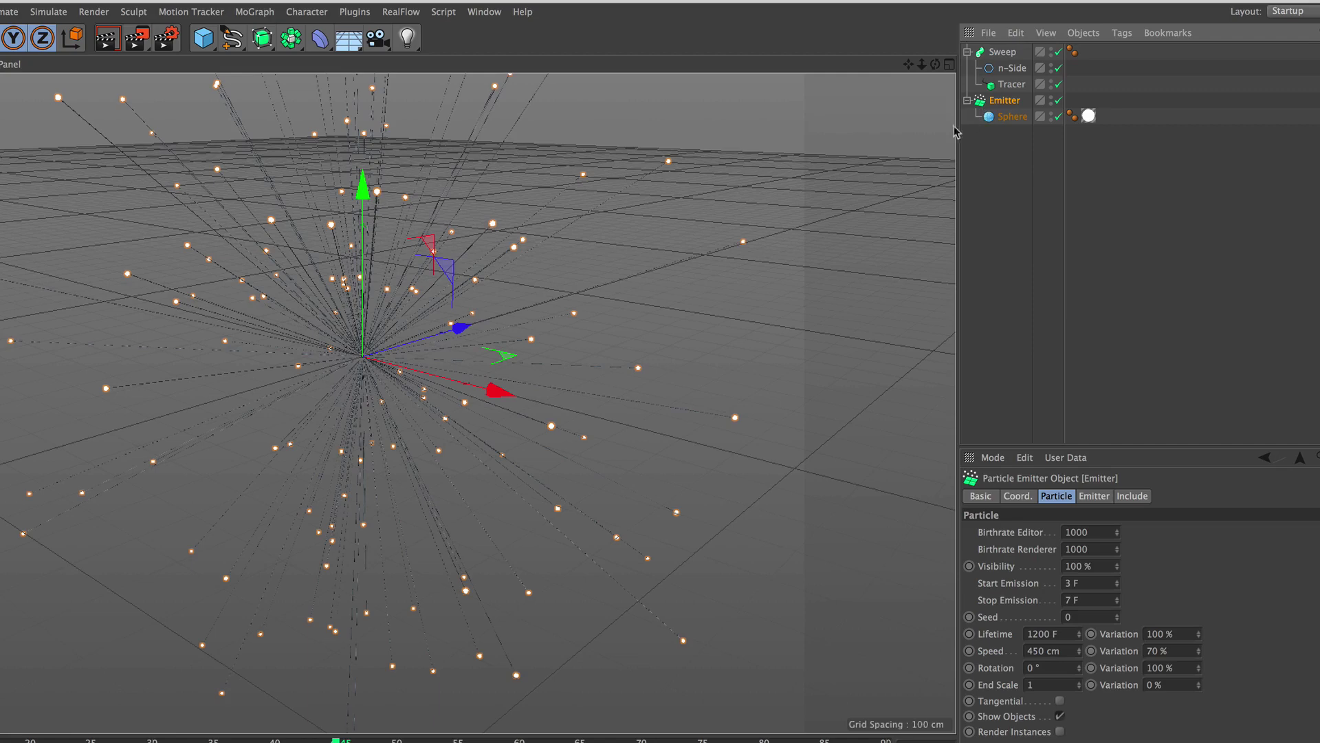
- Add a 250 cm Gravity force and play, orbiting to see the trails bend down
{"action": "left_click", "coordinate": [49, 11]}
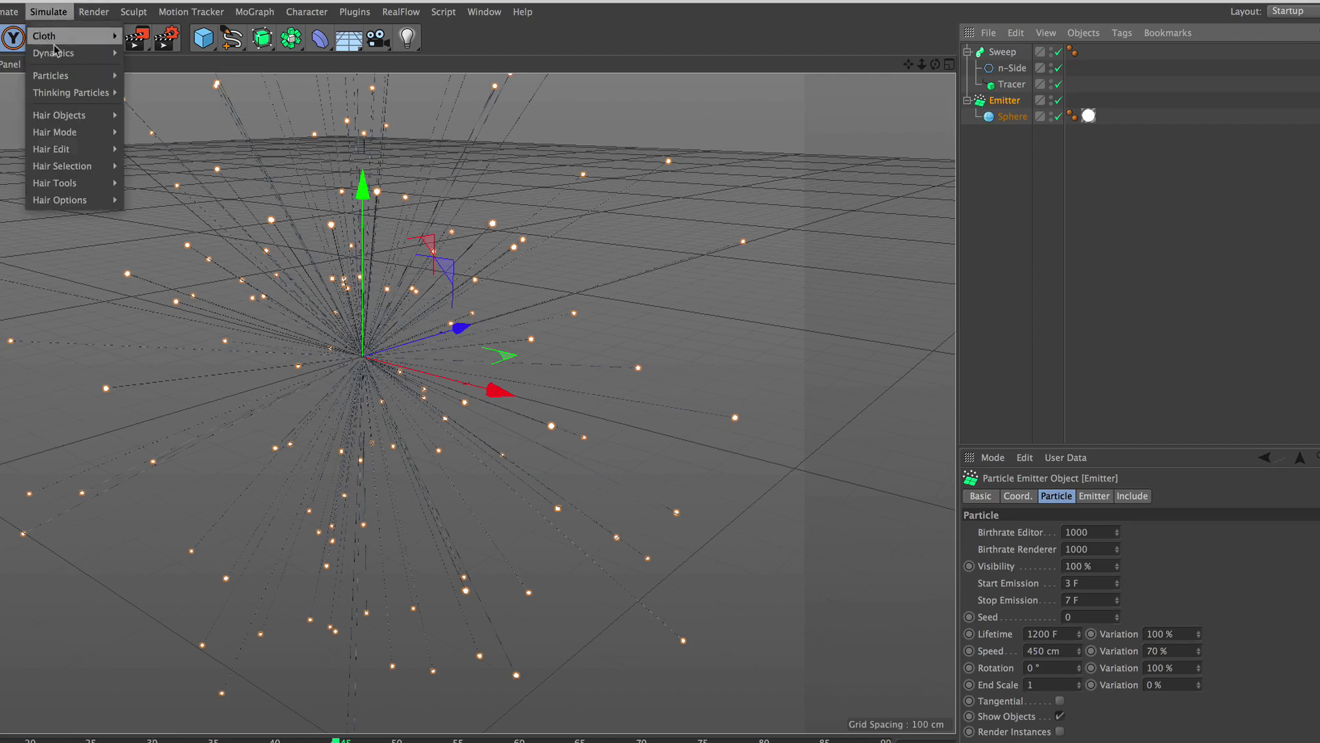
{"action": "left_click", "coordinate": [169, 171]}
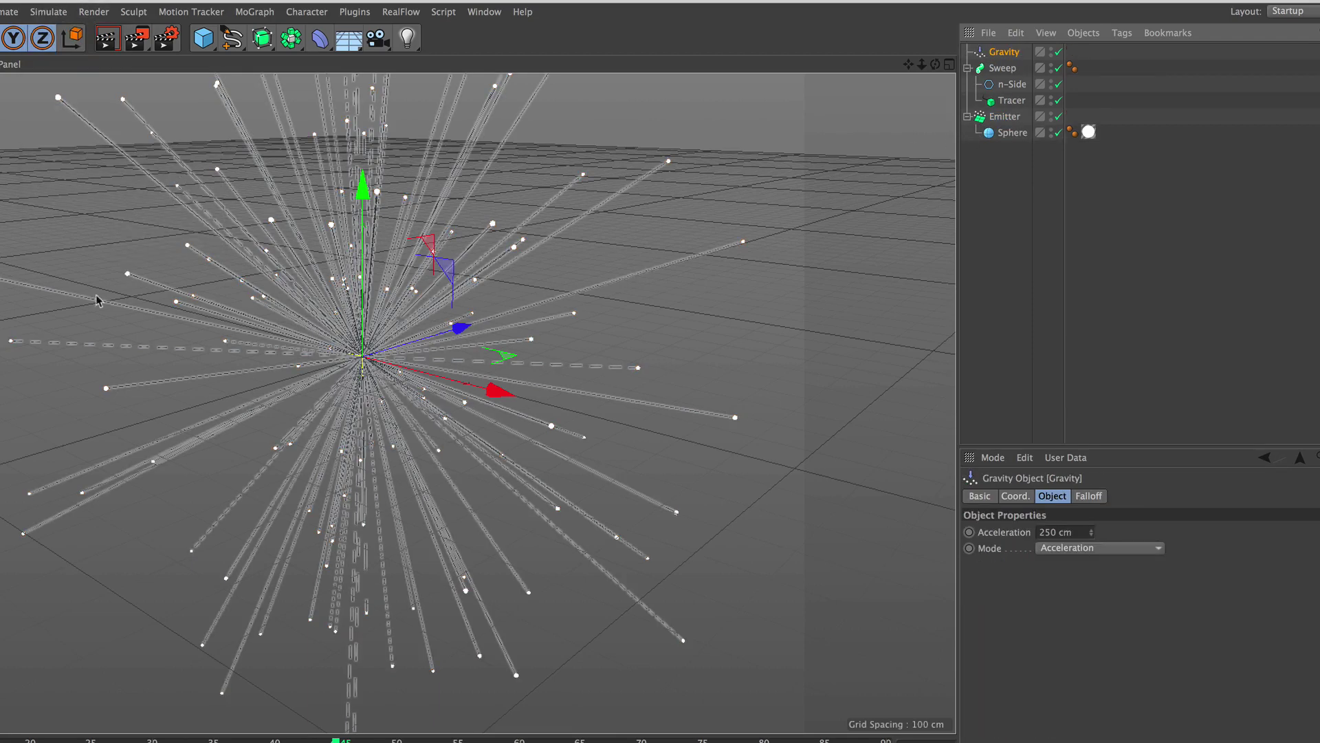
{"action": "left_click", "coordinate": [656, 641]}
{"action": "left_click", "coordinate": [717, 641]}
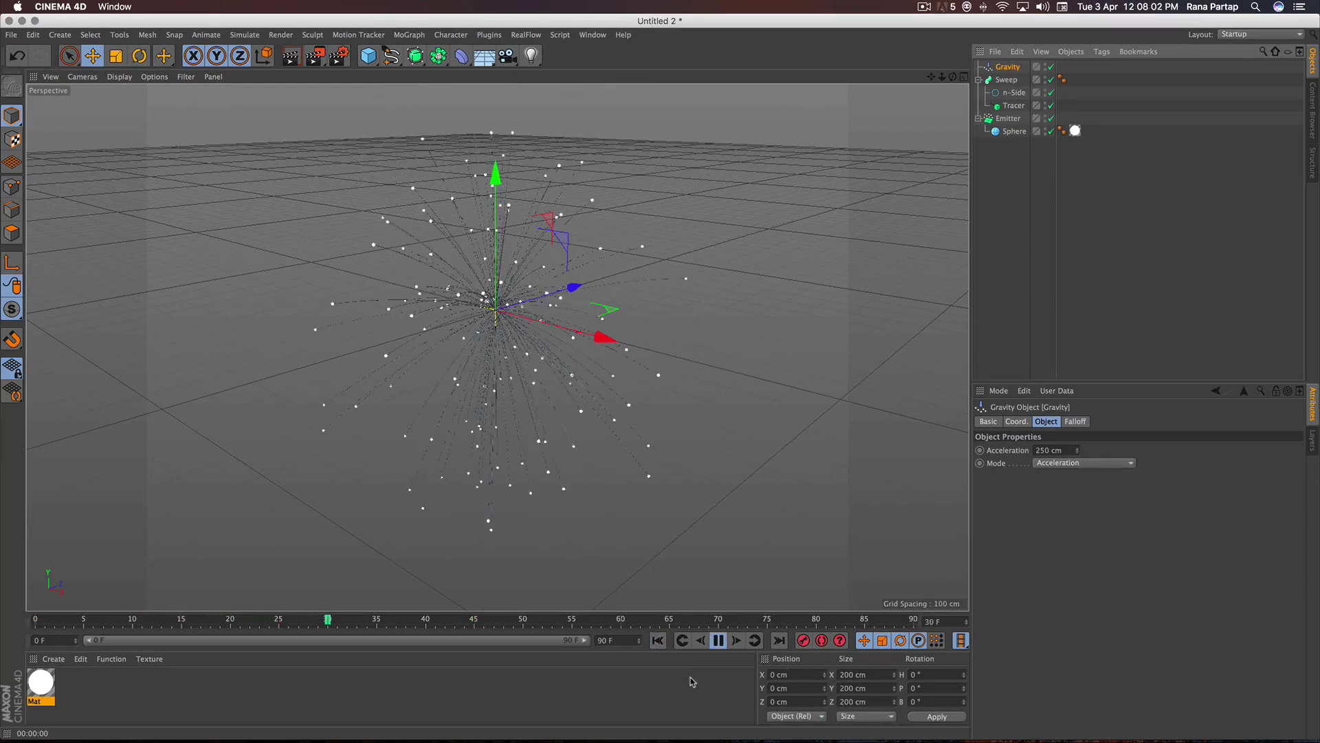
{"action": "left_click", "coordinate": [718, 640]}
{"action": "mouse_move", "coordinate": [530, 366]}
{"action": "left_mouse_down", "text": "alt"}
{"action": "mouse_move", "coordinate": [592, 363]}
{"action": "mouse_move", "coordinate": [494, 344]}
{"action": "mouse_move", "coordinate": [508, 402]}
{"action": "left_mouse_up", "text": "alt"}
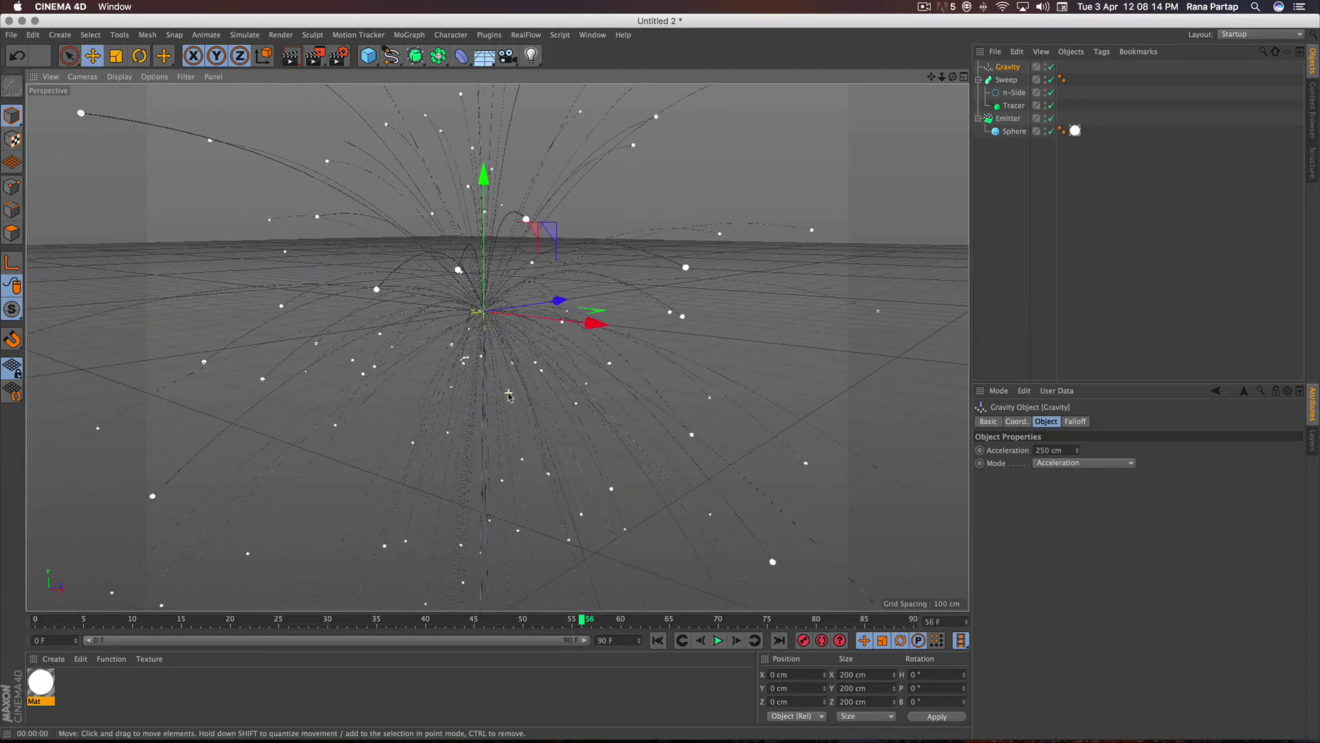
- Replay to frame 44 and render a preview of the falling arcs
{"action": "left_click", "coordinate": [658, 640]}
{"action": "left_click", "coordinate": [718, 640]}
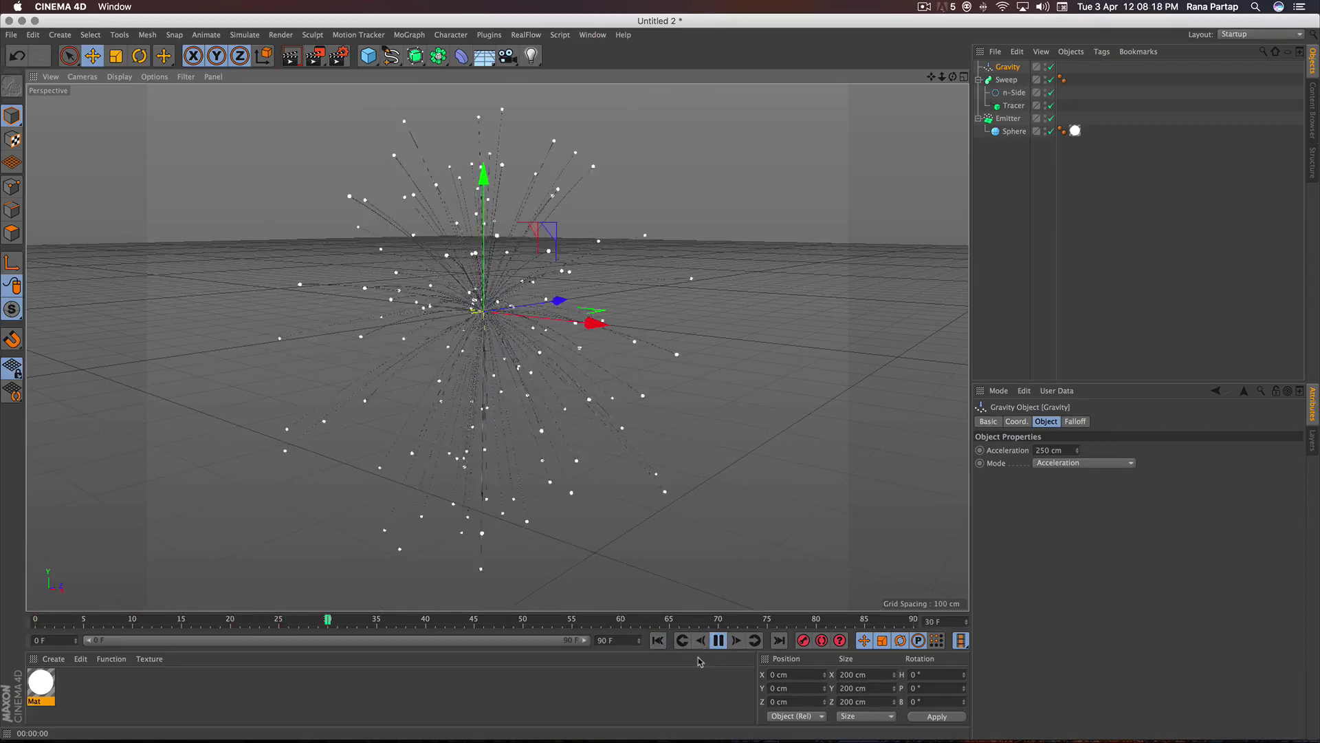
{"action": "left_click", "coordinate": [718, 640]}
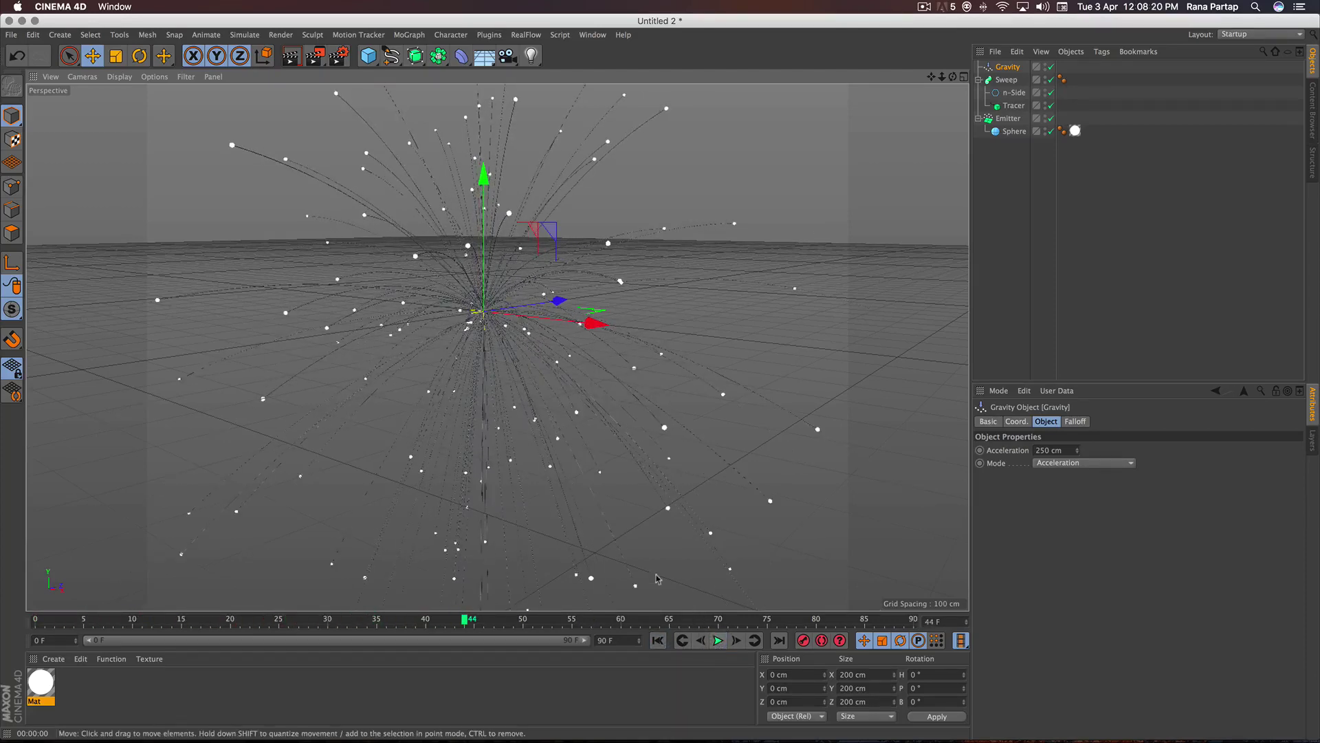
{"action": "left_click", "coordinate": [290, 56]}
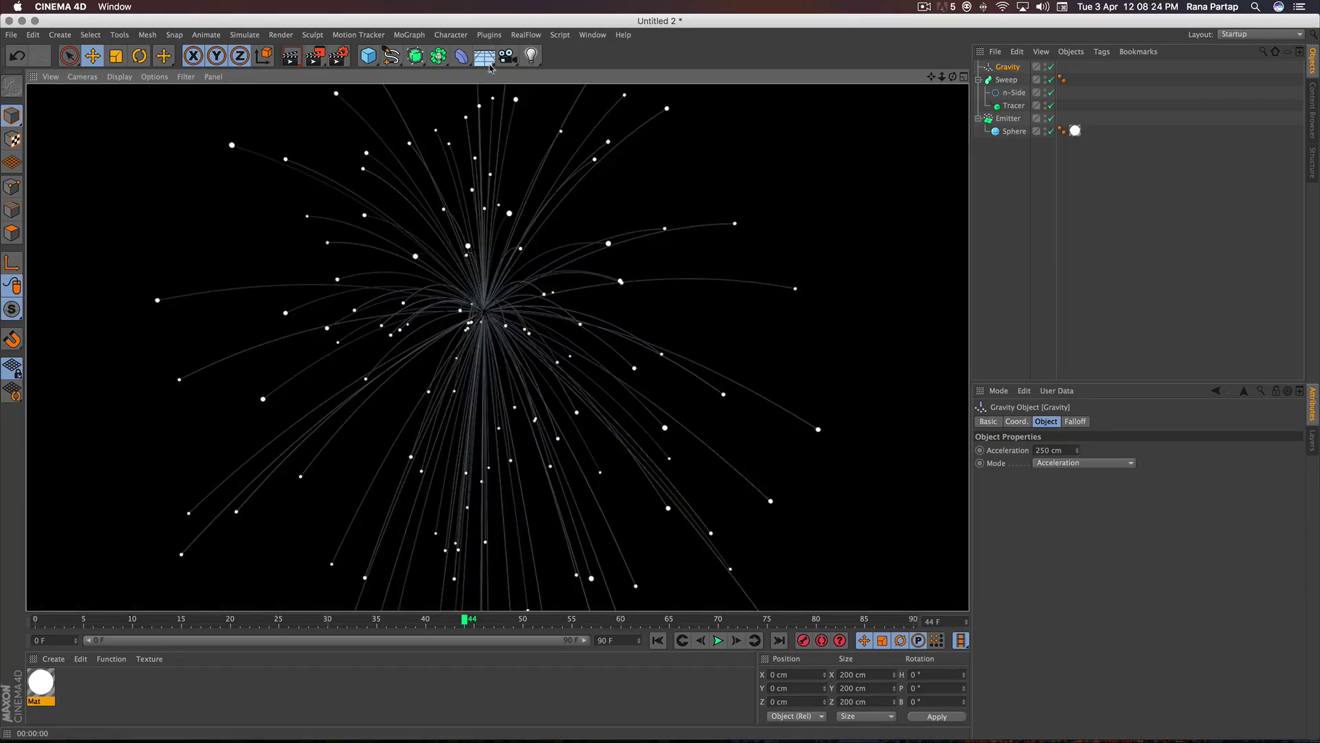
- Add a Physical Sky set to 22:51 and view it in a full-viewport Interactive Render Region
{"action": "left_click", "coordinate": [484, 56]}
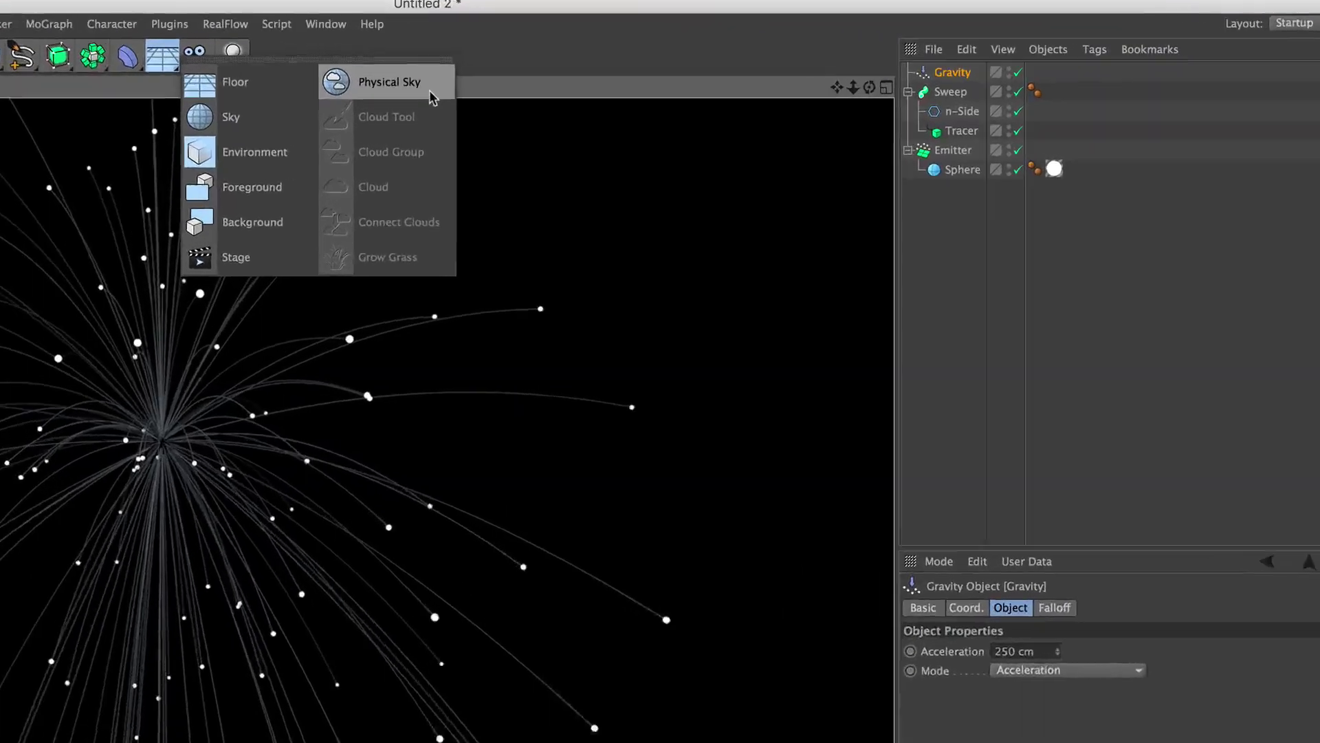
{"action": "left_click", "coordinate": [662, 81]}
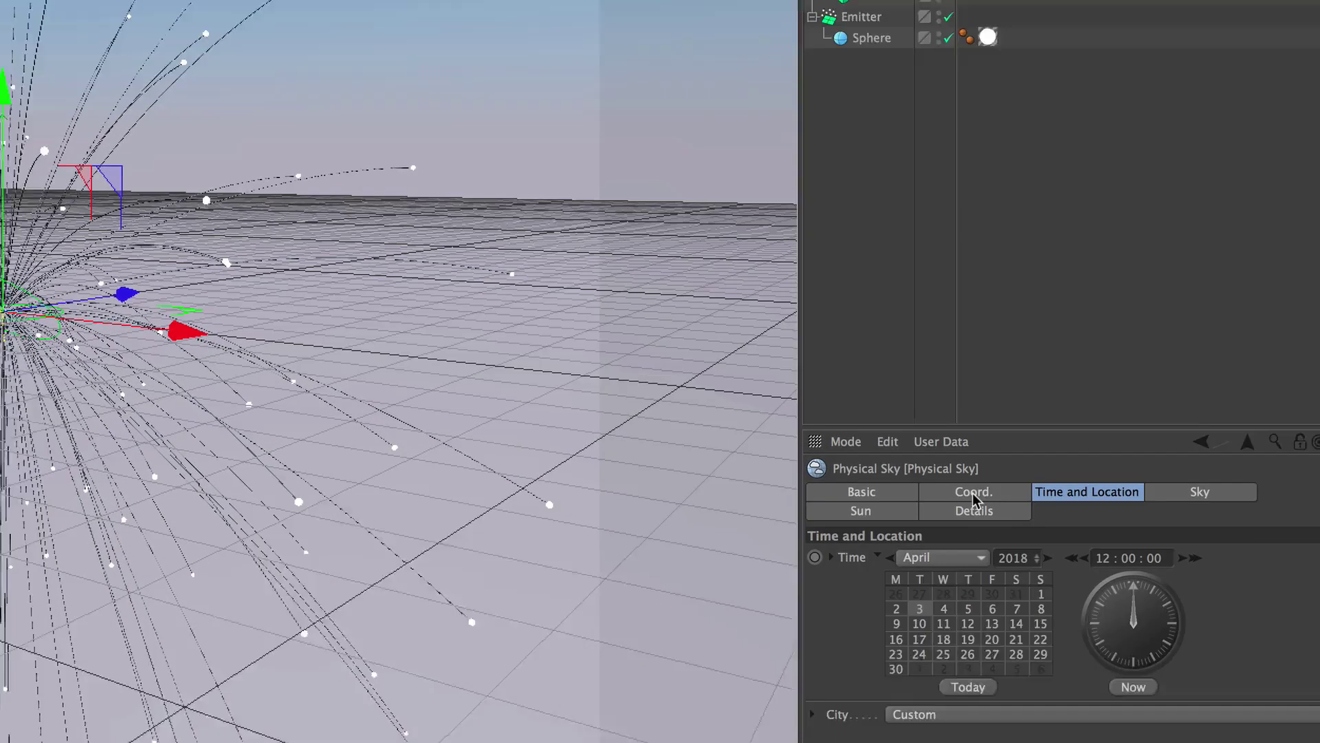
{"action": "left_click", "coordinate": [1144, 447]}
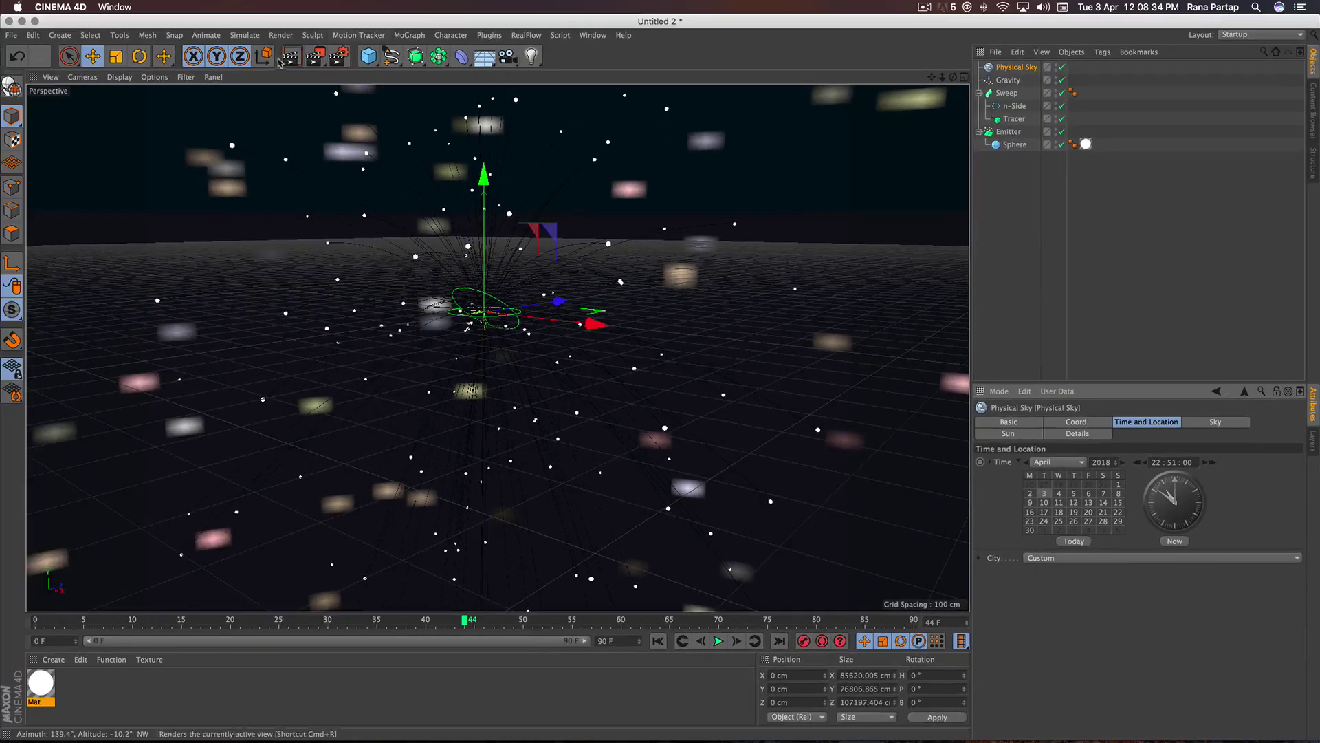
{"action": "key", "text": "alt+r"}
{"action": "double_click", "coordinate": [588, 334]}
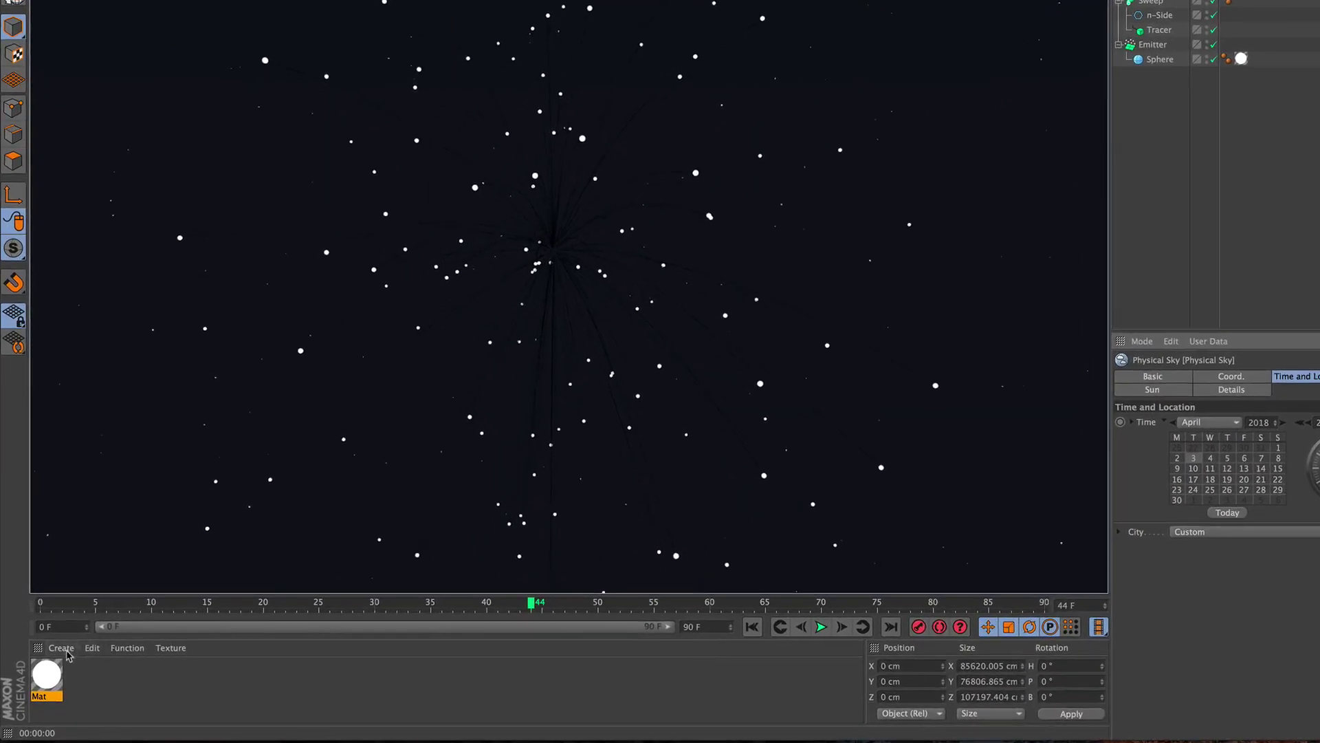
- Load the MercyMat material library from disk
{"action": "left_click", "coordinate": [54, 660]}
{"action": "left_click", "coordinate": [115, 551]}
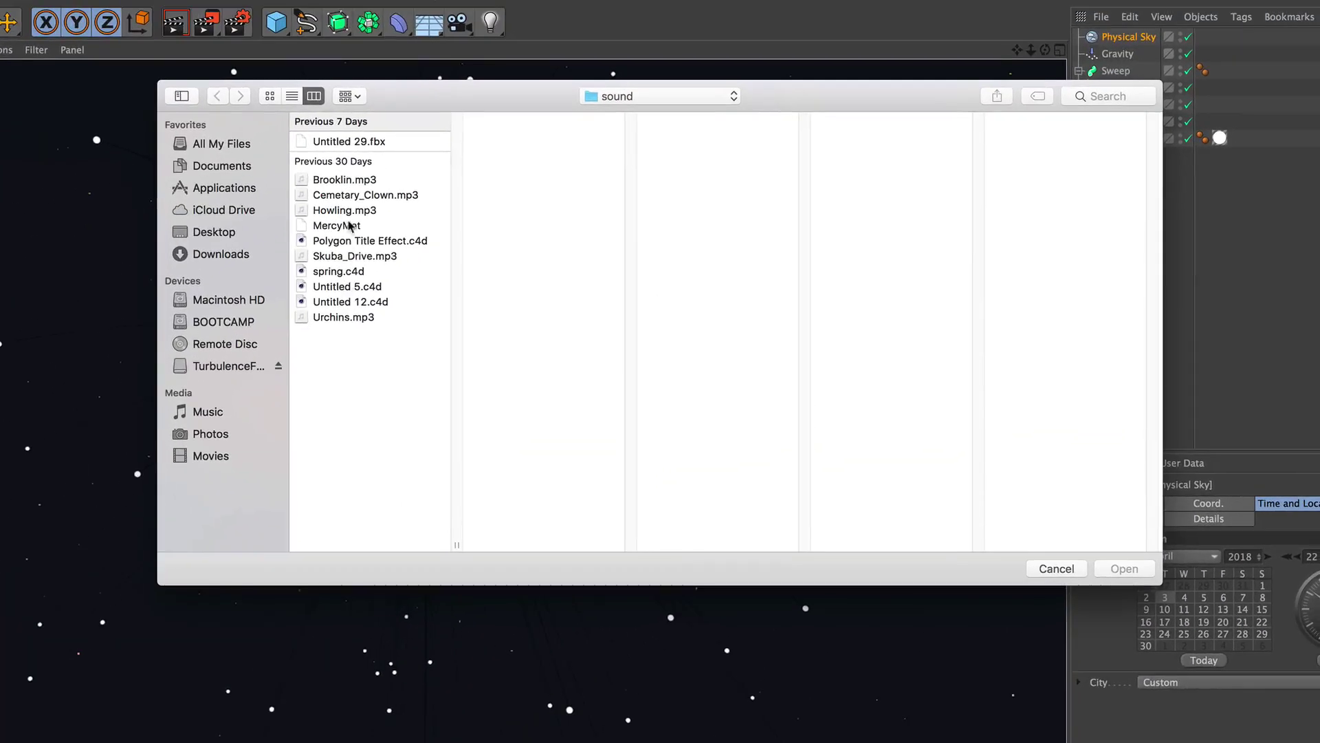
{"action": "left_click", "coordinate": [349, 225]}
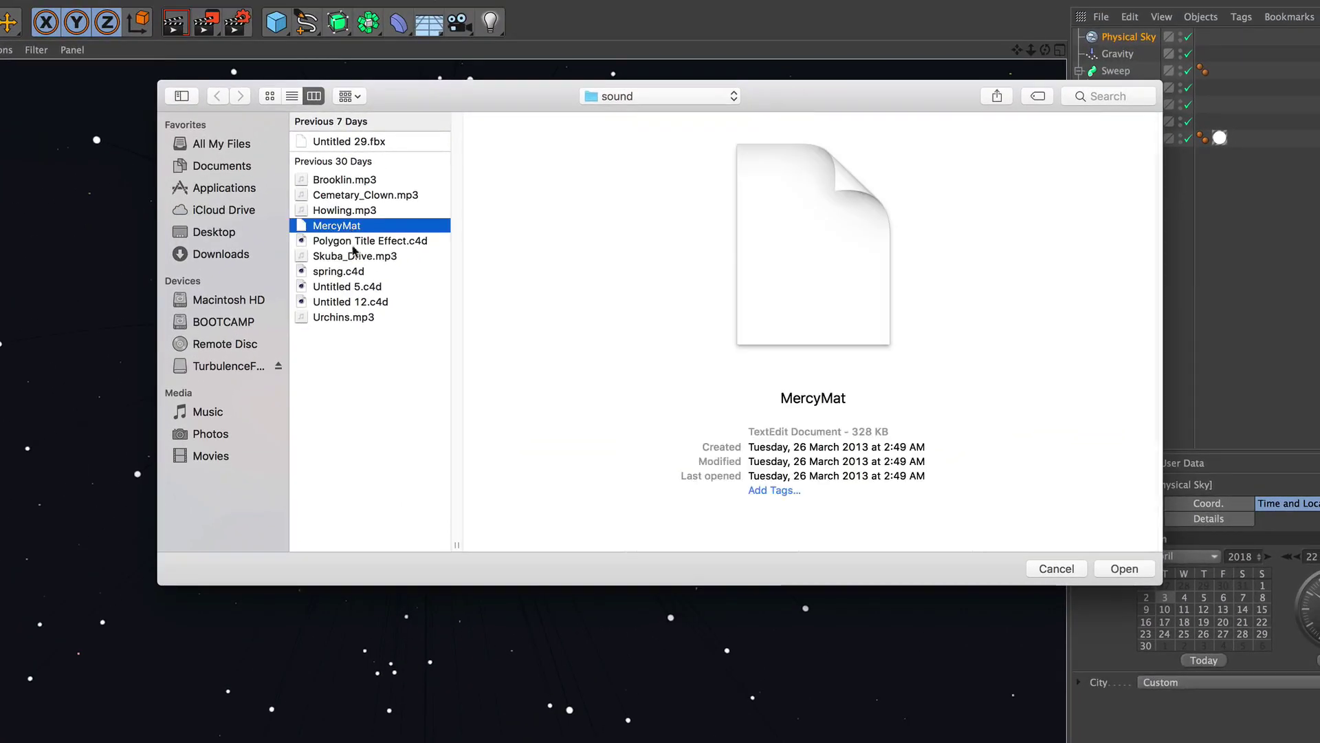
{"action": "left_click", "coordinate": [1124, 568]}
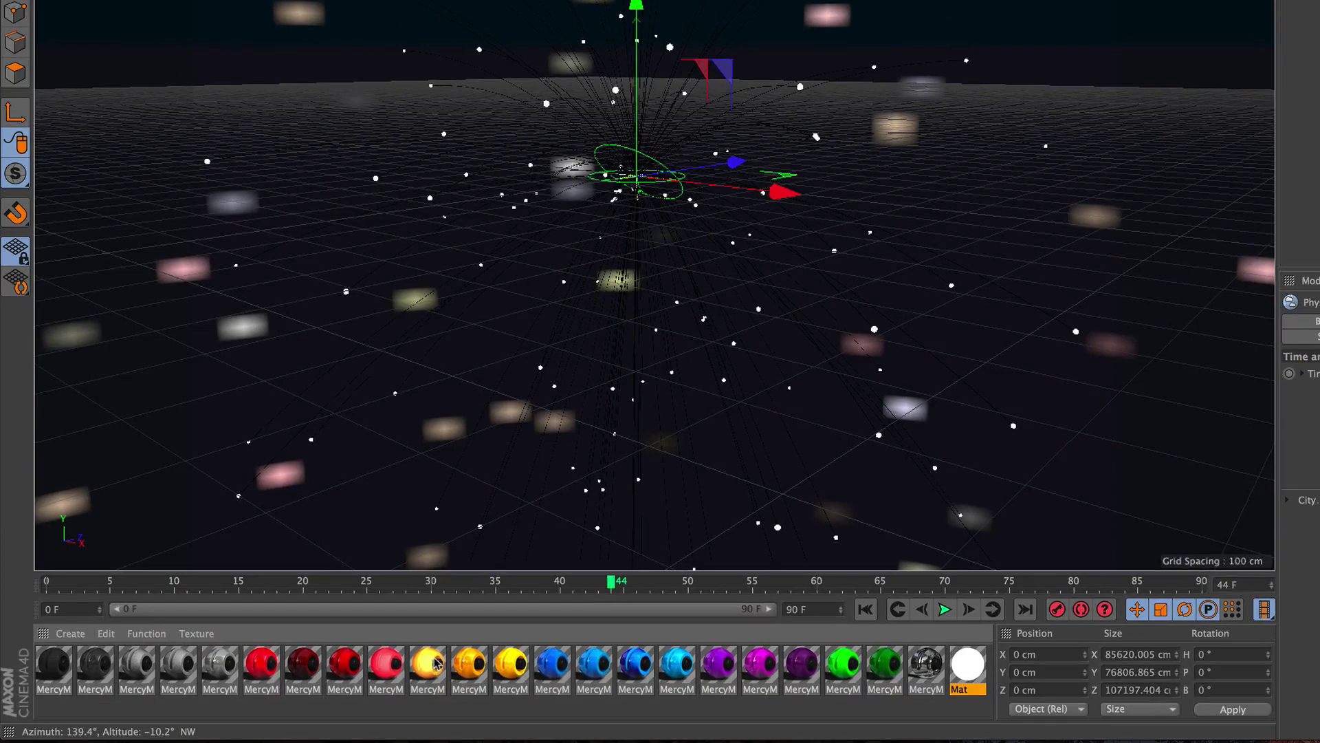
- Apply the orange MercyMP material to the Sweep object
{"action": "left_click_drag", "start_coordinate": [435, 662], "coordinate": [937, 206]}
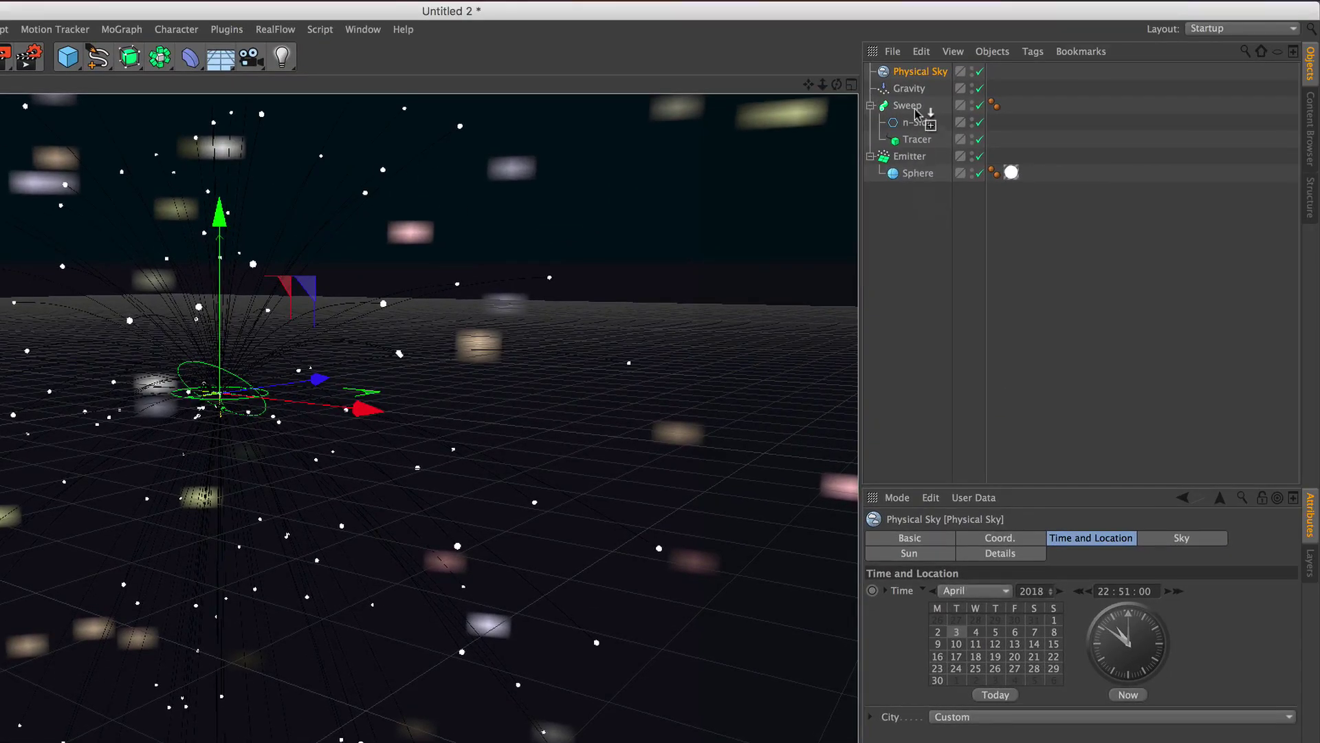
{"action": "left_click_drag", "start_coordinate": [925, 190], "coordinate": [921, 107]}
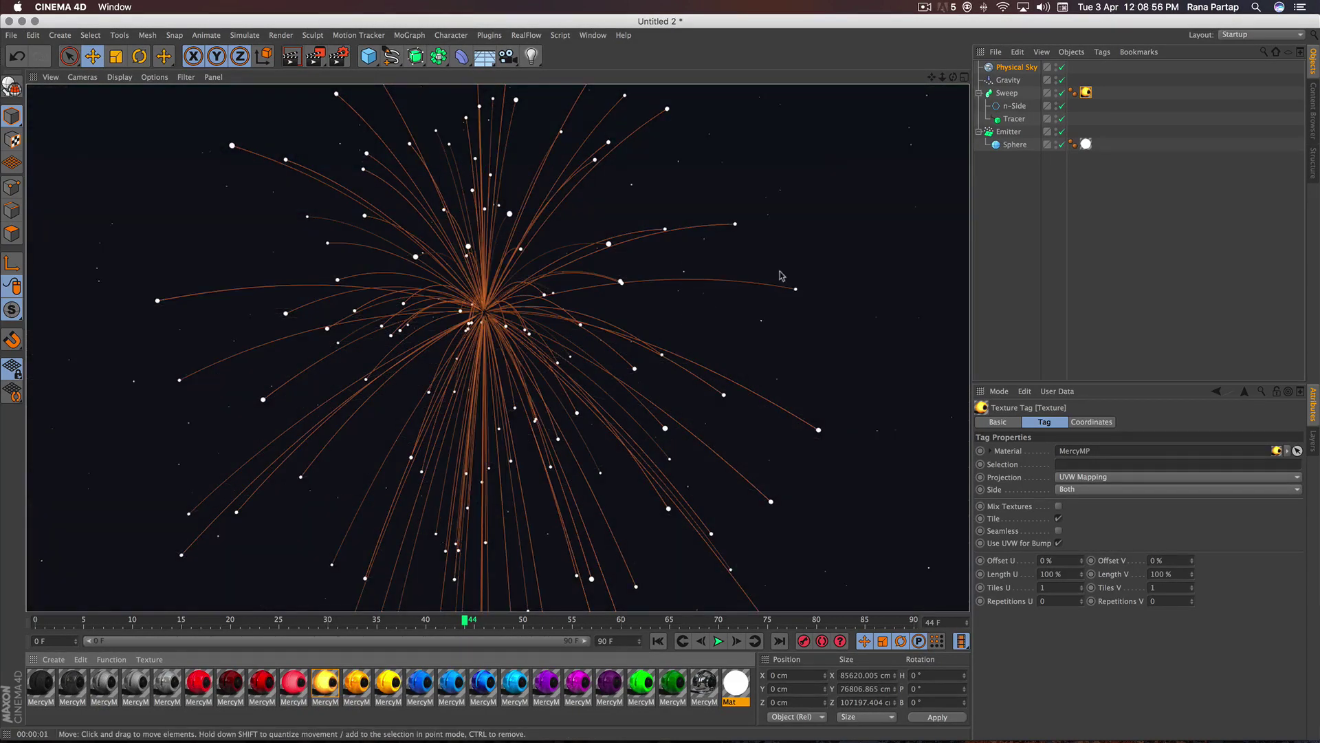
{"action": "left_click", "coordinate": [1009, 94]}
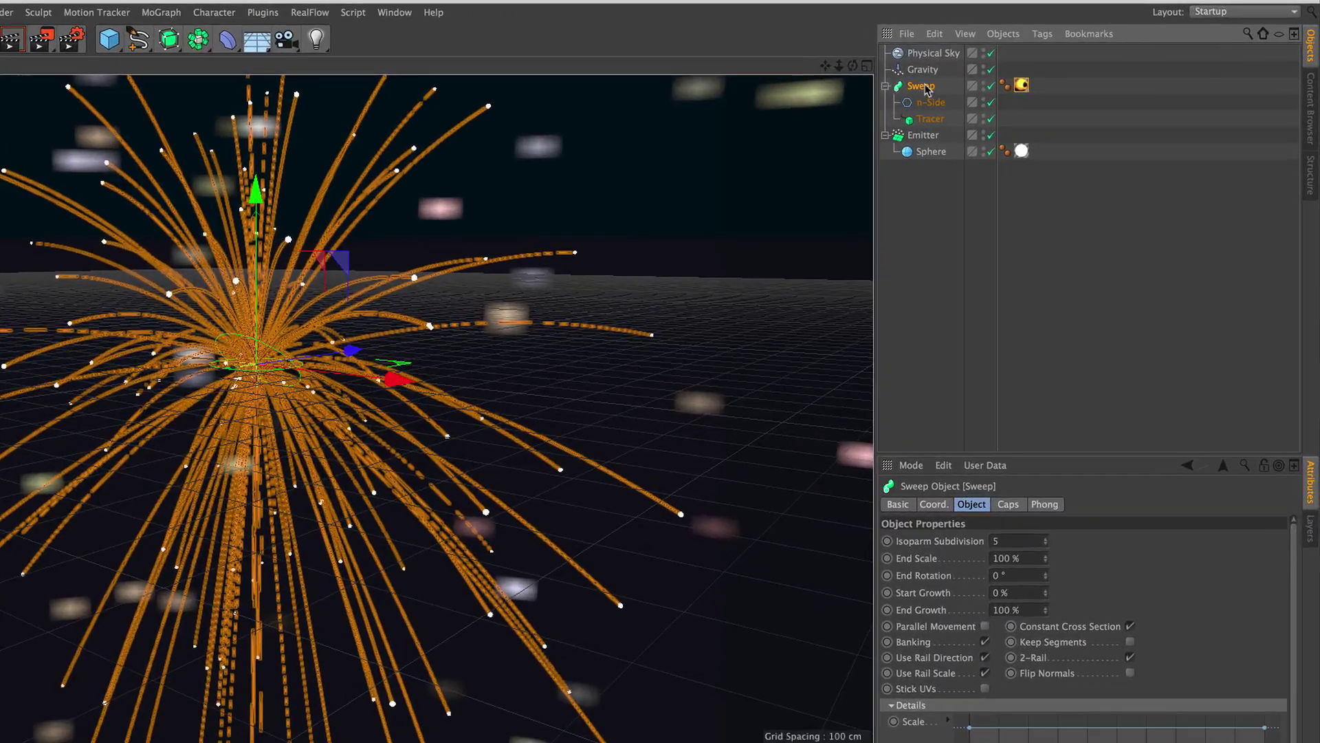
- Limit the Tracer to From End with an Amount of 12 points
{"action": "left_click", "coordinate": [912, 122]}
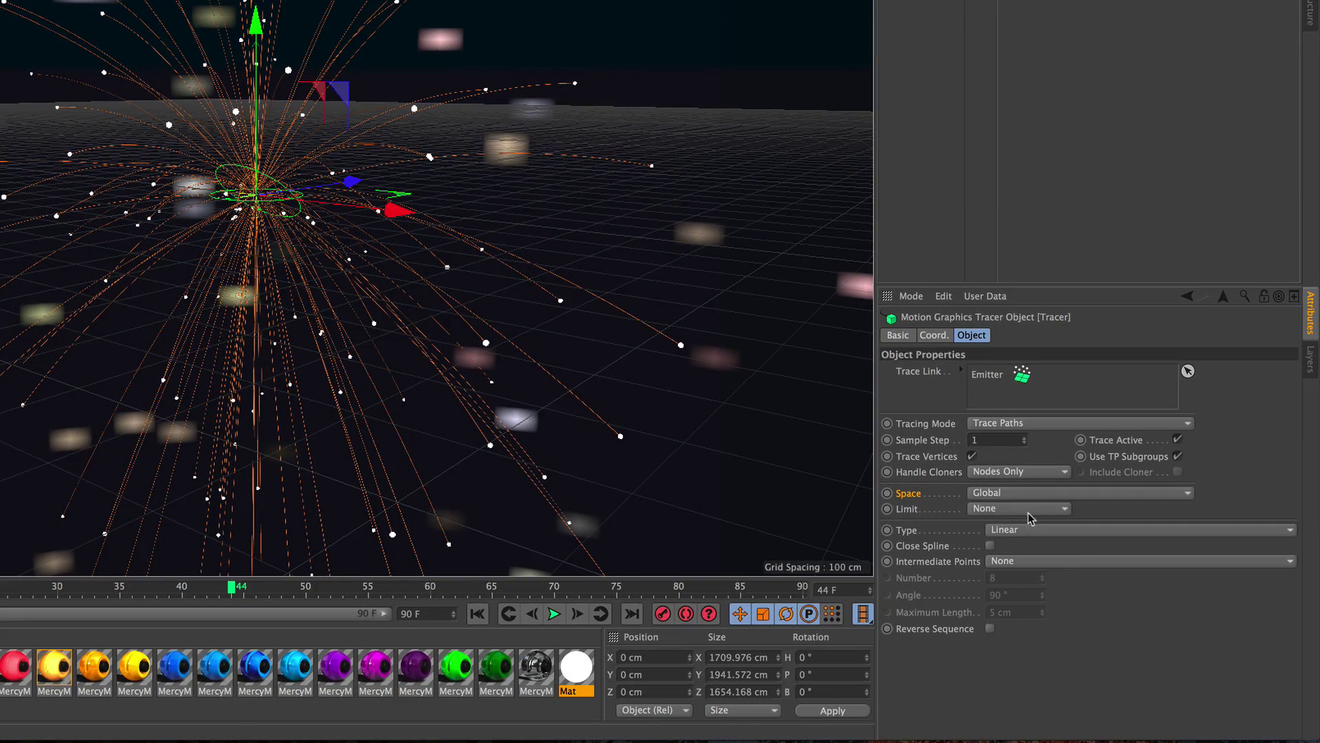
{"action": "left_click", "coordinate": [1031, 511]}
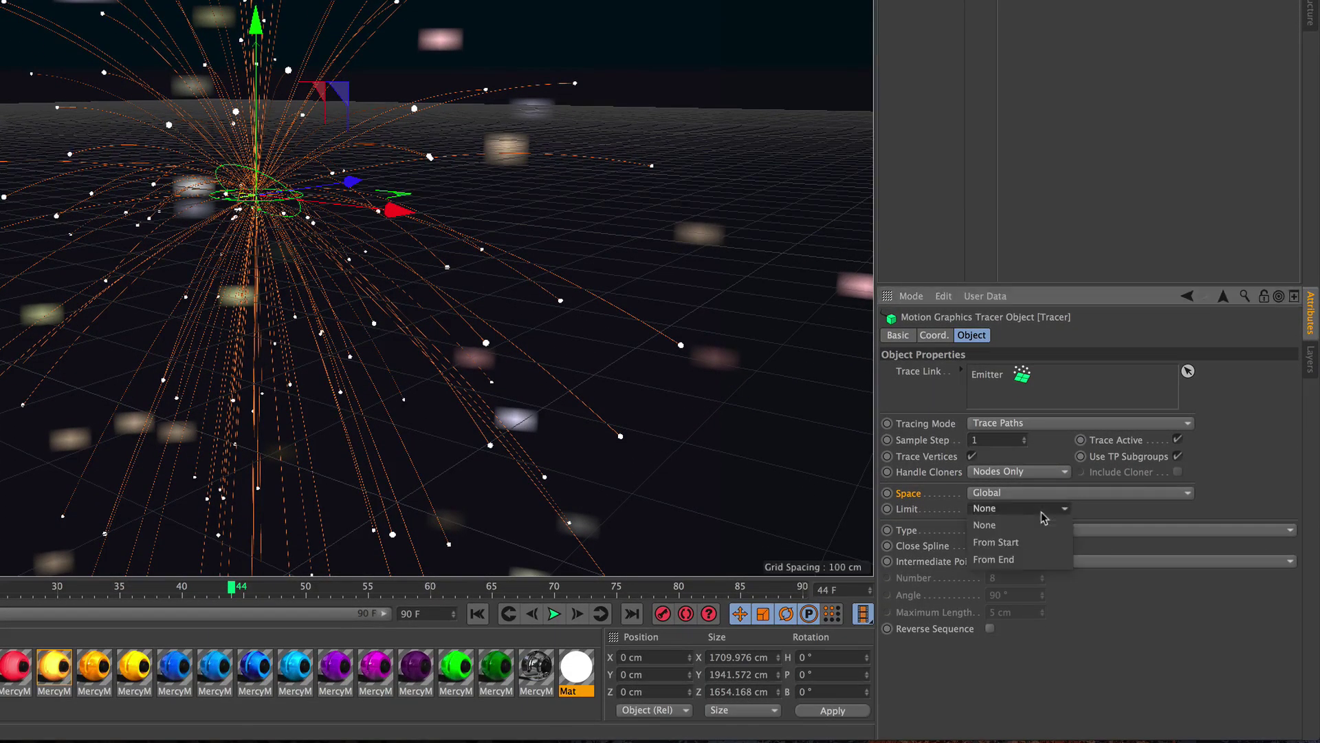
{"action": "left_click", "coordinate": [1021, 559]}
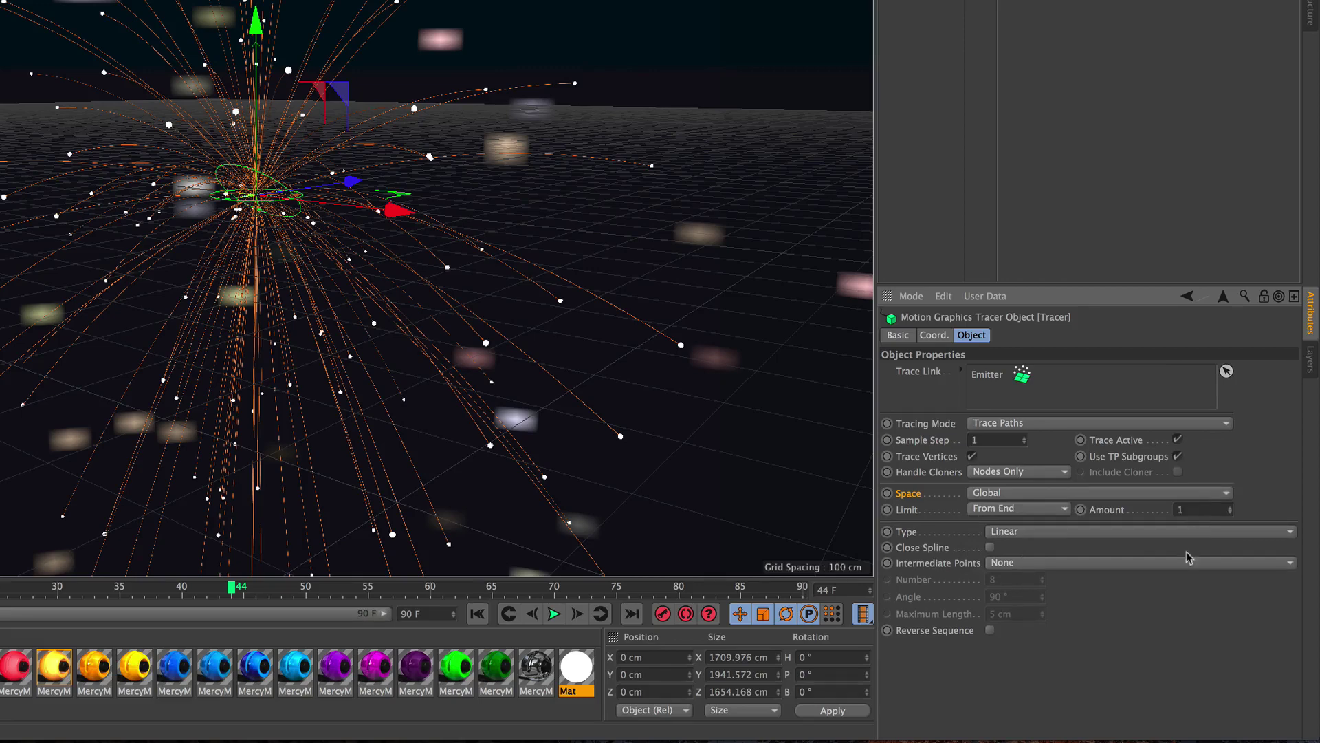
{"action": "type", "text": "12"}
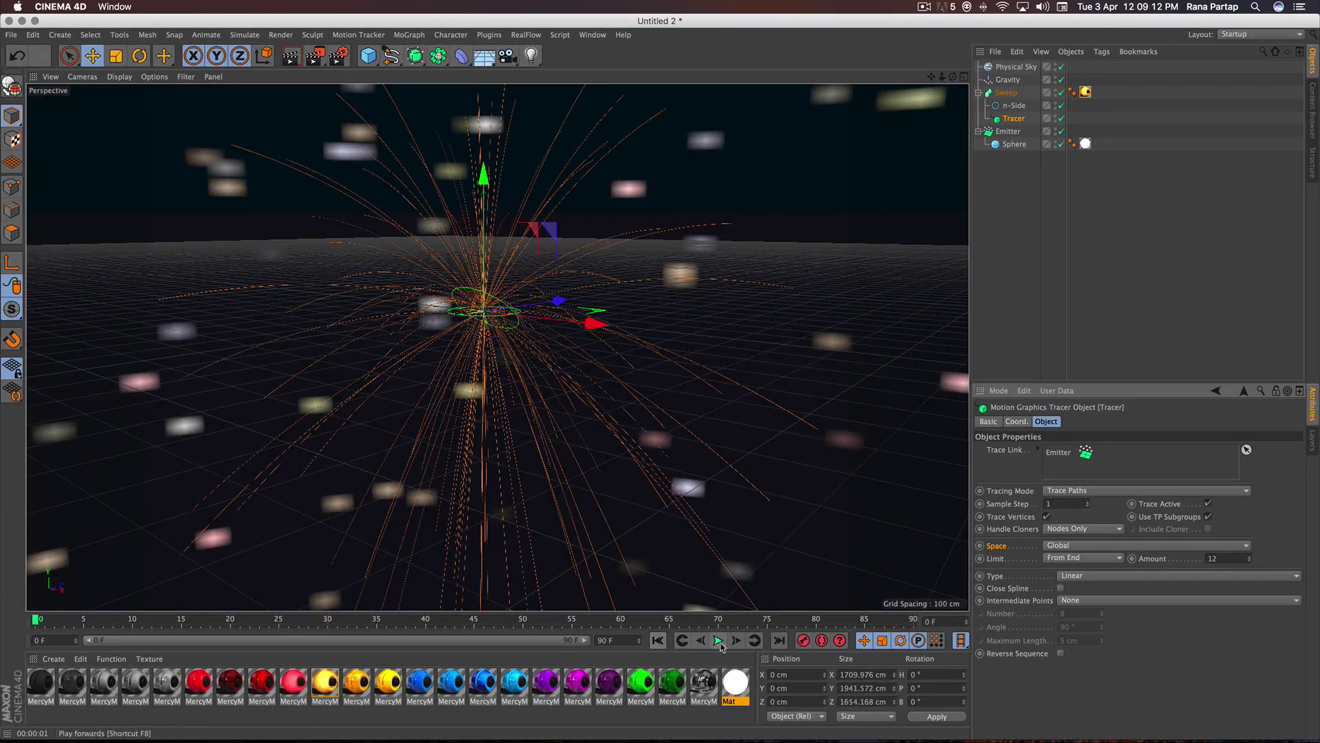
- Play to frame 31 and render a preview of the shortened trails
{"action": "left_click", "coordinate": [718, 642]}
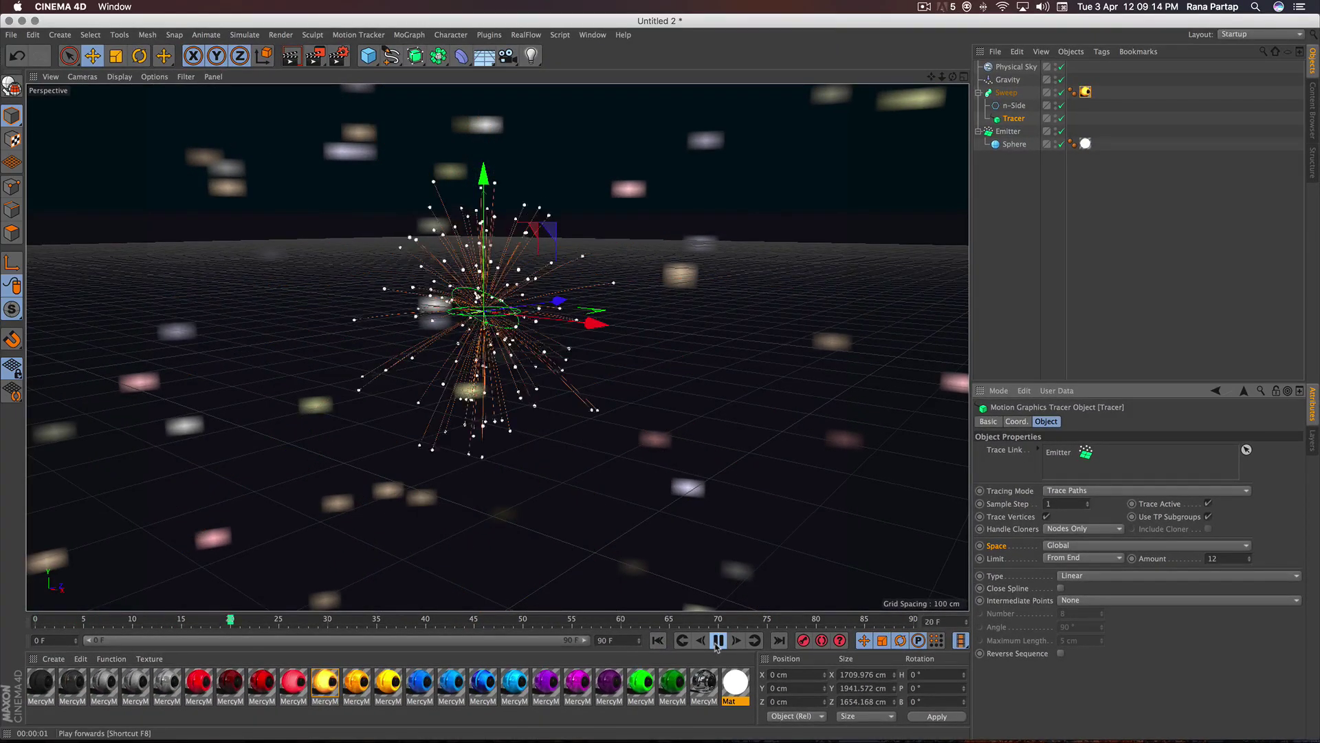
{"action": "left_click", "coordinate": [717, 641]}
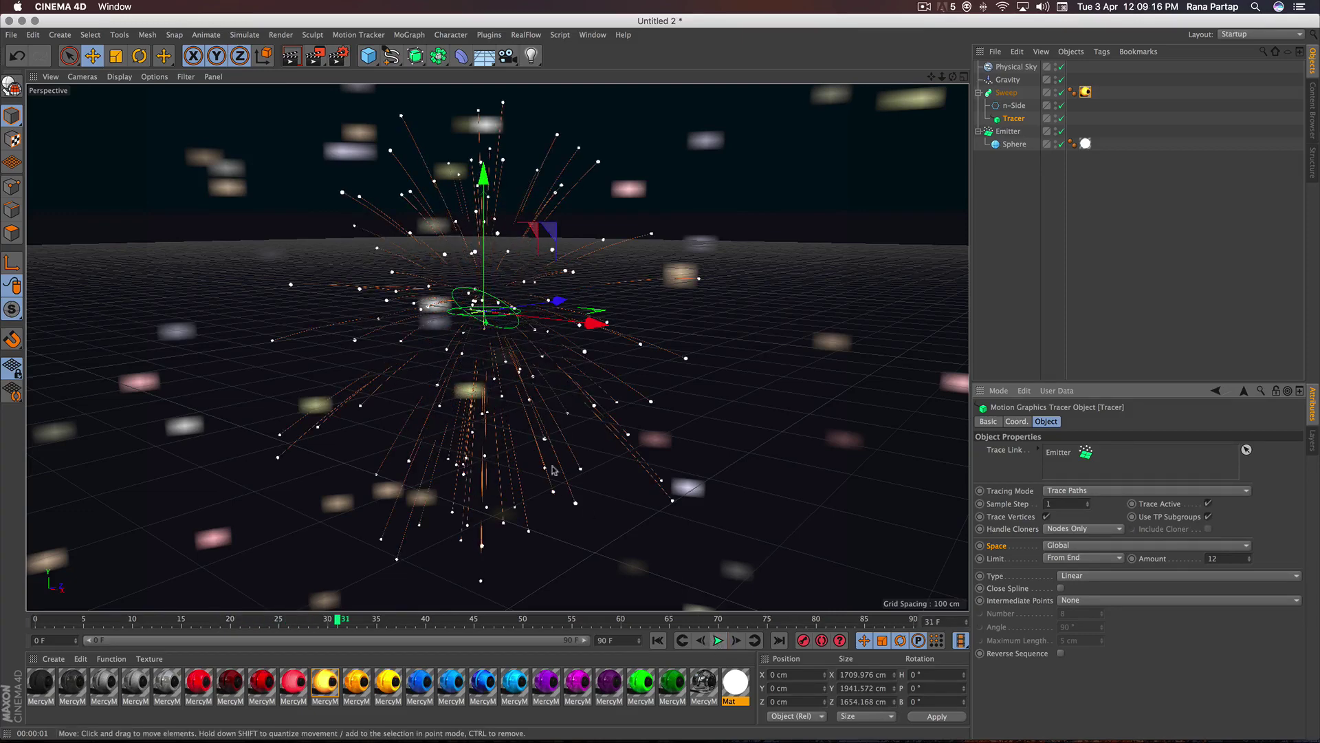
{"action": "left_click", "coordinate": [291, 55]}
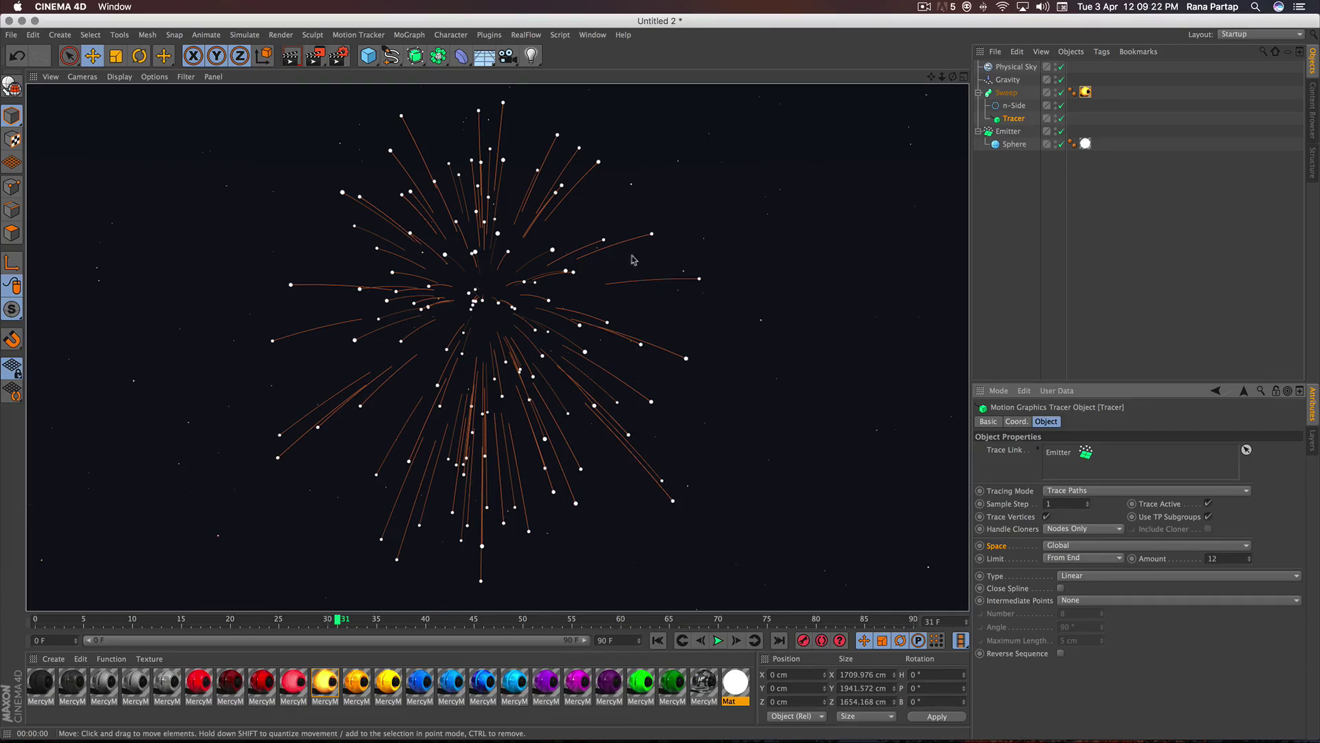
{"action": "left_click", "coordinate": [1006, 93]}
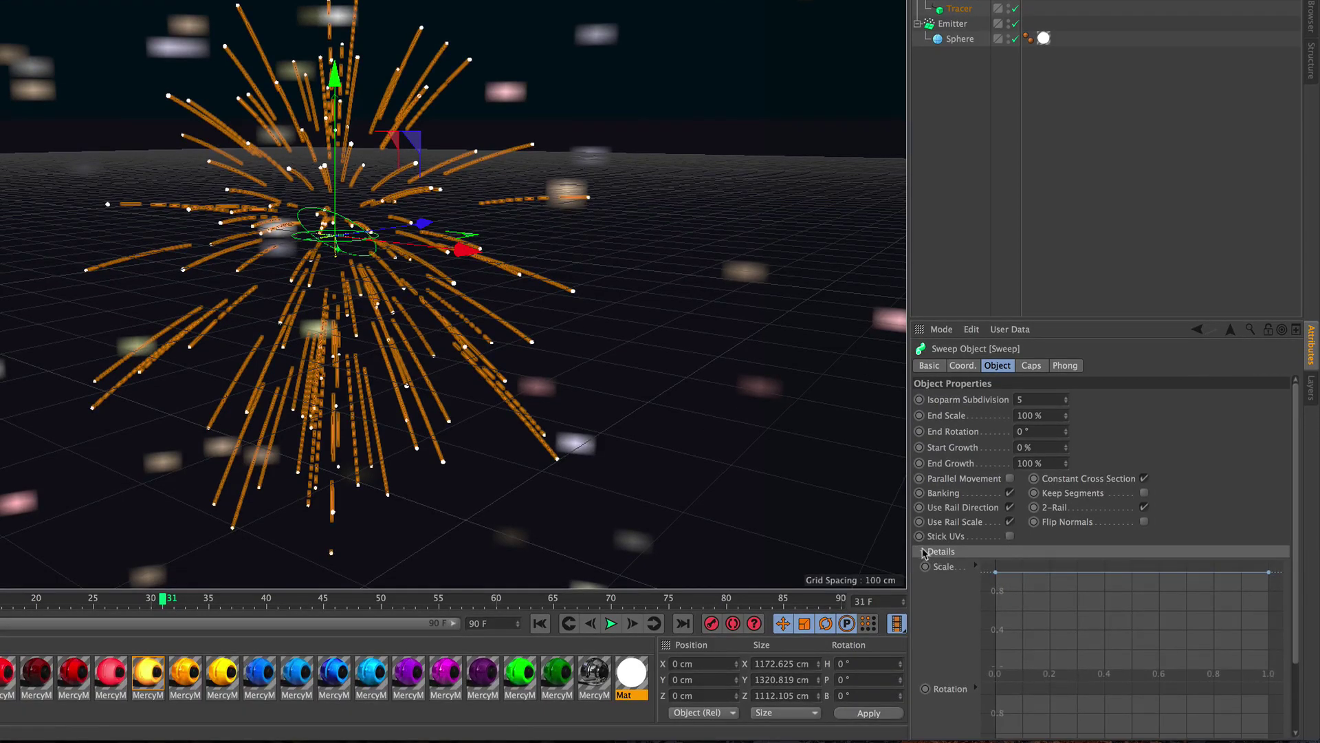
- Shape the Sweep's scale curve to start at 0, peak mid-length and end at 0
{"action": "left_click", "coordinate": [924, 551]}
{"action": "left_click", "coordinate": [925, 552]}
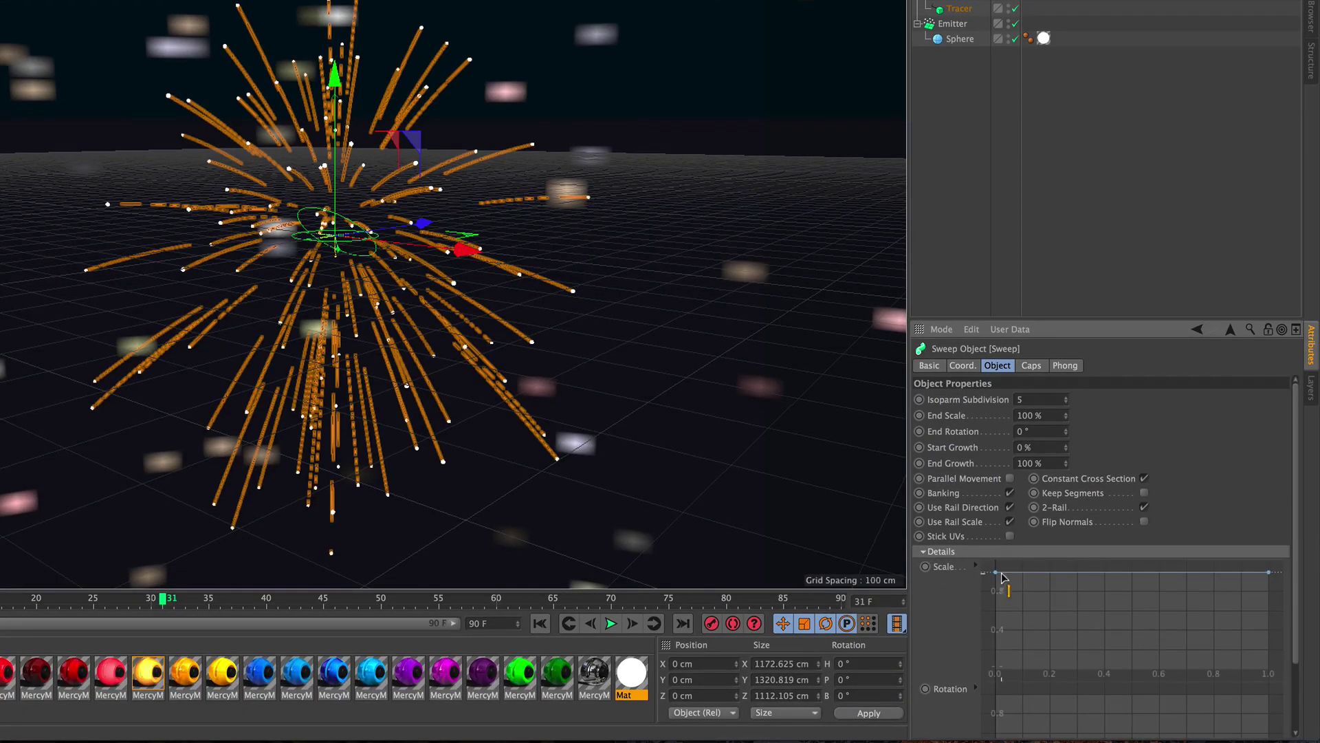
{"action": "left_click_drag", "start_coordinate": [996, 572], "coordinate": [987, 667]}
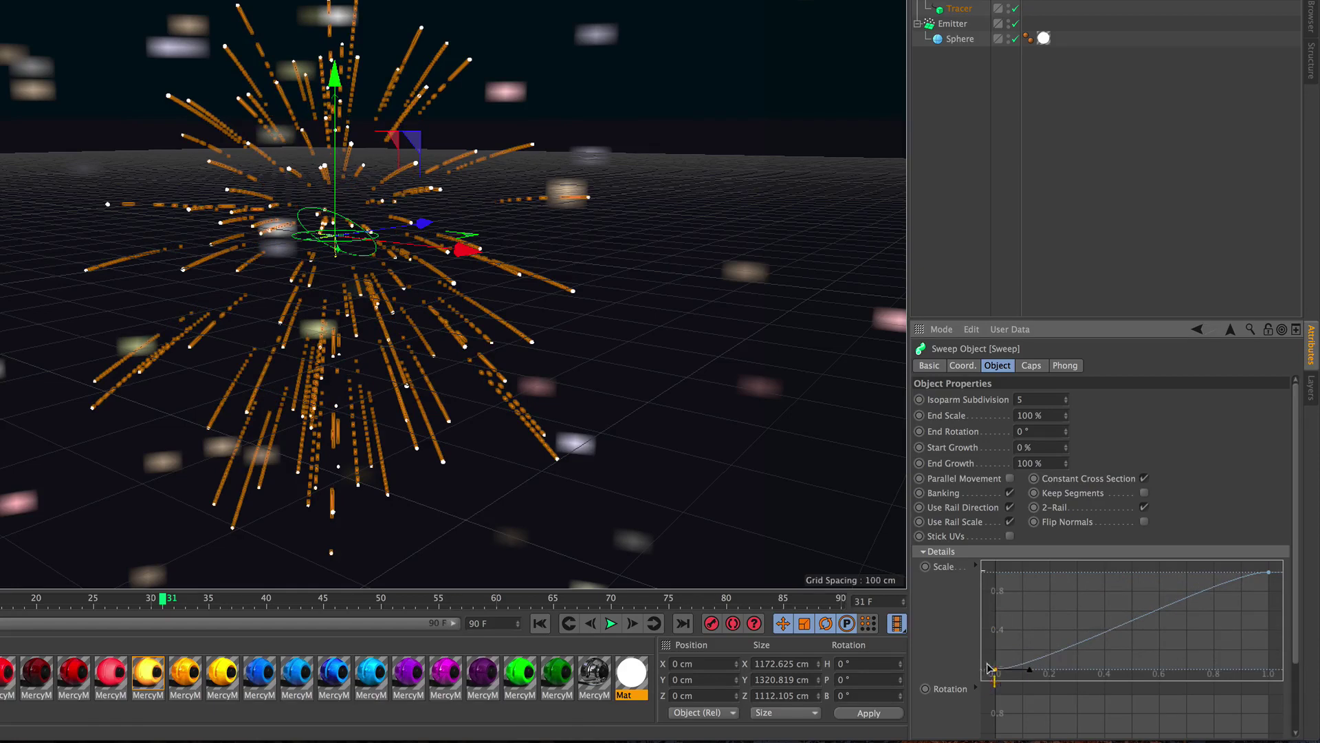
{"action": "left_click", "coordinate": [1162, 610], "text": "ctrl"}
{"action": "left_click_drag", "start_coordinate": [1270, 572], "coordinate": [1268, 669]}
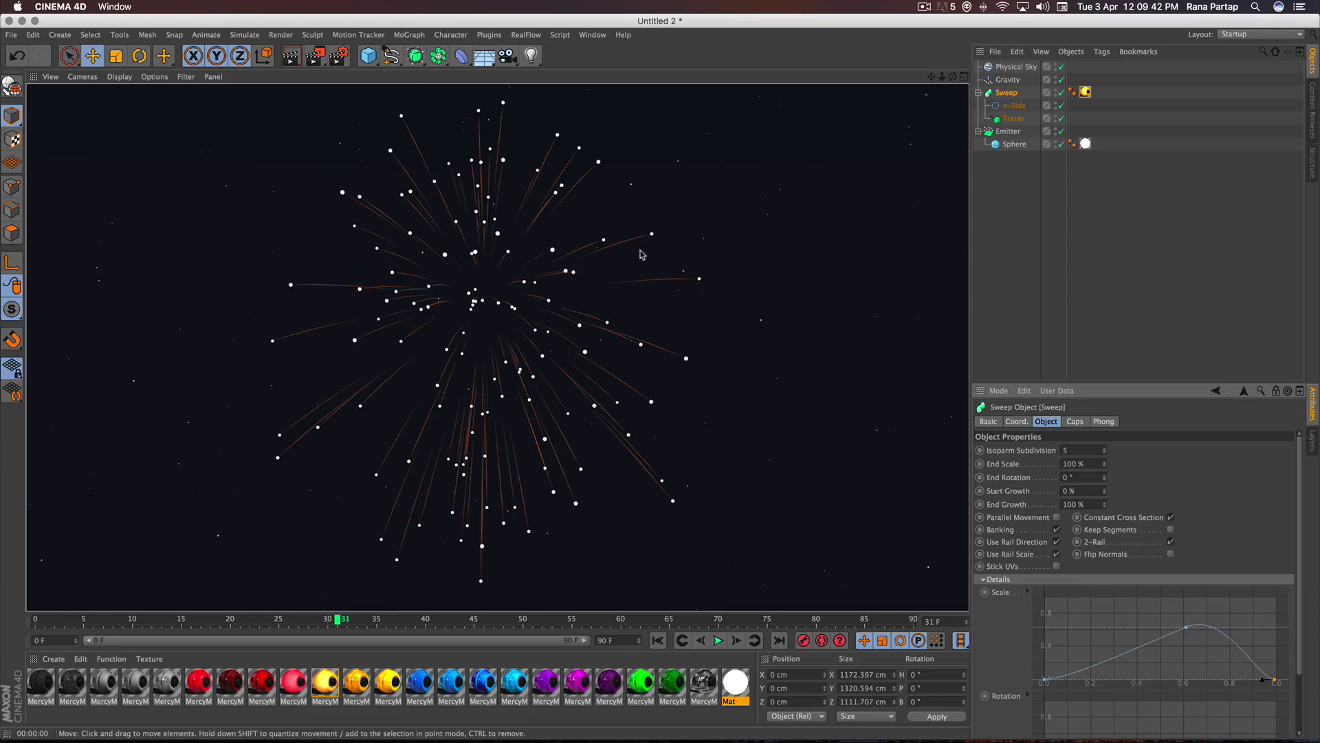
- Render a preview of the tapered trails at frame 42, then select the Emitter
{"action": "key", "text": "ctrl+r"}
{"action": "left_click", "coordinate": [718, 640]}
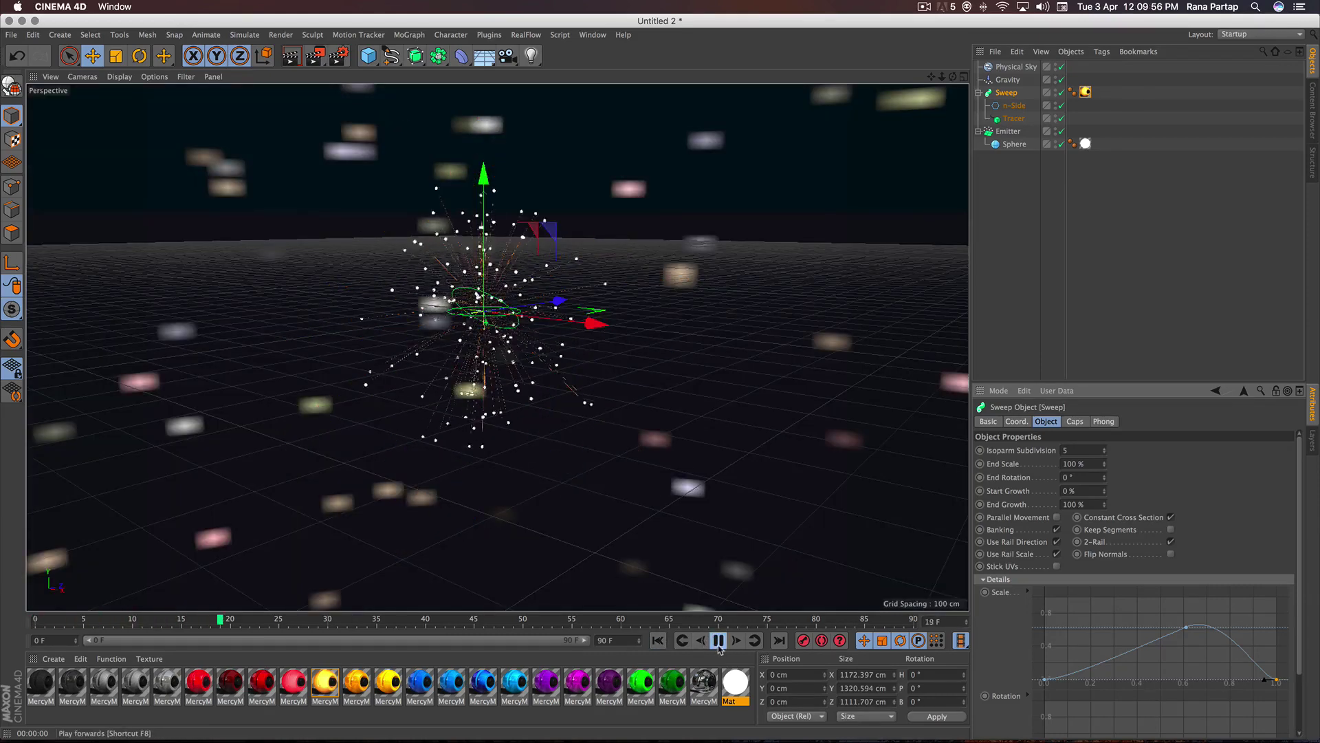
{"action": "left_click", "coordinate": [719, 644]}
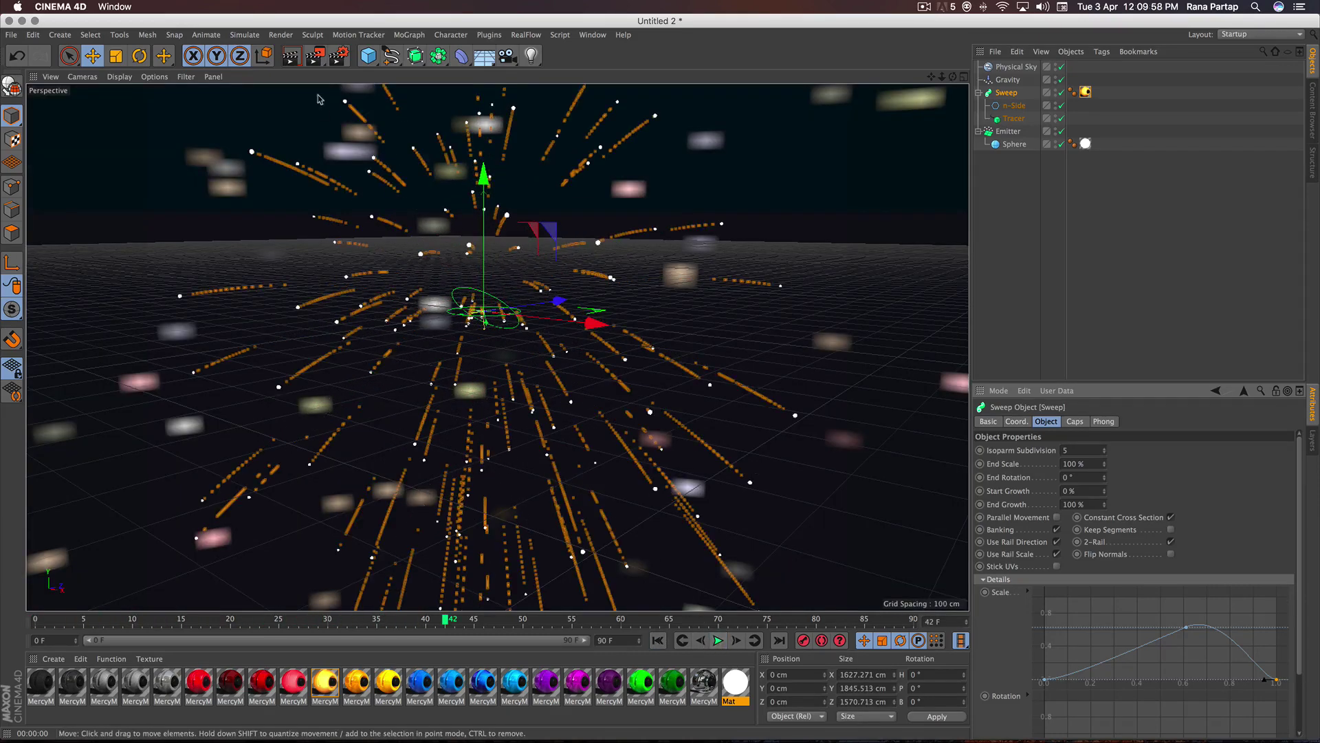
{"action": "left_click", "coordinate": [291, 56]}
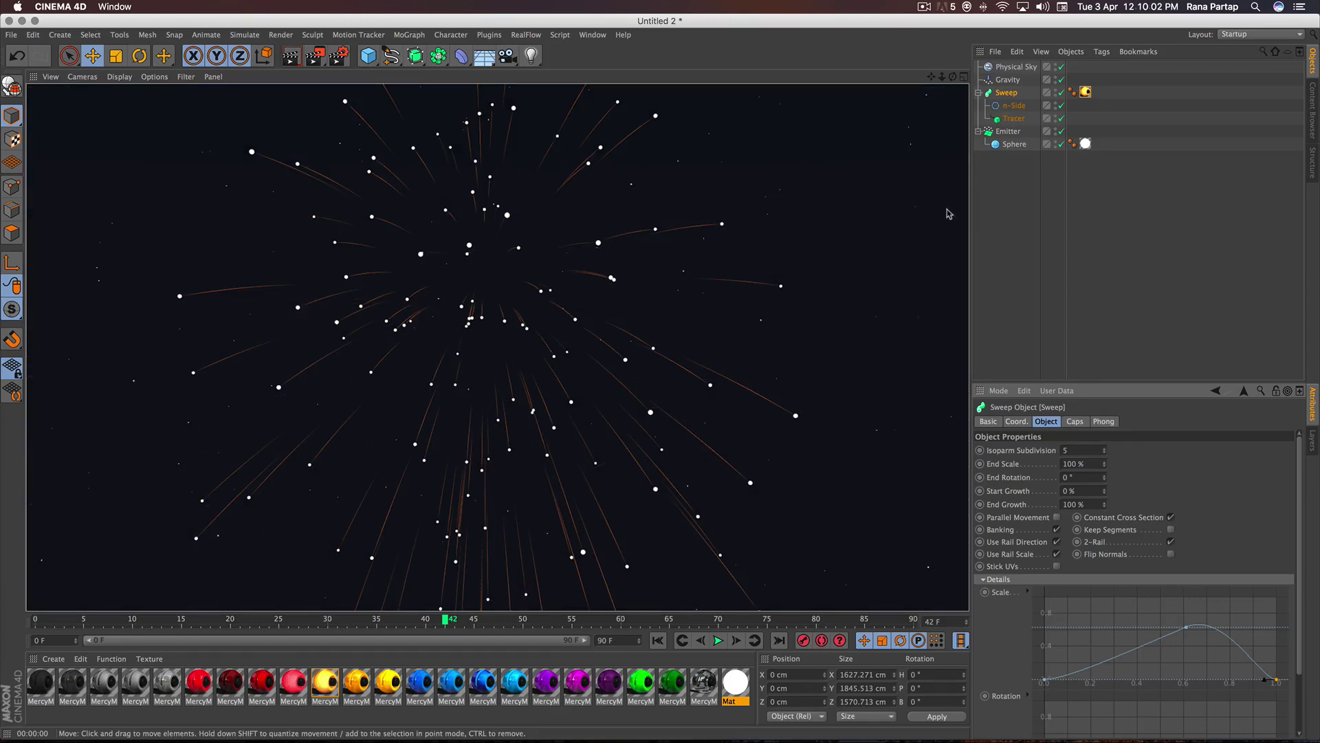
{"action": "left_click", "coordinate": [1008, 130]}
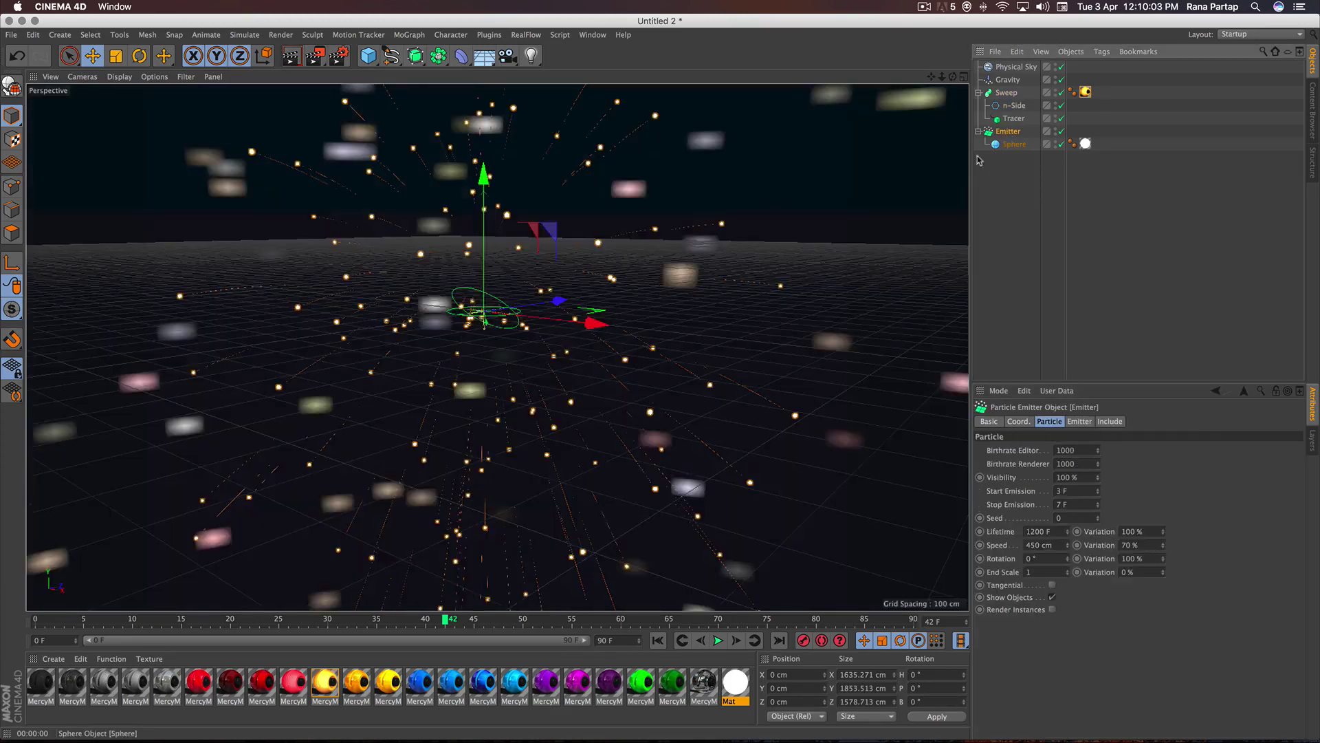
- Raise the Emitter's viewport birthrate to 2000 and preview the burst at frame 39
{"action": "left_click", "coordinate": [1058, 450]}
{"action": "type", "text": "2000"}
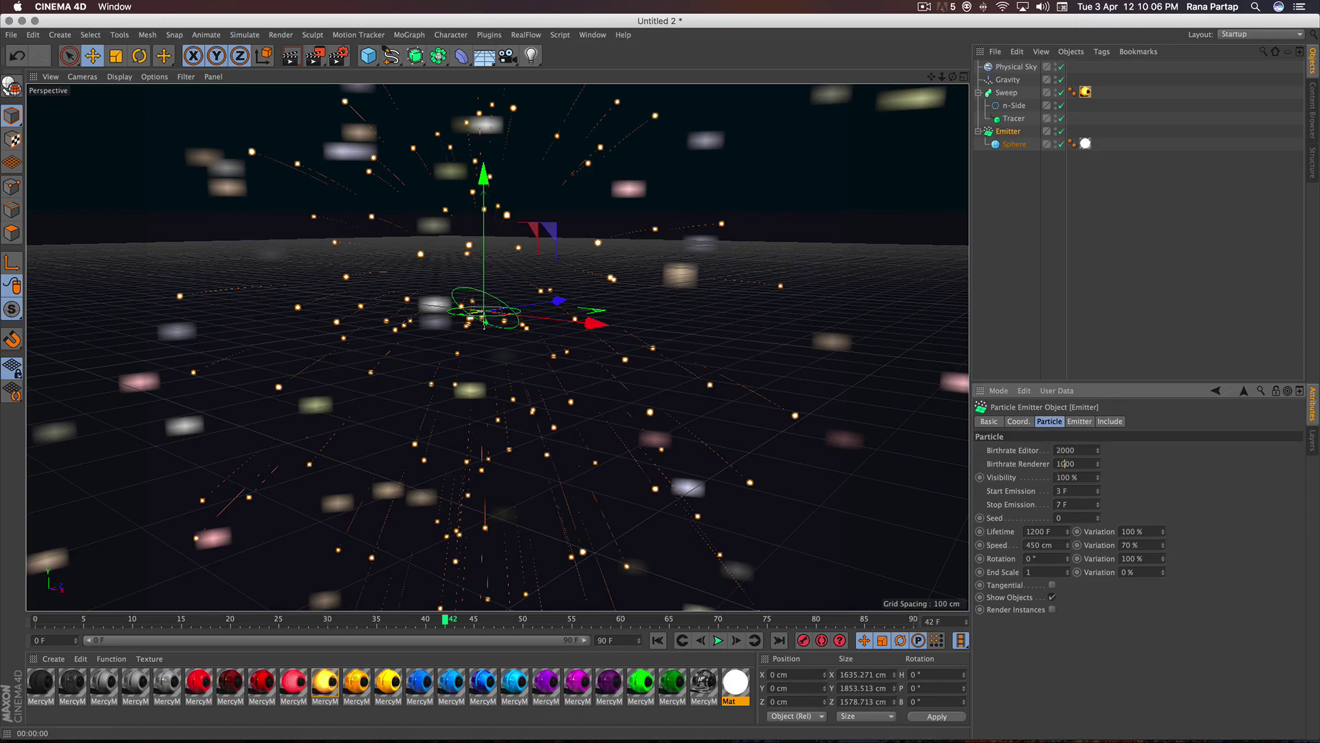
{"action": "left_click", "coordinate": [1064, 464]}
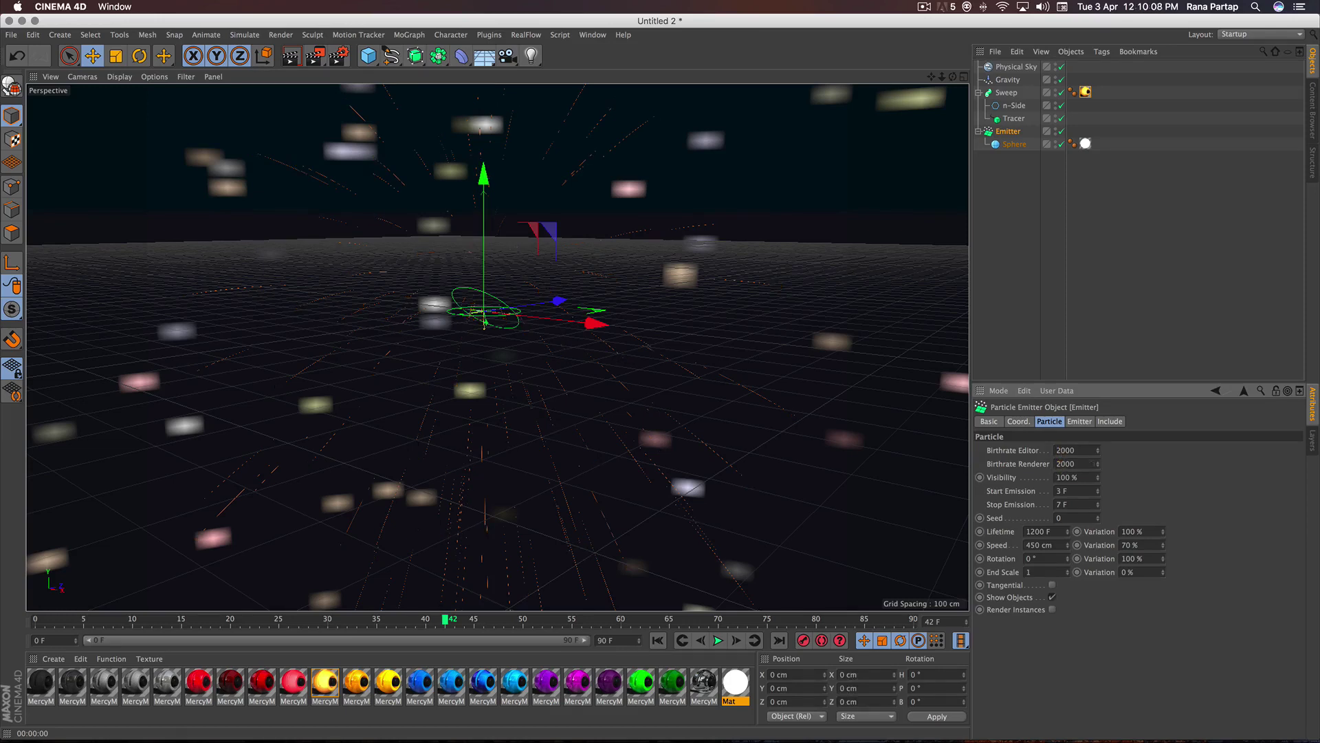
{"action": "left_click", "coordinate": [658, 640]}
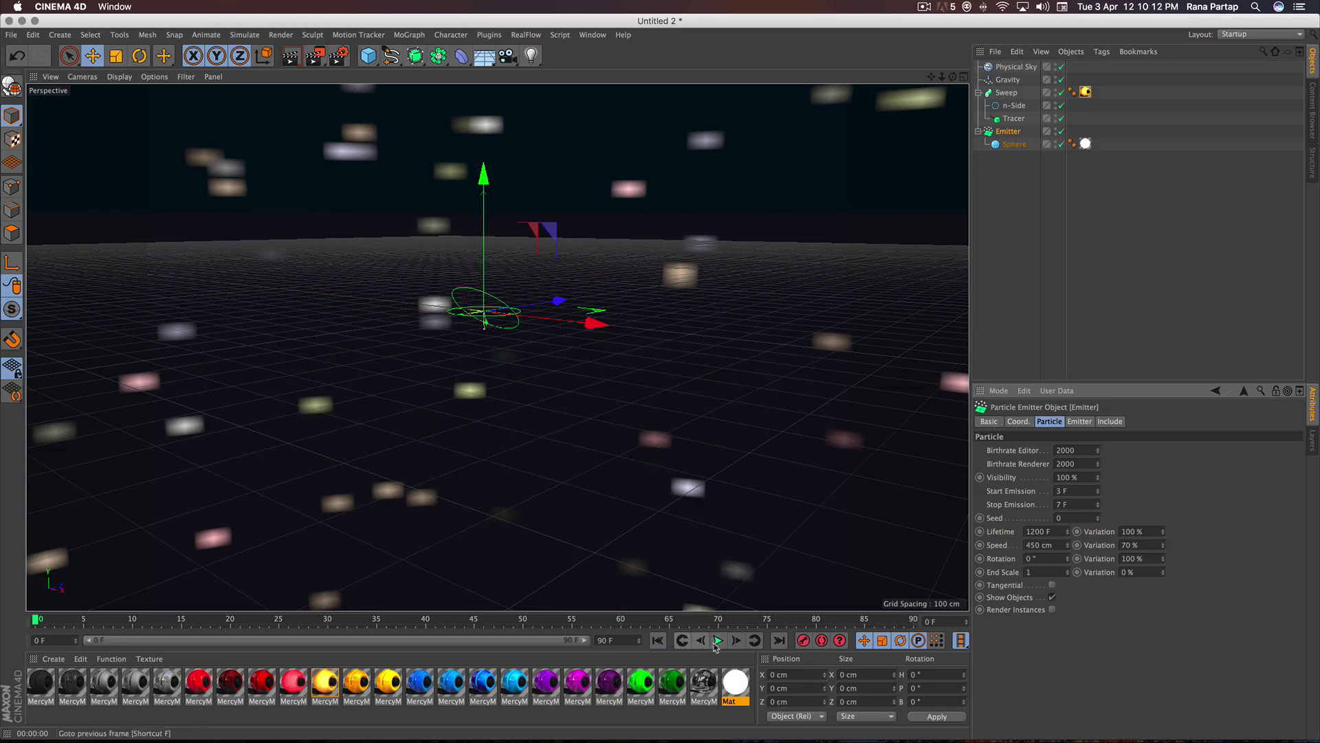
{"action": "left_click", "coordinate": [718, 640]}
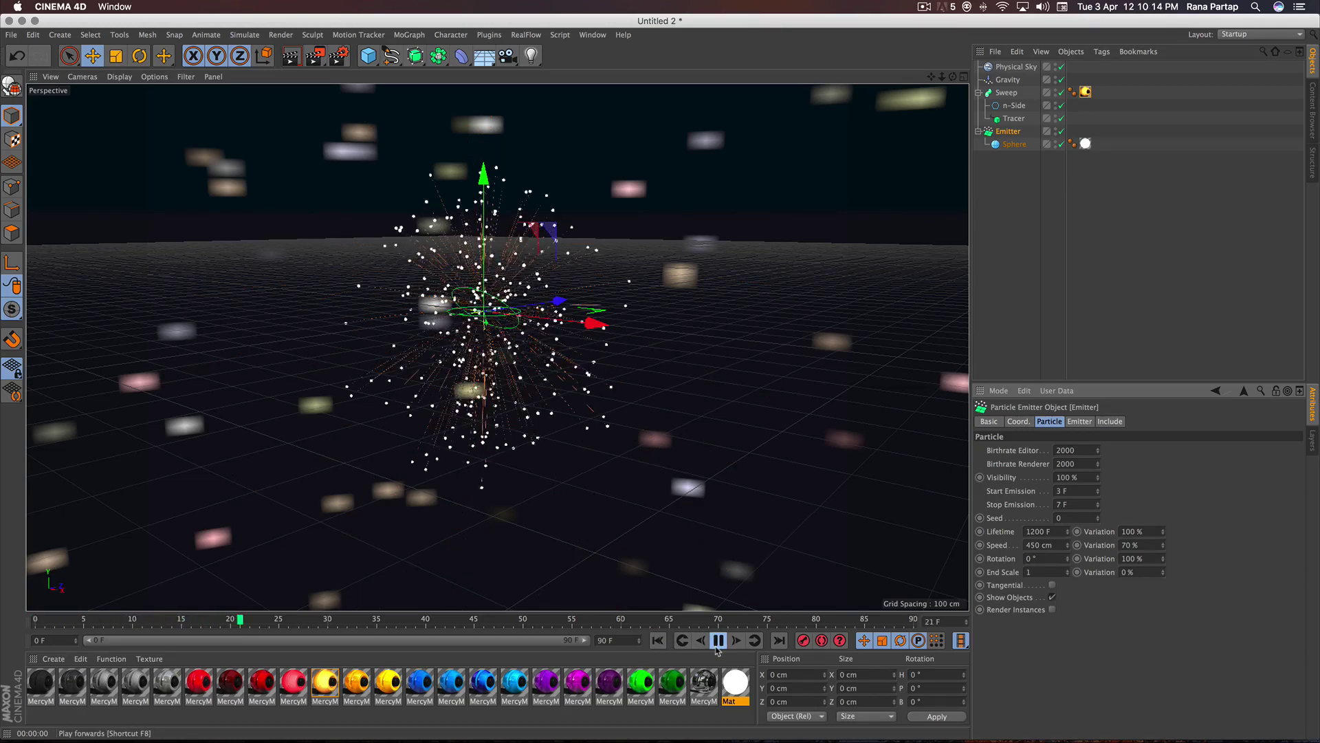
{"action": "left_click", "coordinate": [718, 640]}
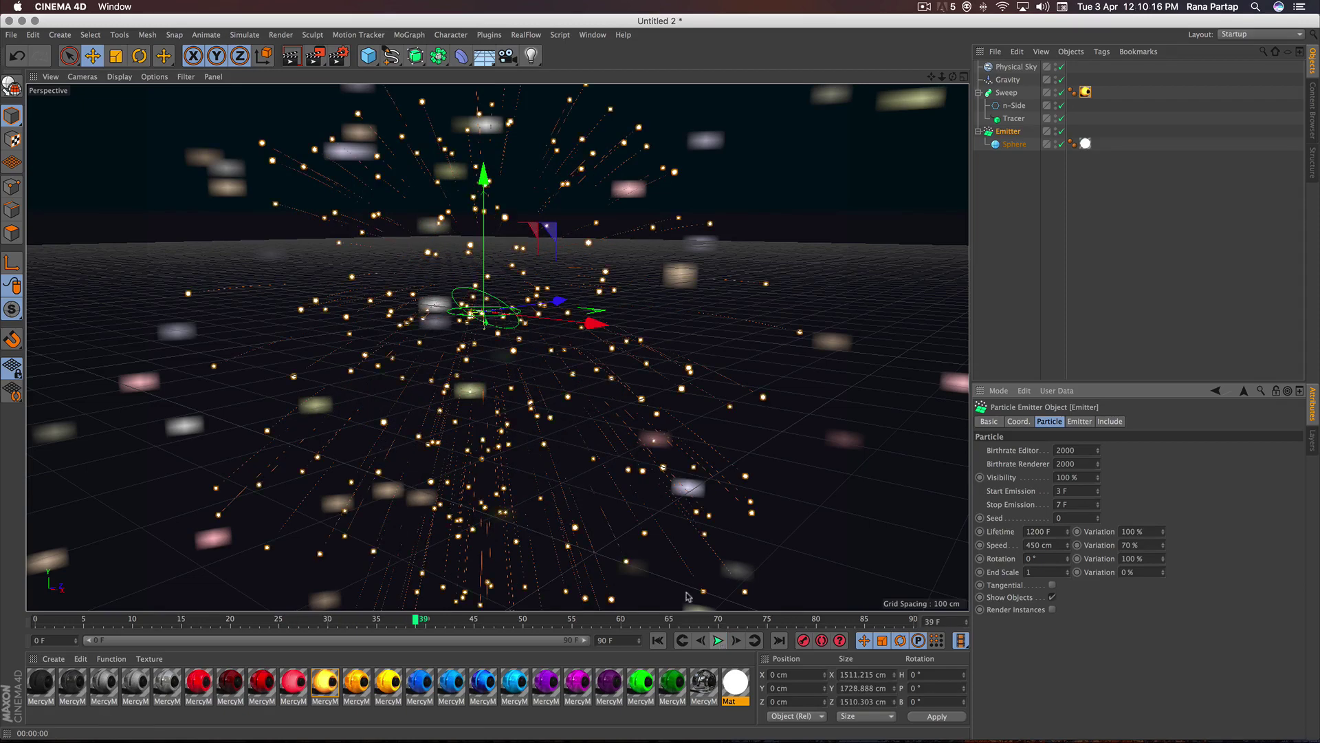
{"action": "left_click", "coordinate": [292, 56]}
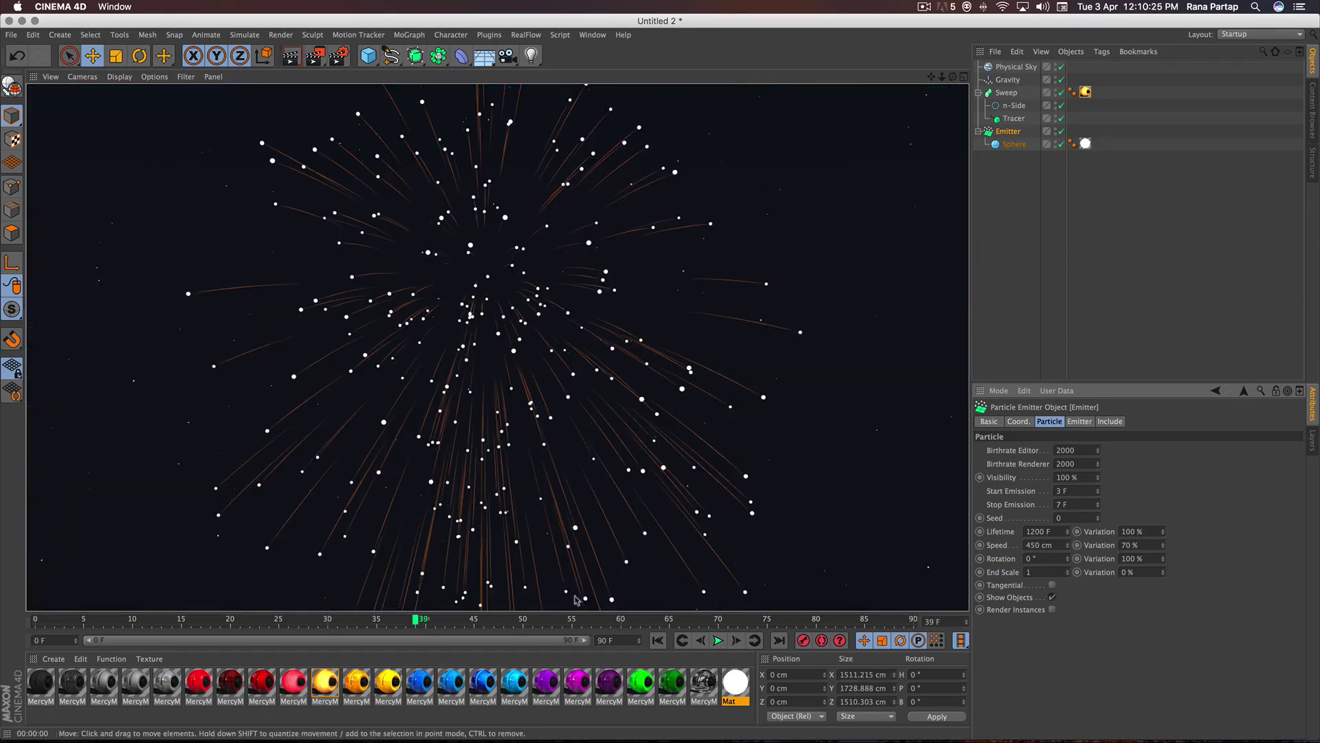
- Replay the animation from the start and render a preview of frame 81
{"action": "left_click", "coordinate": [658, 640]}
{"action": "left_click", "coordinate": [718, 640]}
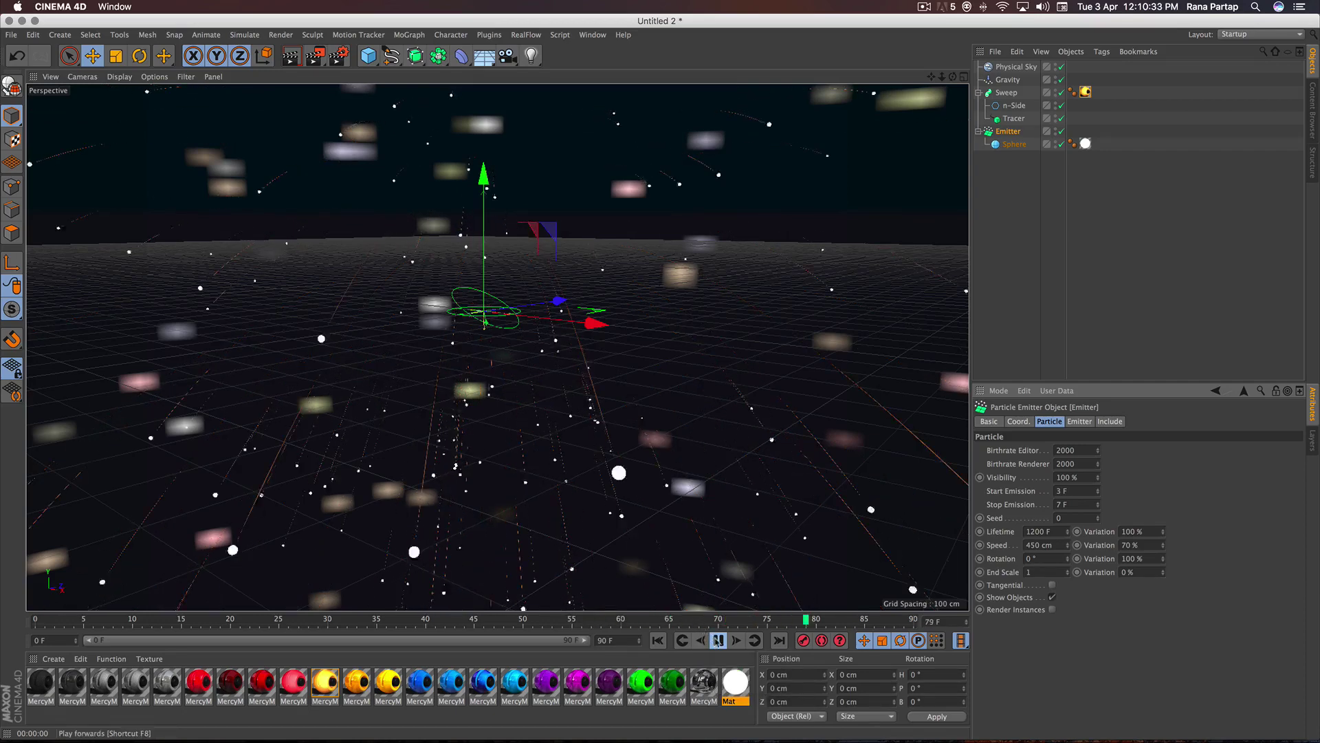
{"action": "left_click", "coordinate": [717, 640]}
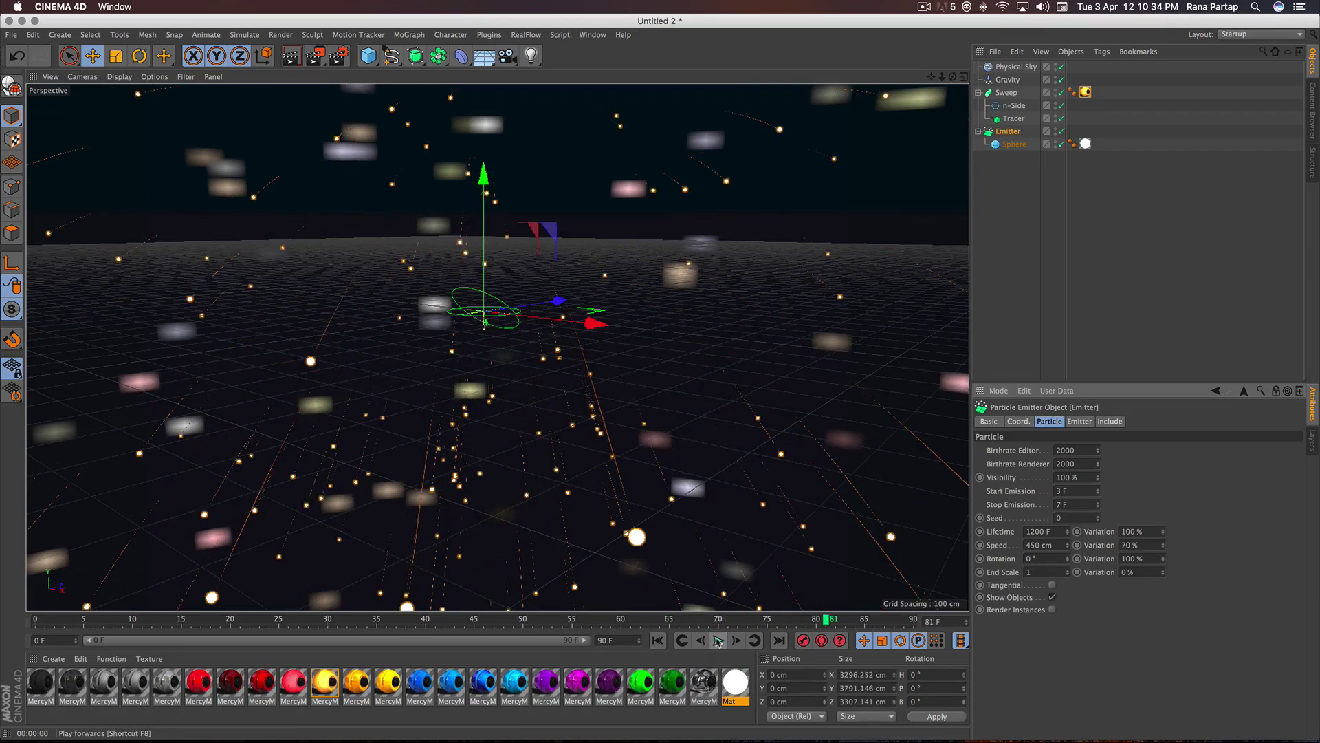
{"action": "left_click", "coordinate": [292, 60]}
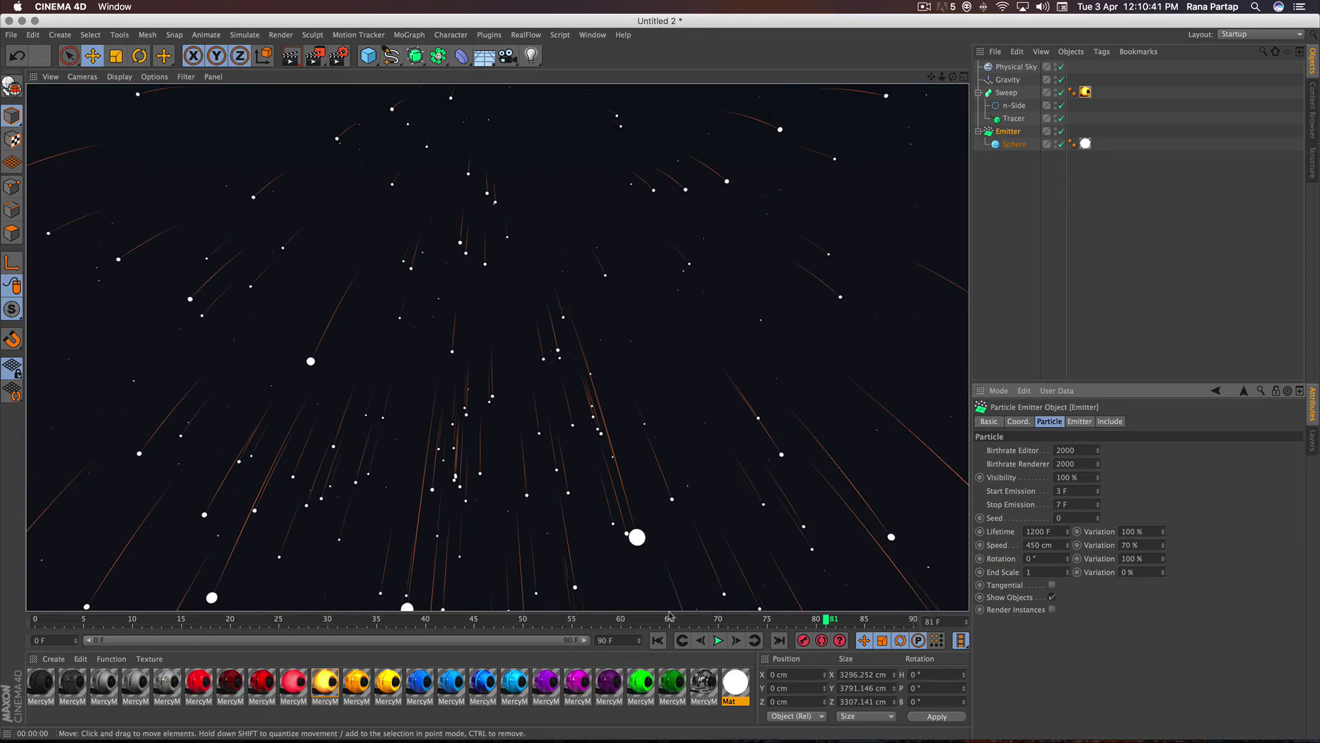
- Replay from the start, preview frame 16, then render the burst again
{"action": "left_click", "coordinate": [658, 640]}
{"action": "left_click", "coordinate": [718, 642]}
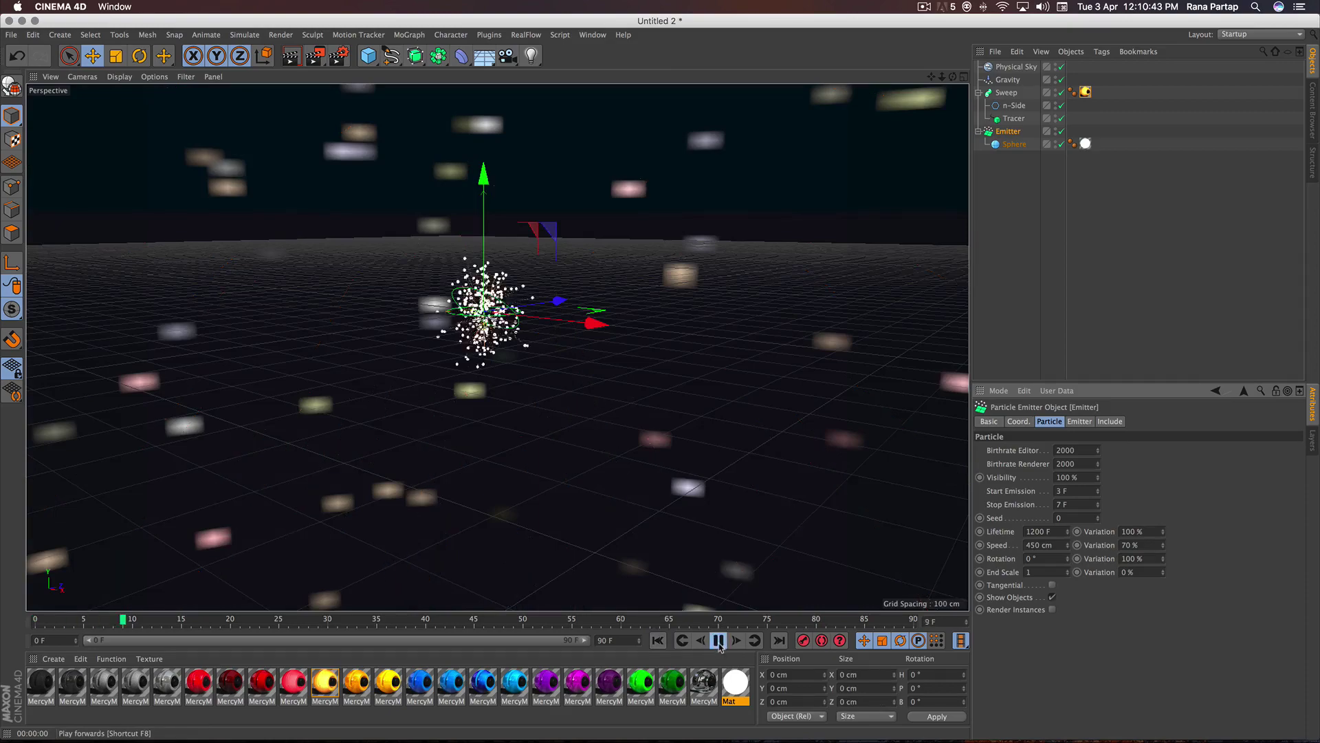
{"action": "left_click", "coordinate": [718, 641]}
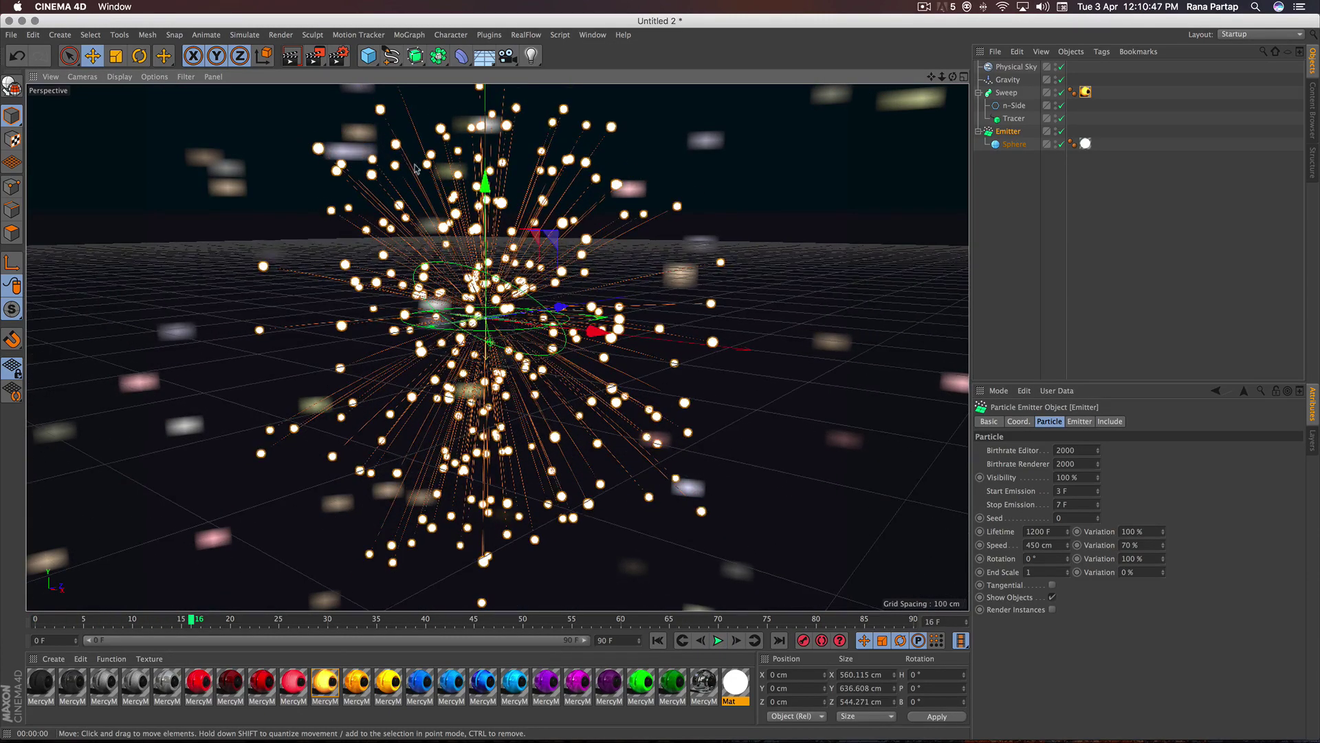
{"action": "left_click", "coordinate": [292, 55]}
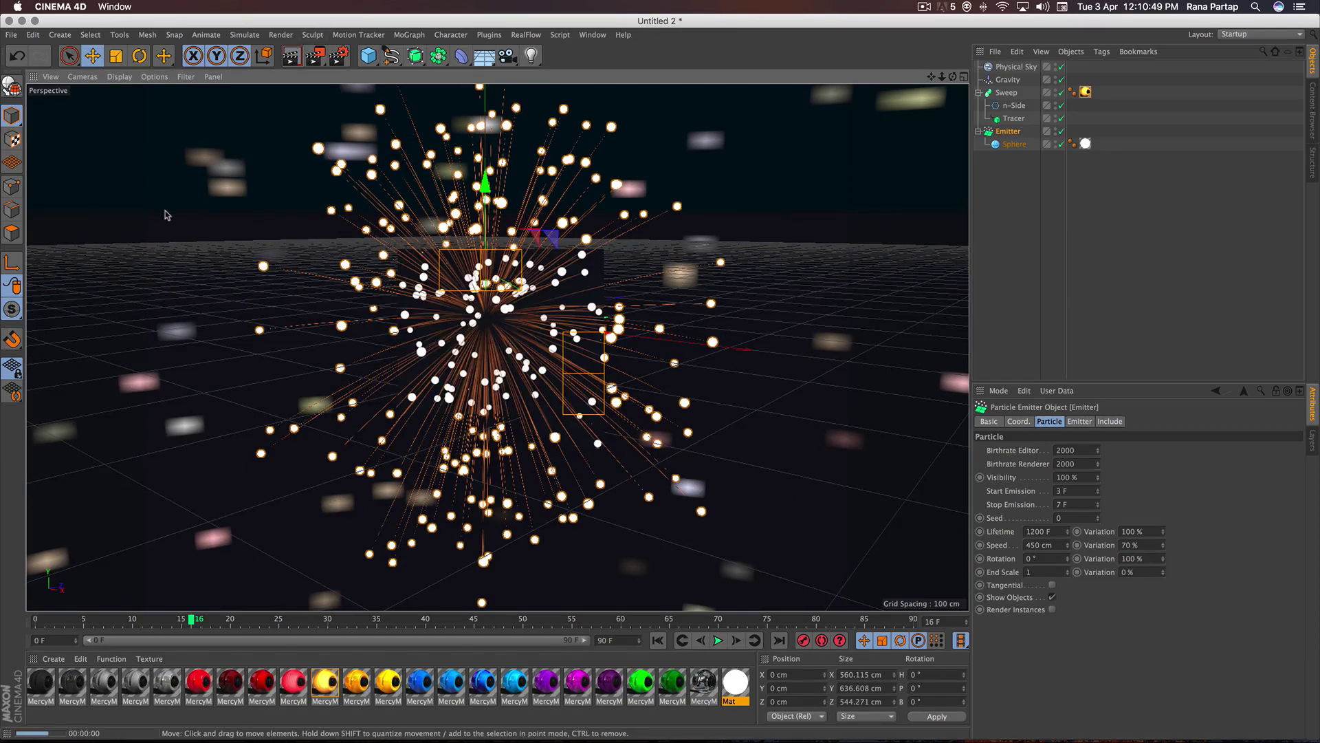
{"action": "left_click", "coordinate": [718, 642]}
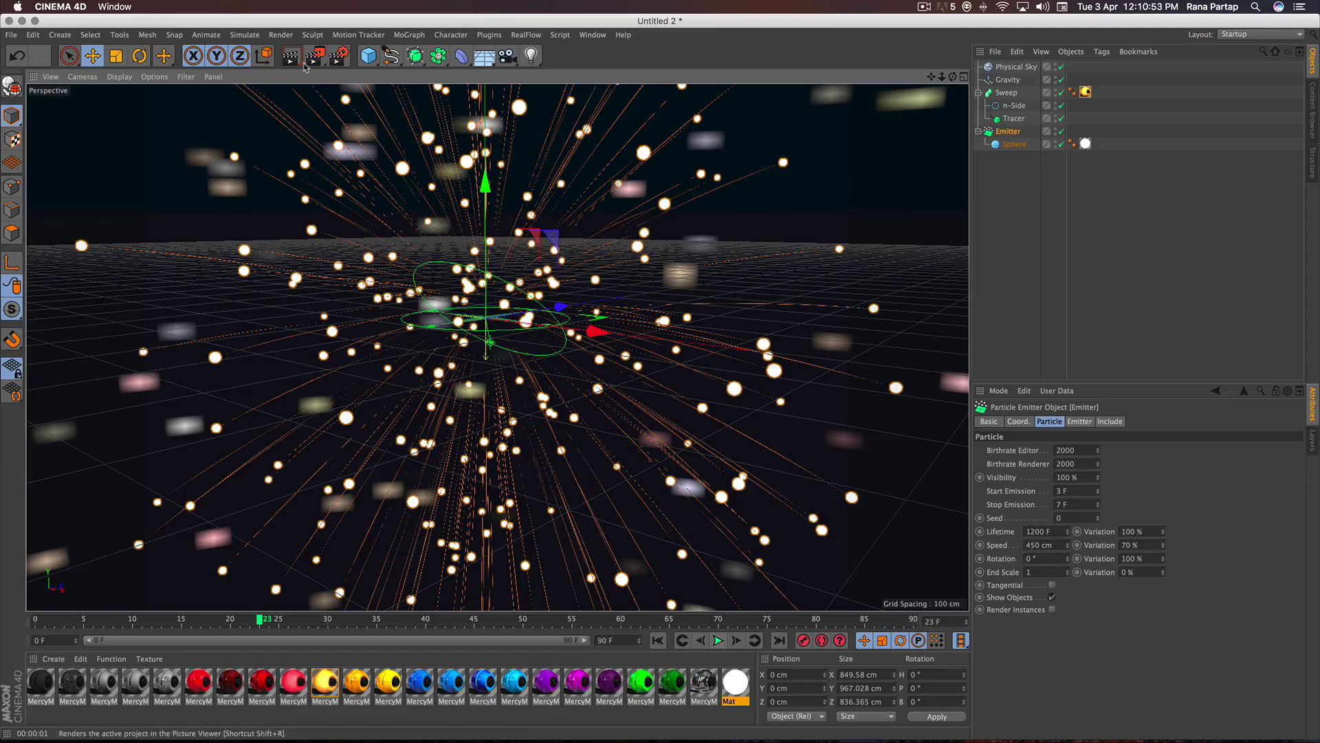
{"action": "key", "text": "ctrl+r"}
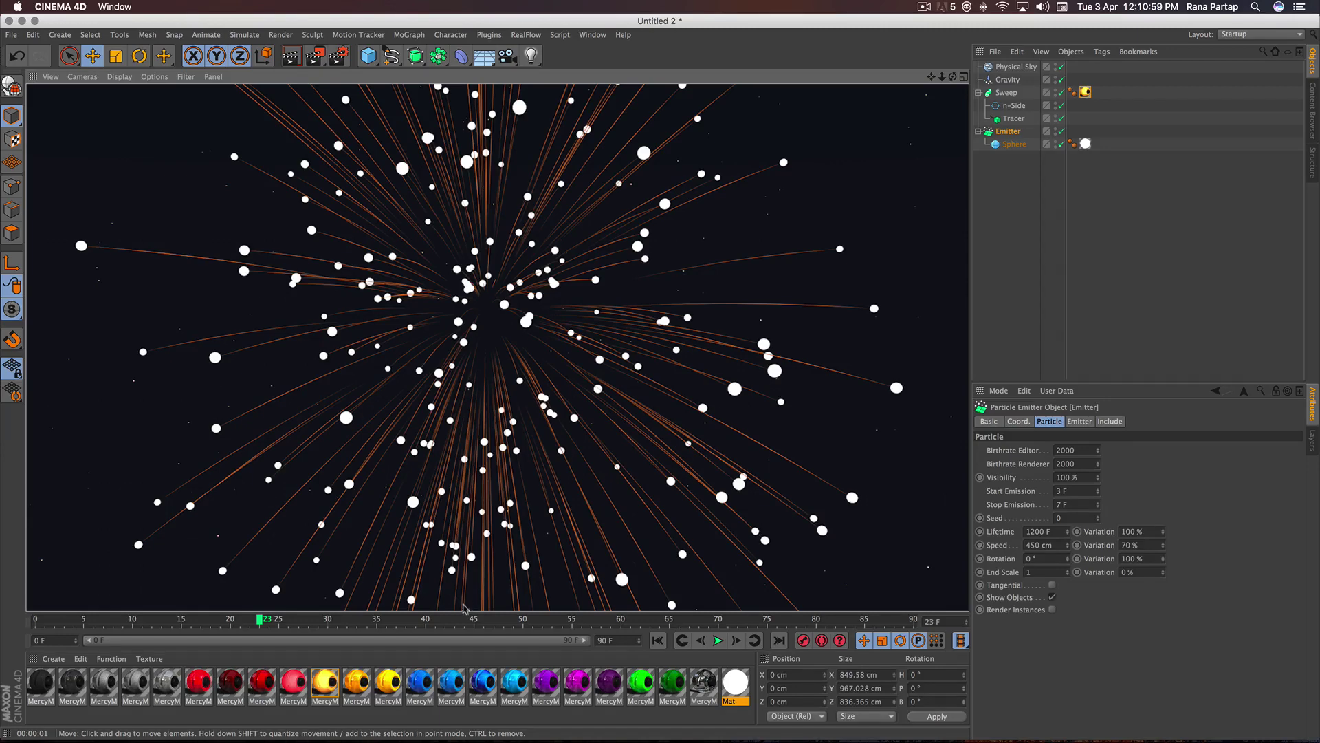
{"action": "double_click", "coordinate": [320, 688]}
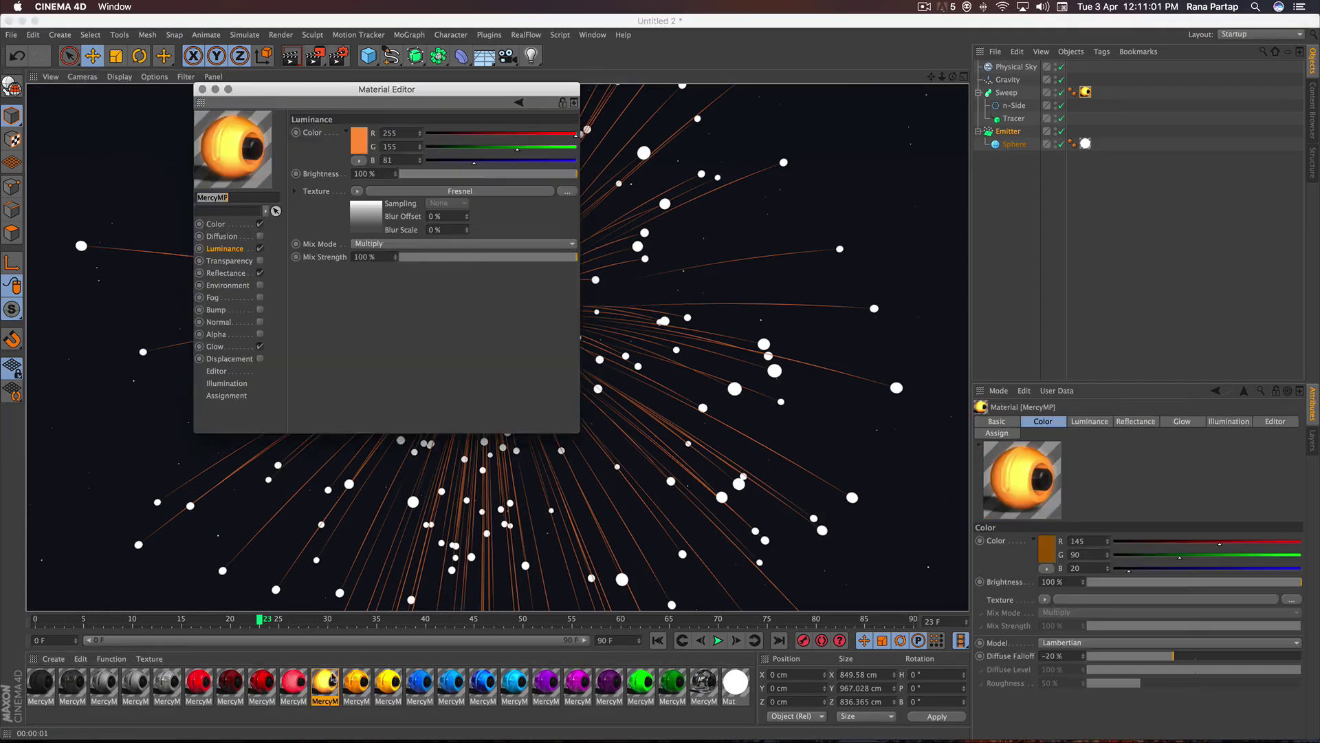
- Set MercyMP's Glow to 30% inner strength, 4 cm radius and 40% outer strength
{"action": "left_click", "coordinate": [222, 348]}
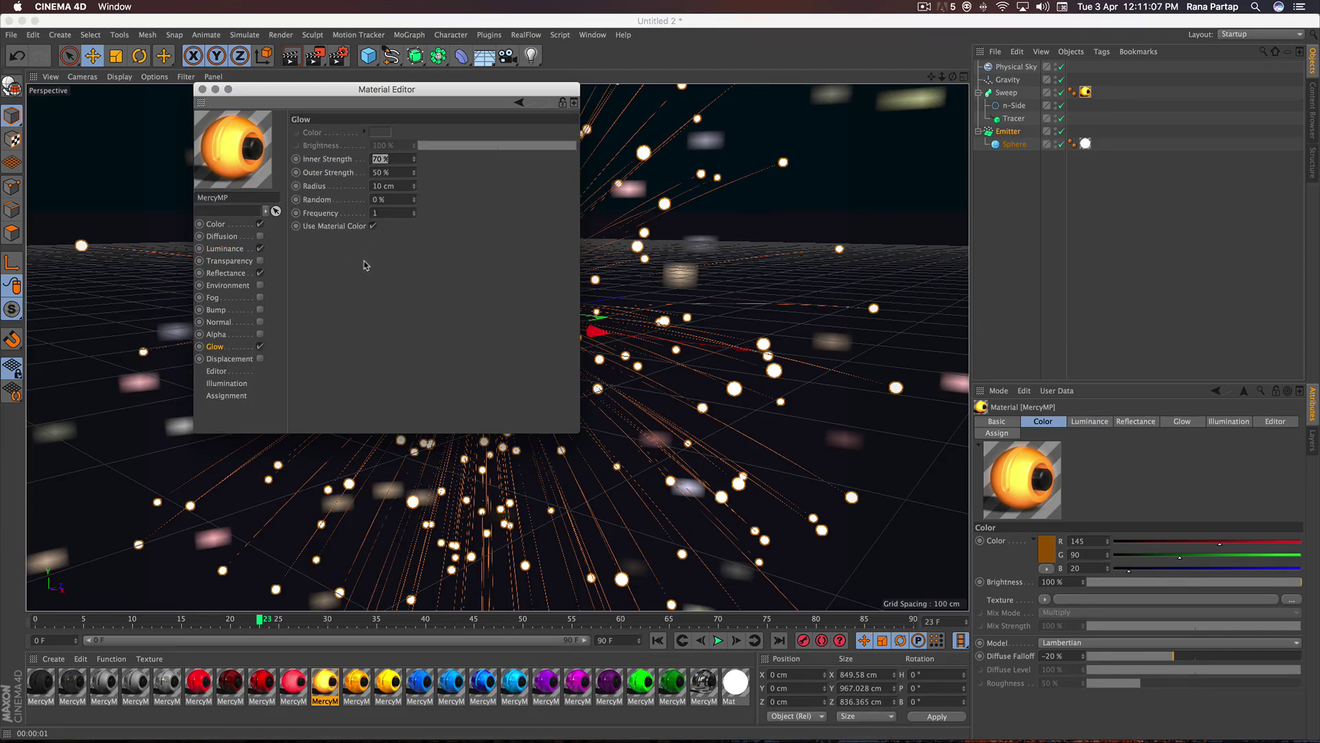
{"action": "type", "text": "30"}
{"action": "key", "text": "Return"}
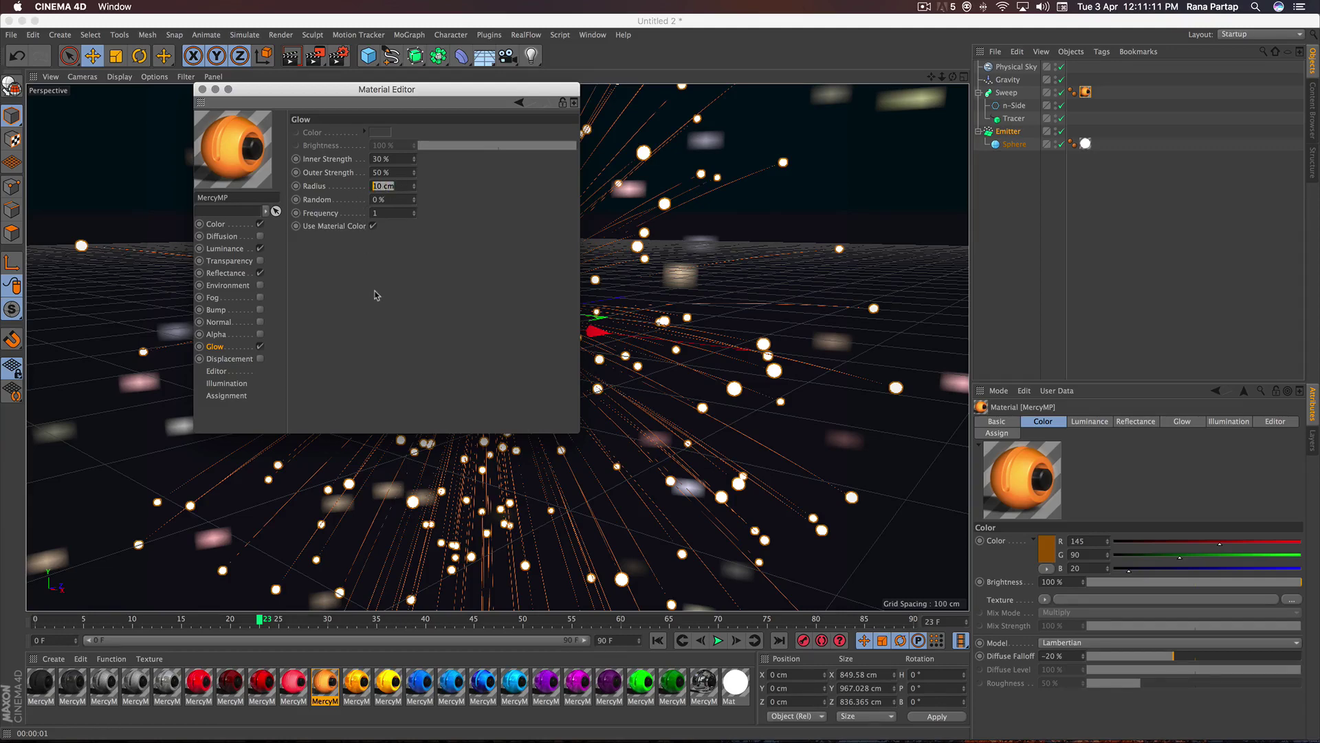
{"action": "type", "text": "4"}
{"action": "key", "text": "Return"}
{"action": "type", "text": "40"}
{"action": "key", "text": "Return"}
{"action": "left_click", "coordinate": [206, 90]}
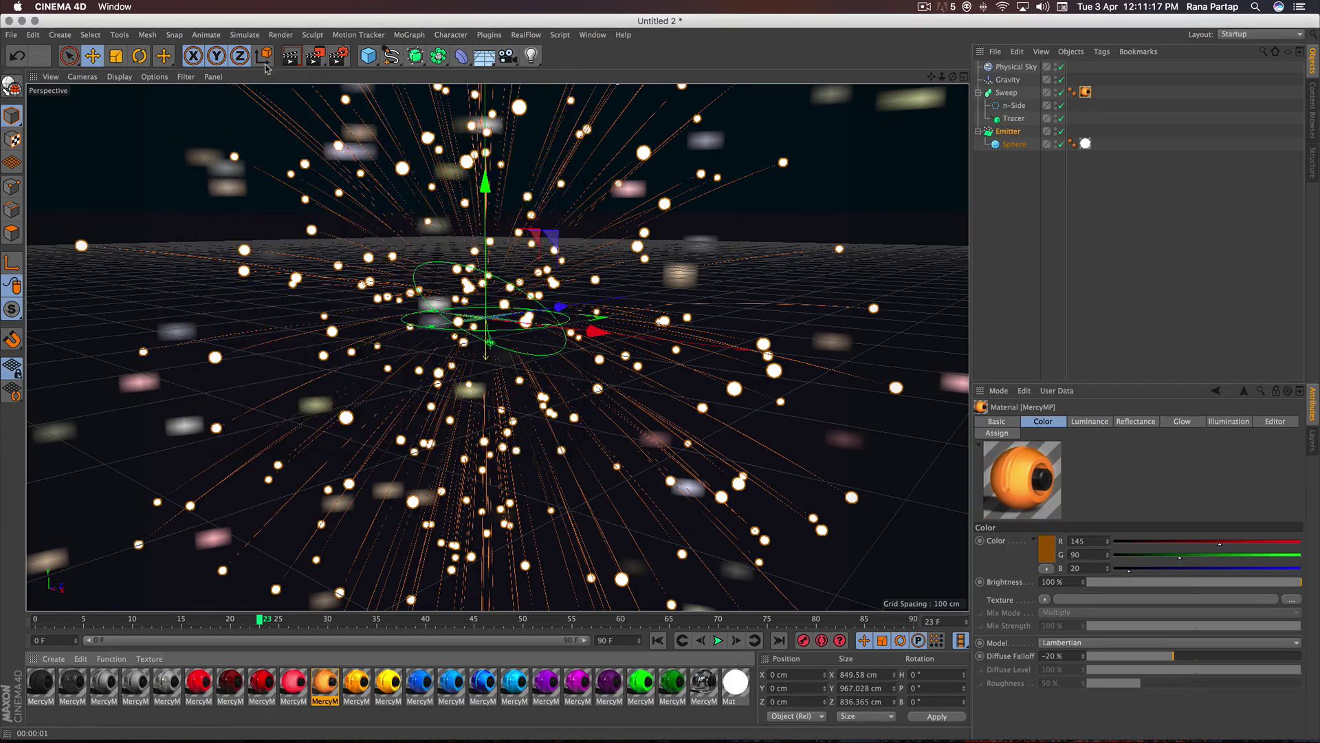
- Add a Glow post effect in Render Settings and render a frame-23 preview
{"action": "left_click", "coordinate": [339, 56]}
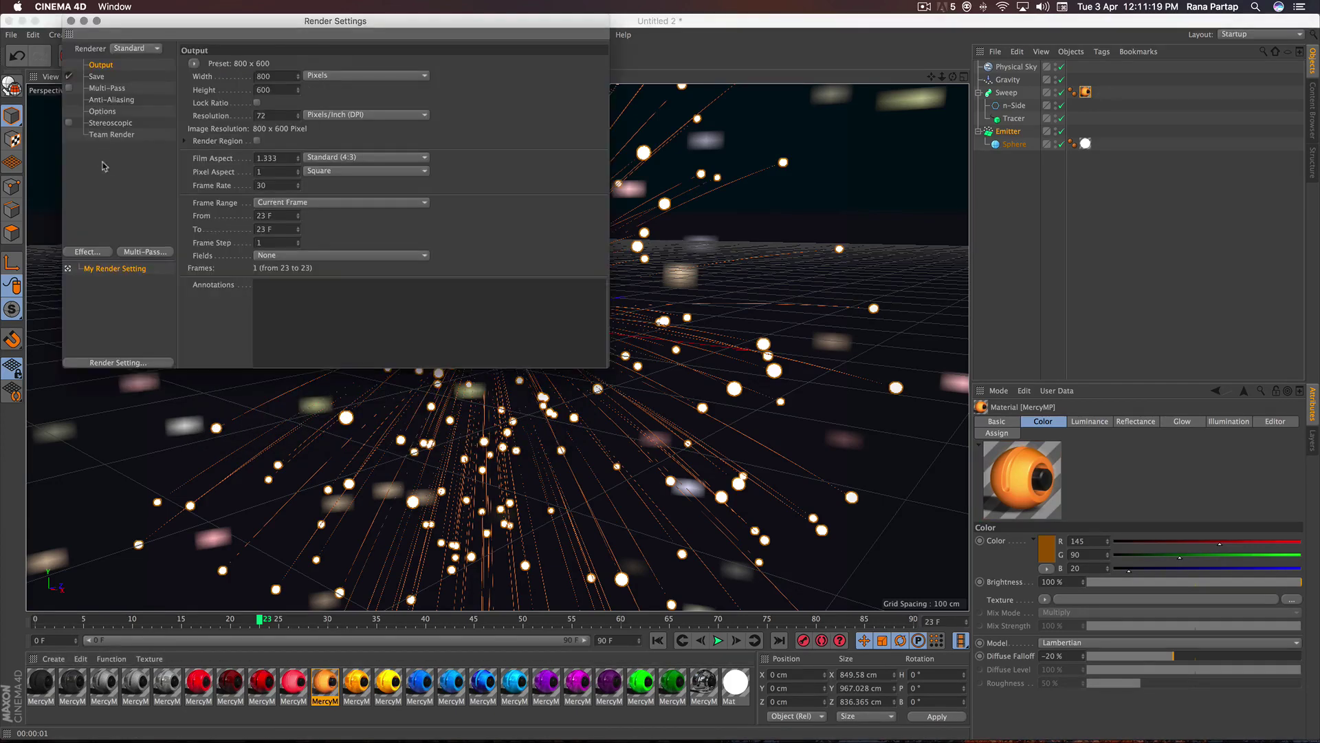
{"action": "left_click", "coordinate": [94, 254]}
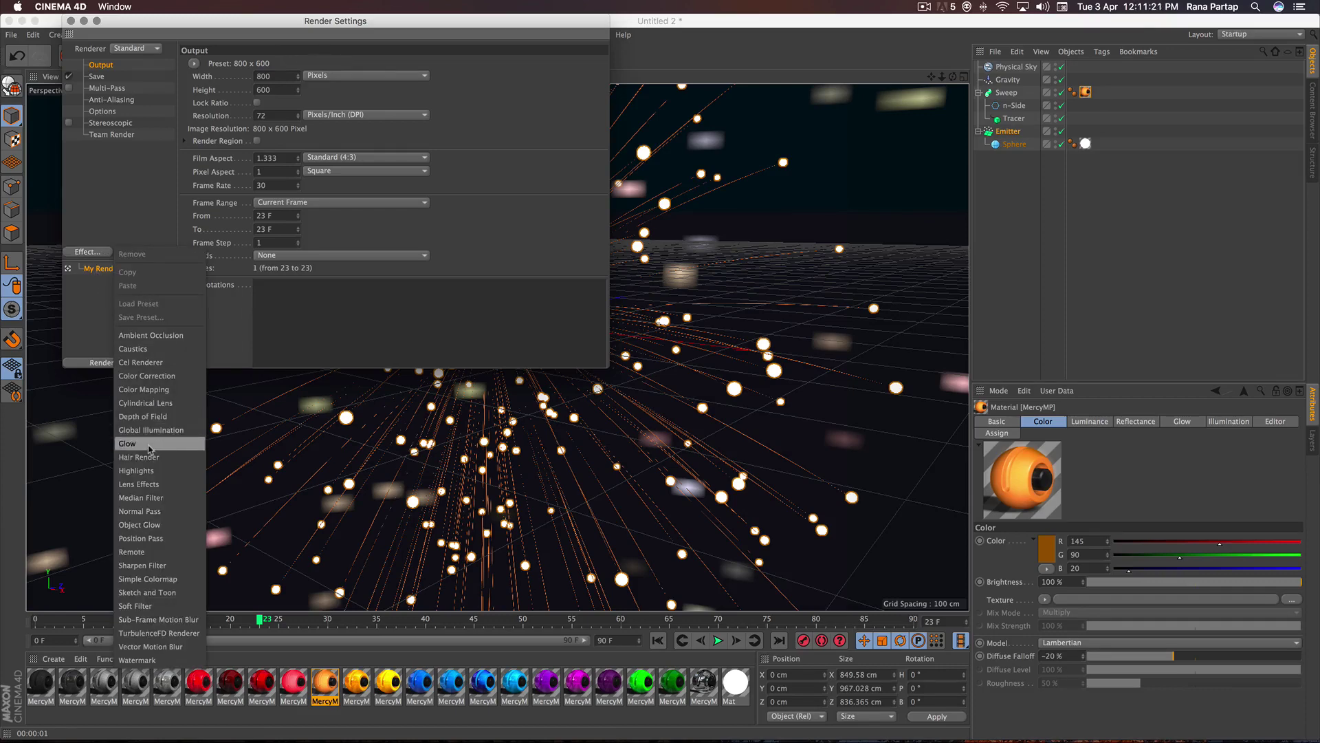
{"action": "left_click", "coordinate": [149, 443]}
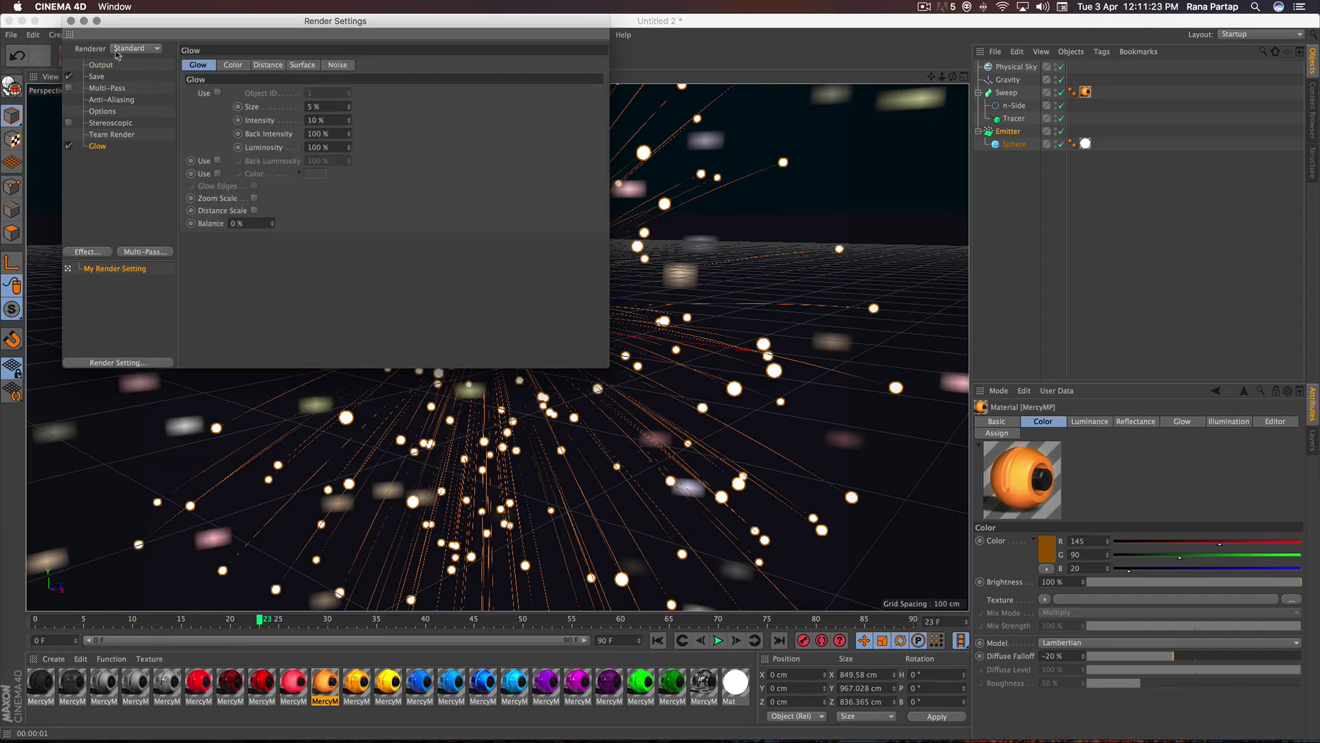
{"action": "left_click", "coordinate": [71, 21]}
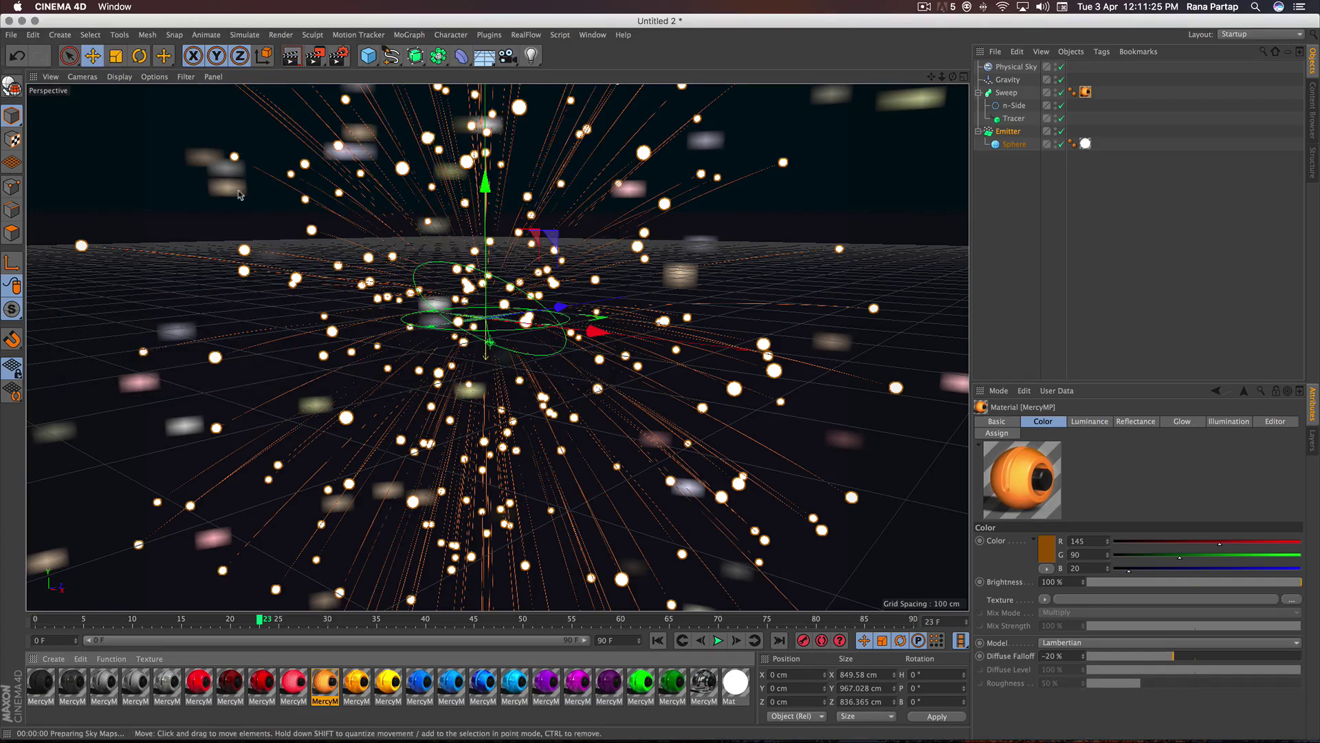
{"action": "key", "text": "ctrl+r"}
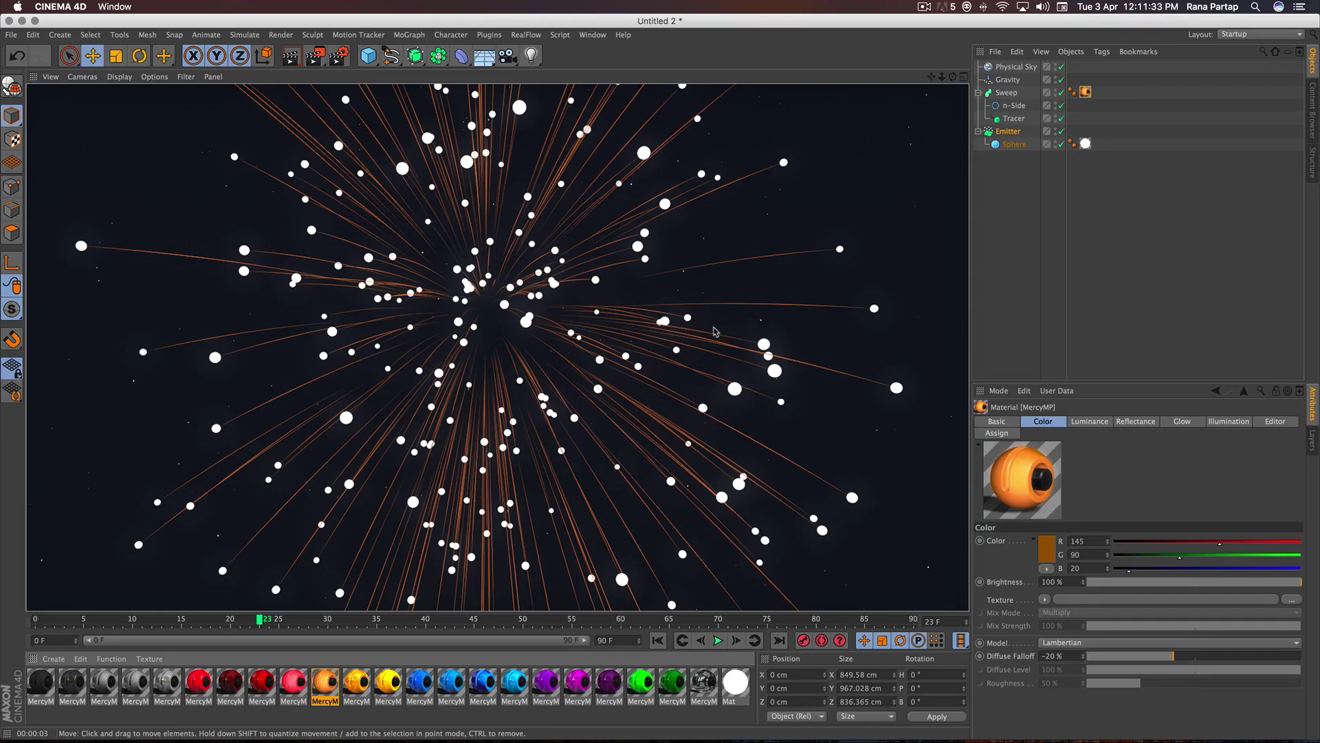
{"action": "double_click", "coordinate": [735, 682]}
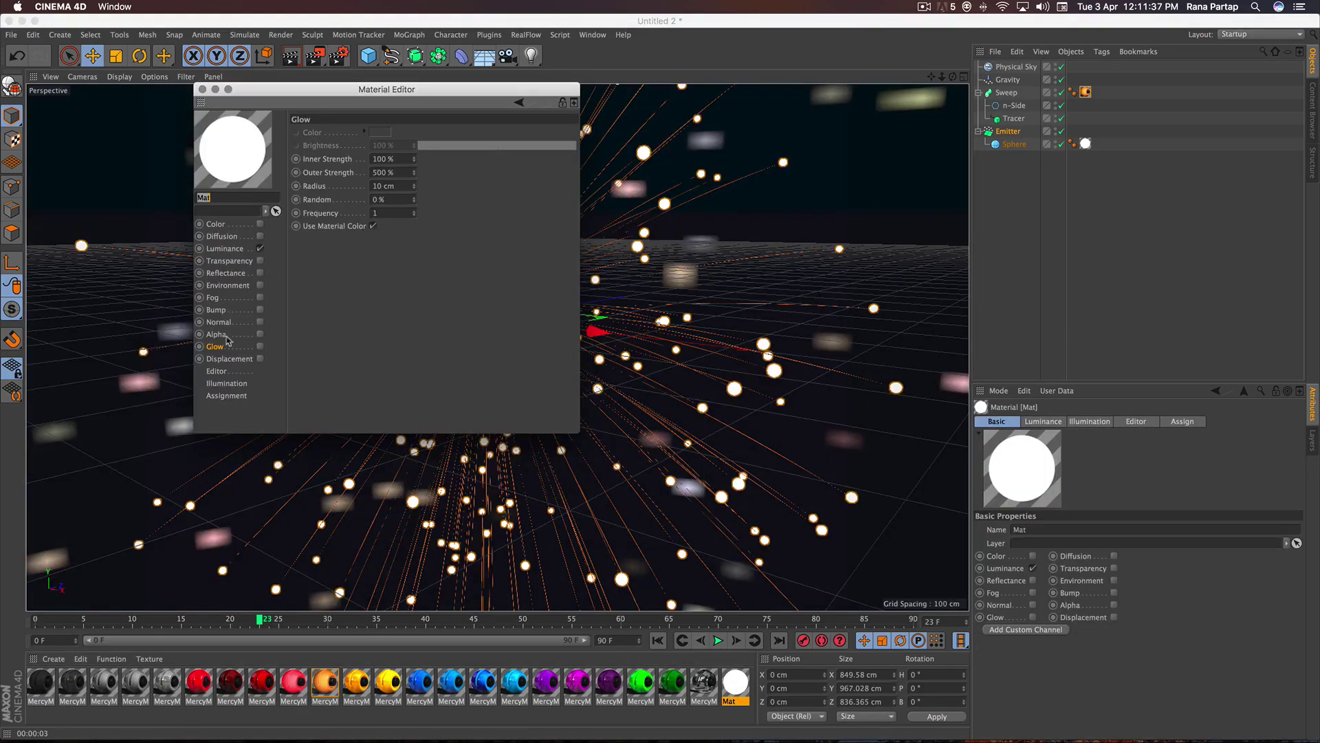
- Enable the Glow channel on the white Mat material and render a preview
{"action": "left_click", "coordinate": [260, 346]}
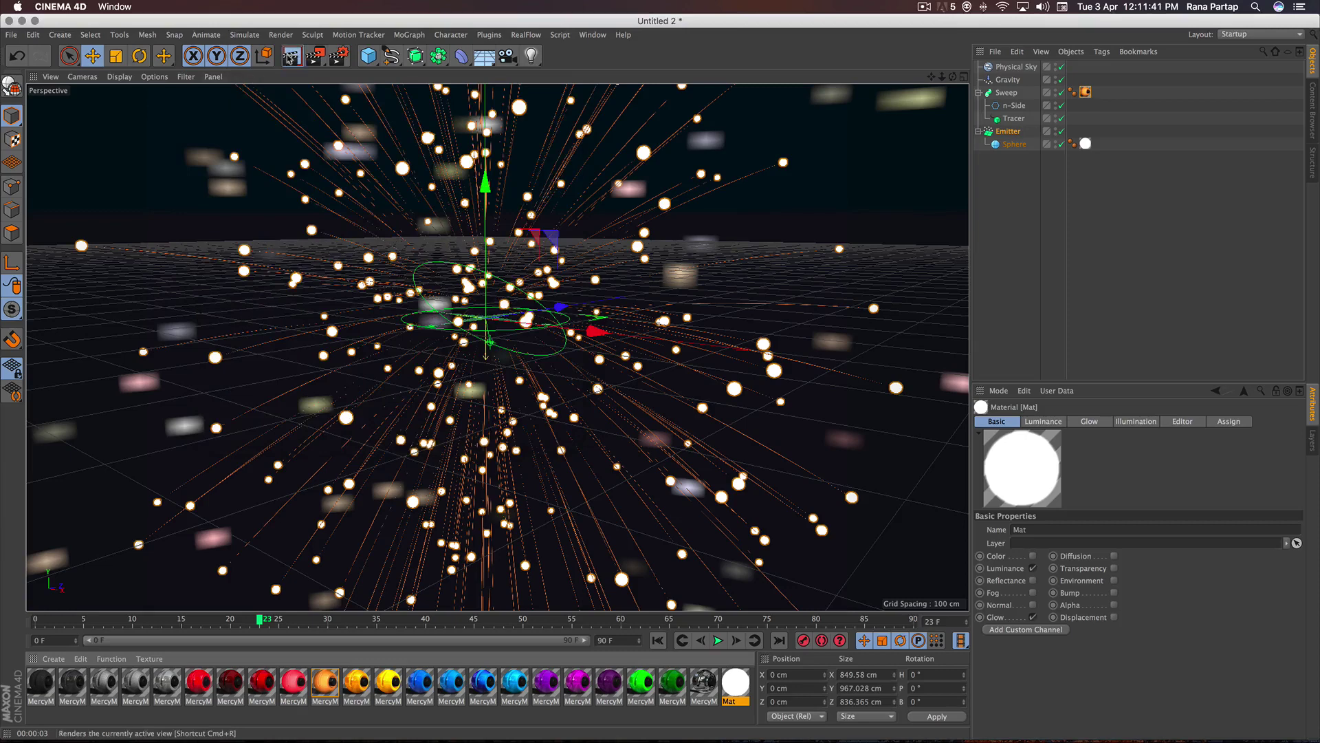
{"action": "left_click", "coordinate": [290, 56]}
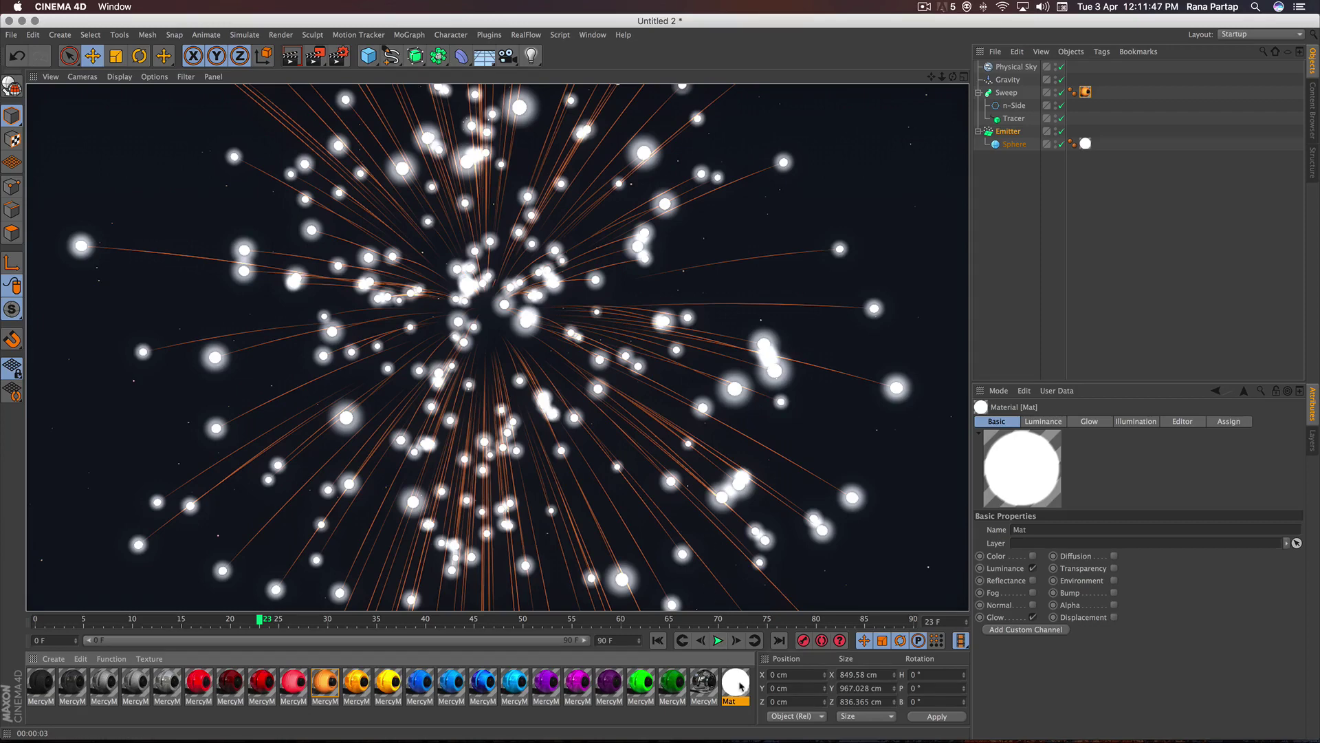
{"action": "double_click", "coordinate": [737, 679]}
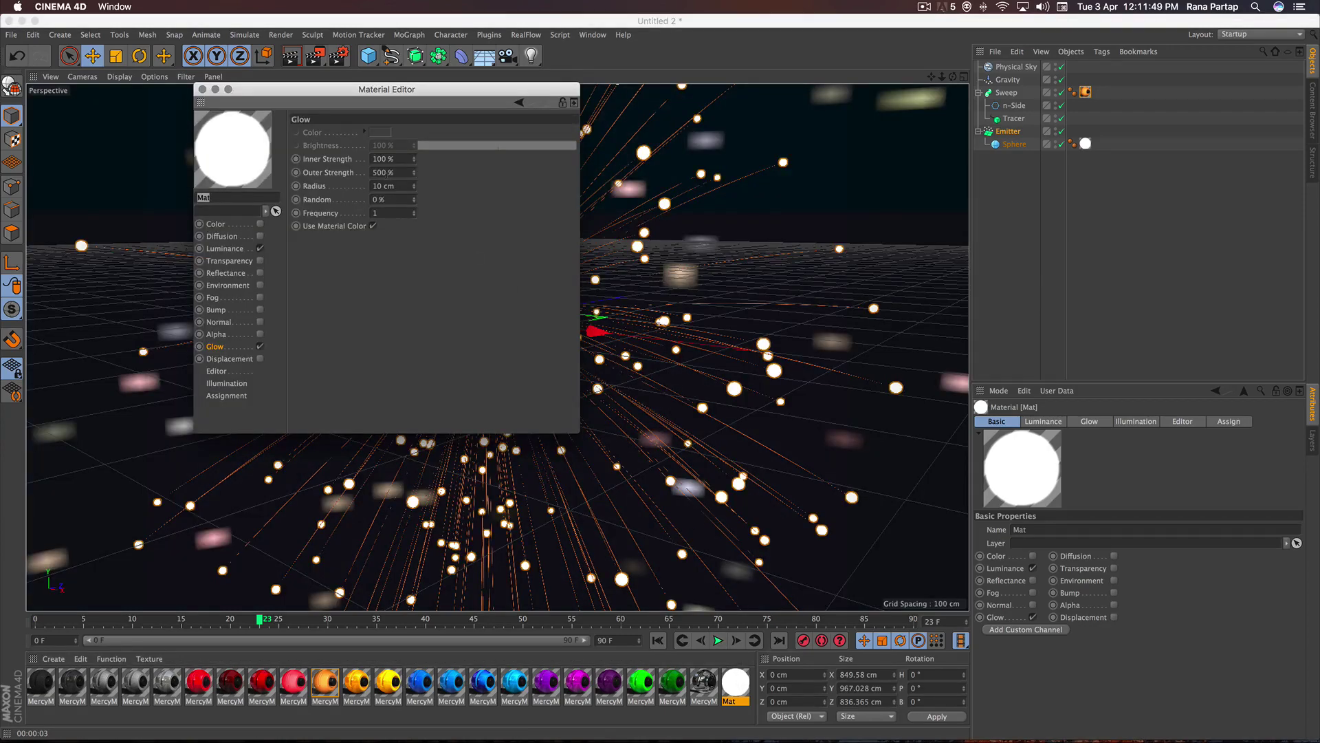
- Set Mat's glow to 50% outer, 12% inner strength and 4 cm radius, then re-render
{"action": "left_click", "coordinate": [377, 172]}
{"action": "type", "text": "50"}
{"action": "key", "text": "Return"}
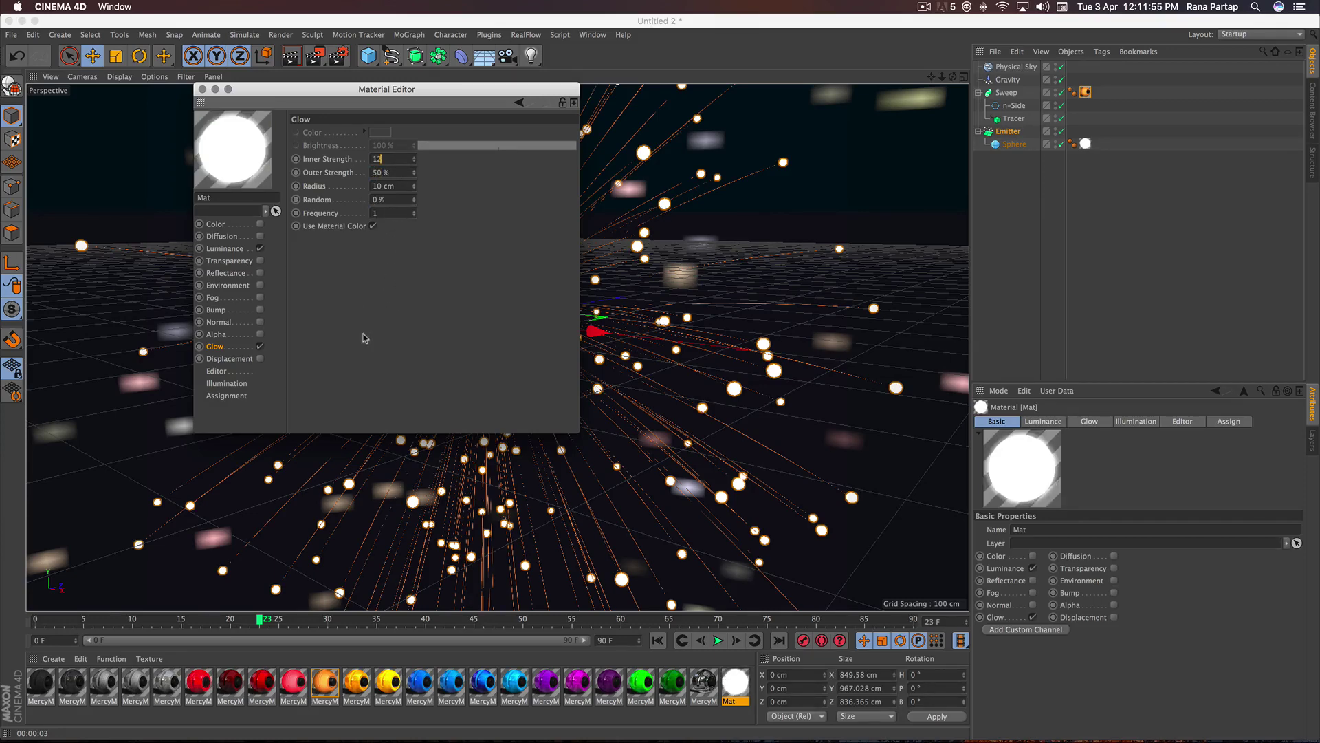
{"action": "key", "text": "Return"}
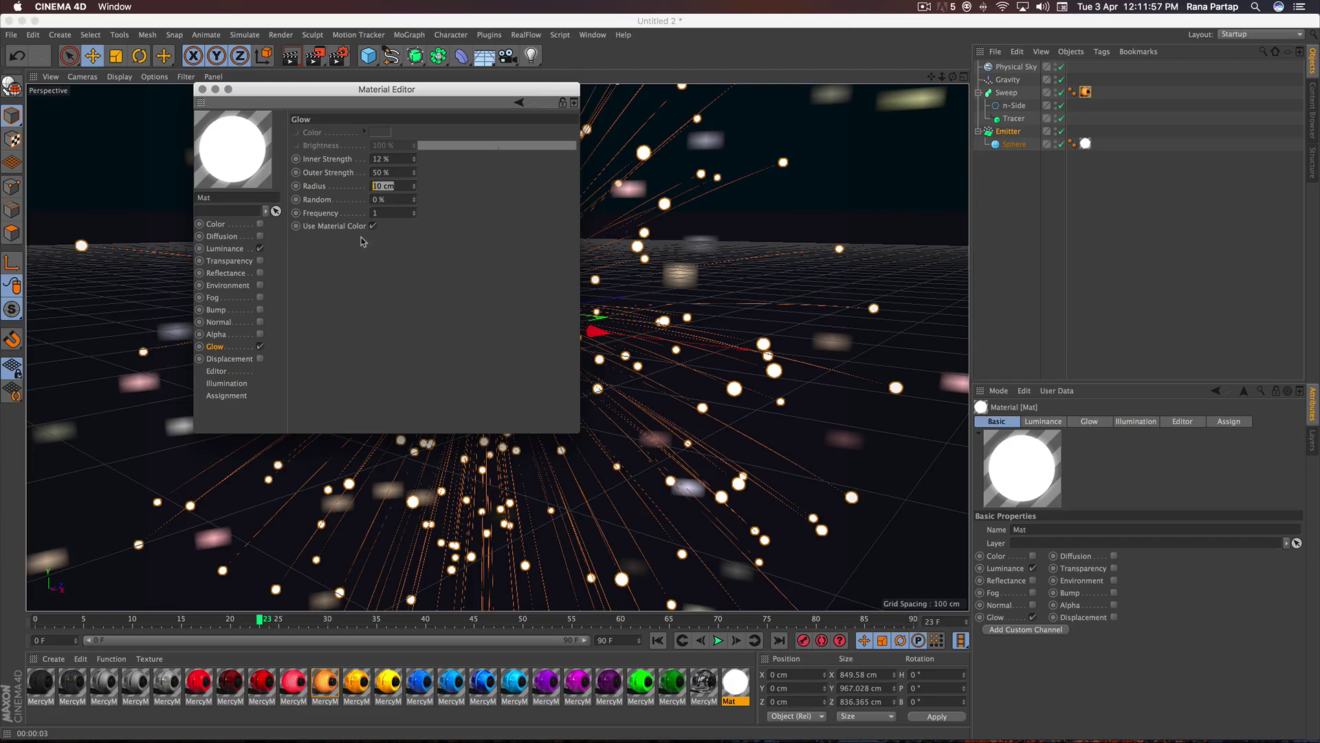
{"action": "type", "text": "4"}
{"action": "key", "text": "Return"}
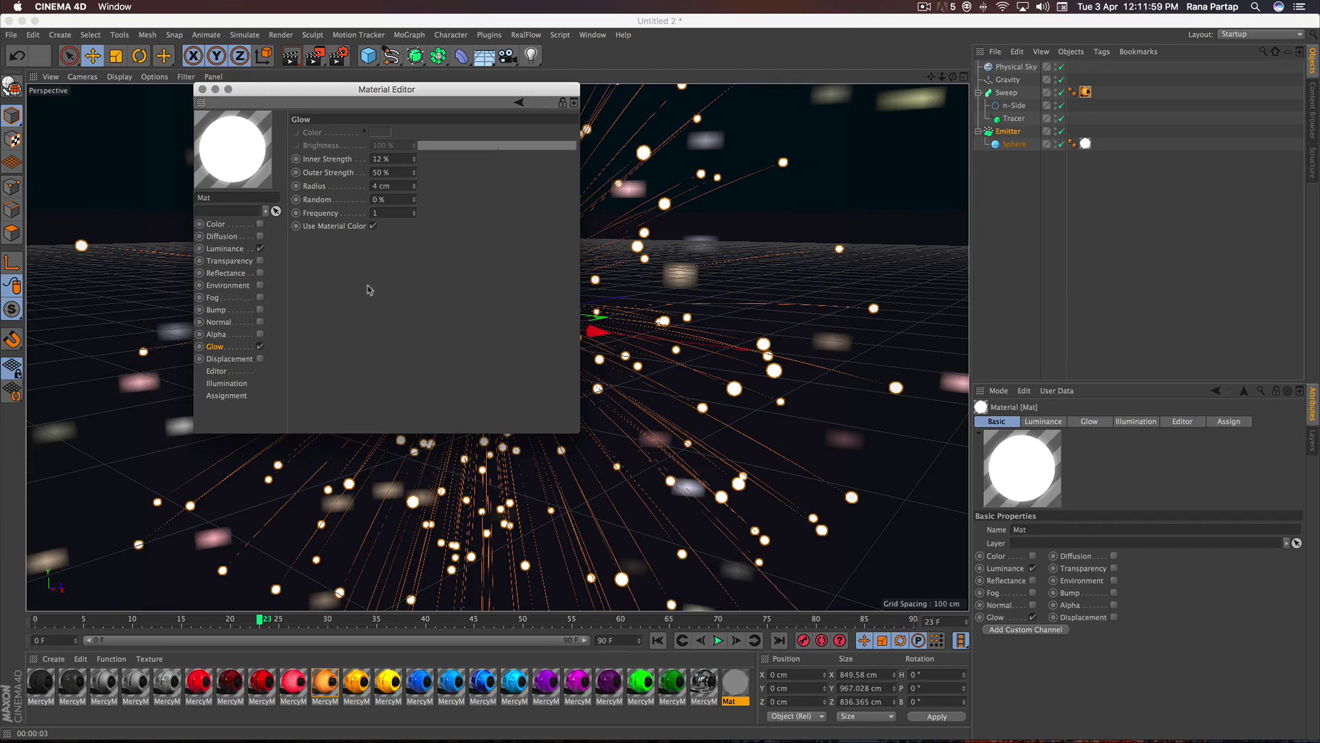
{"action": "left_click", "coordinate": [201, 90]}
{"action": "left_click", "coordinate": [292, 55]}
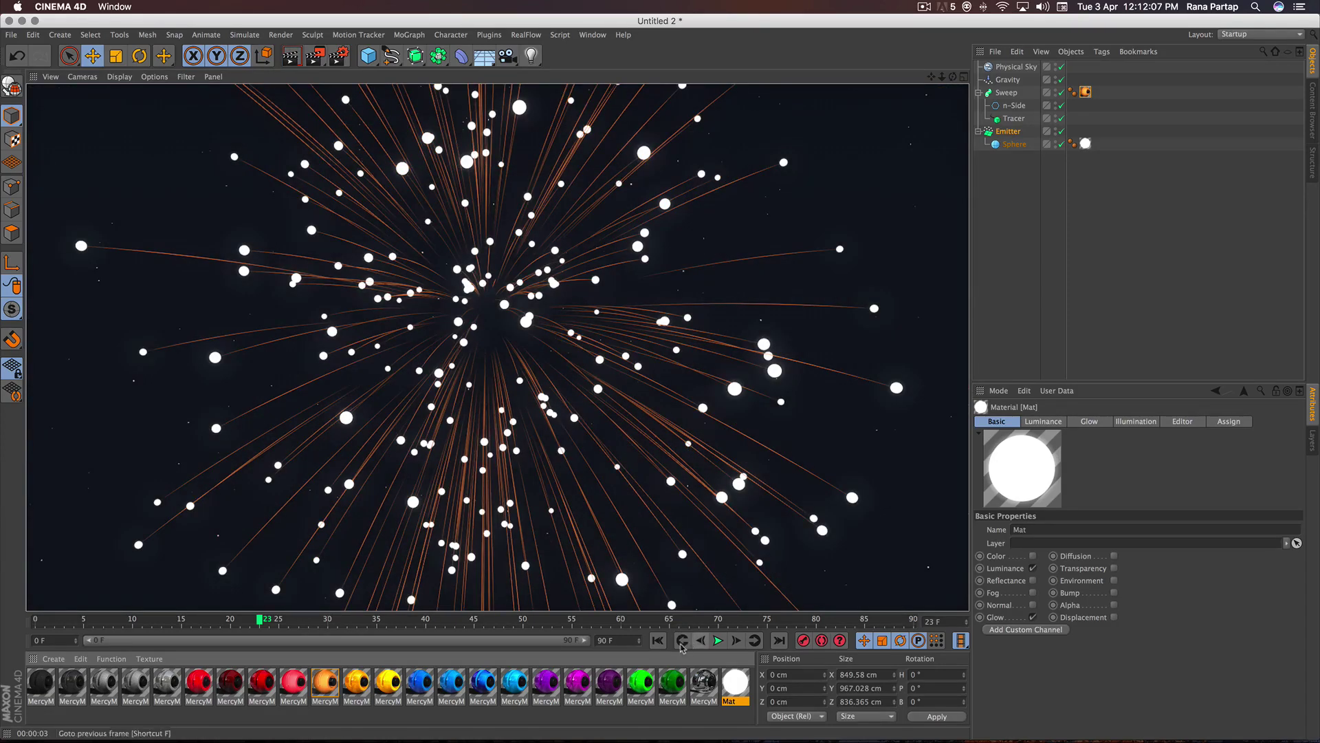
- Replay the burst from frame 0, stop at frame 43 and render a preview
{"action": "left_click", "coordinate": [658, 640]}
{"action": "left_click", "coordinate": [717, 640]}
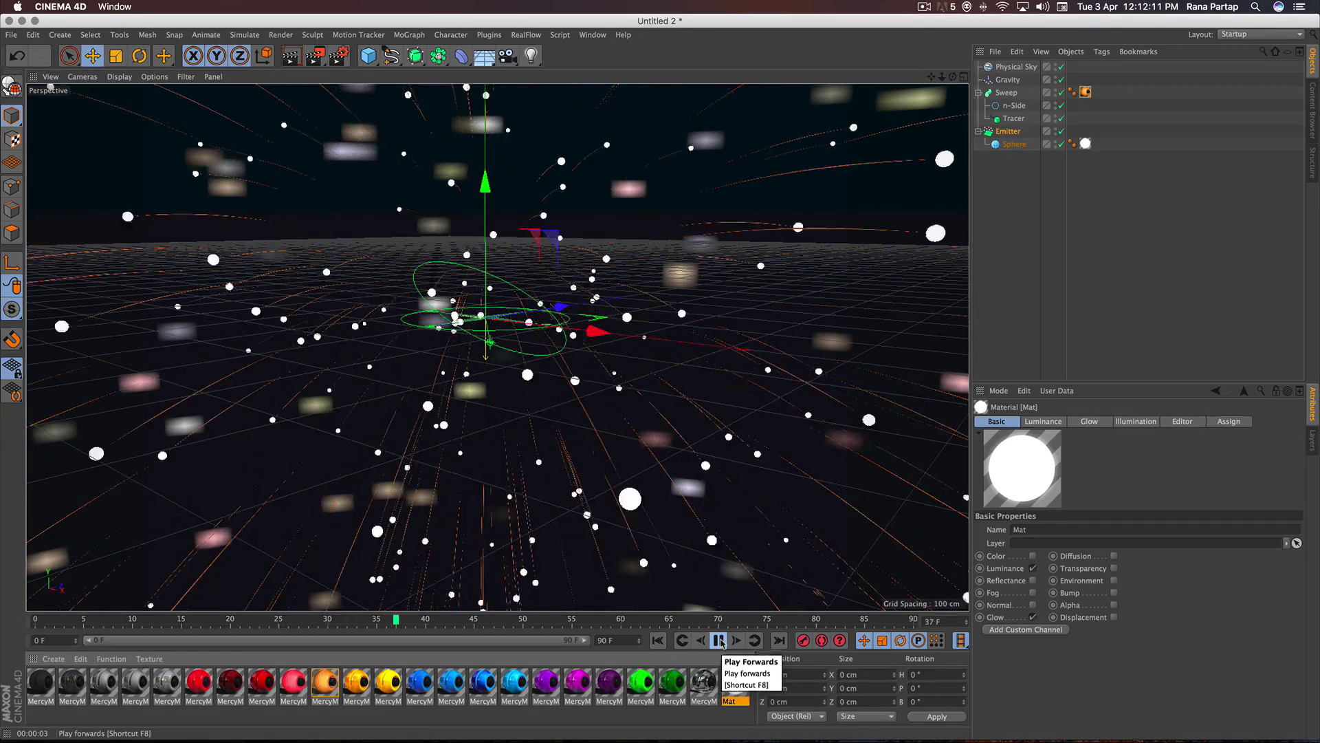
{"action": "key", "text": "space"}
{"action": "key", "text": "ctrl+r"}
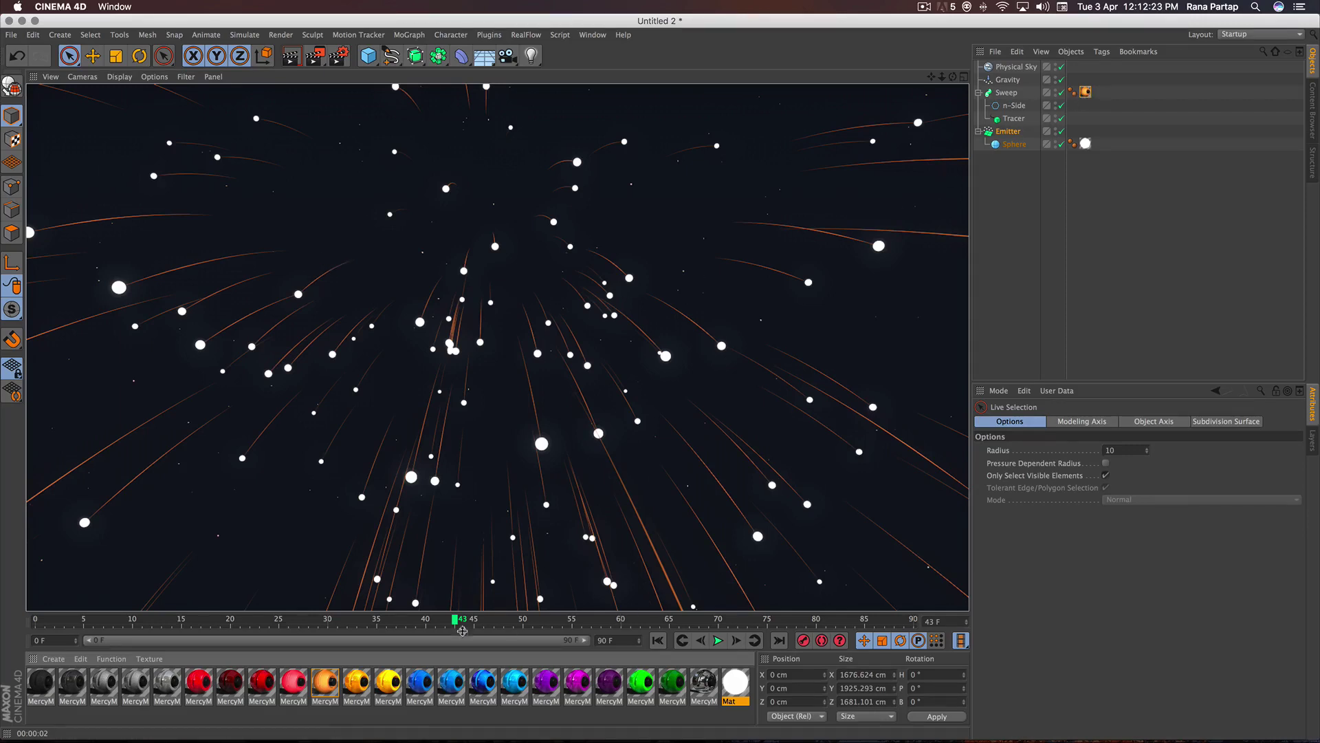
{"action": "double_click", "coordinate": [323, 687]}
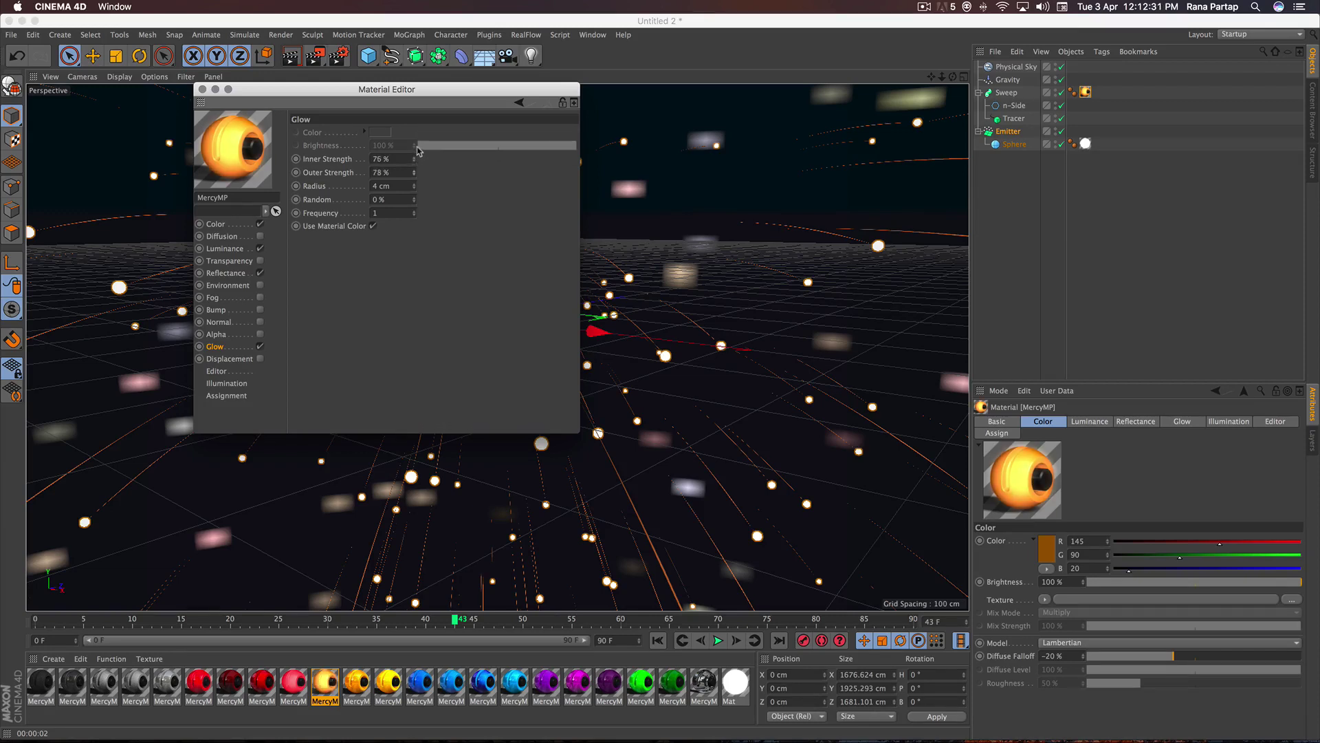
- Set MercyMP's outer glow to 76%, then render a preview at frame 18
{"action": "left_click_drag", "start_coordinate": [414, 173], "coordinate": [415, 188]}
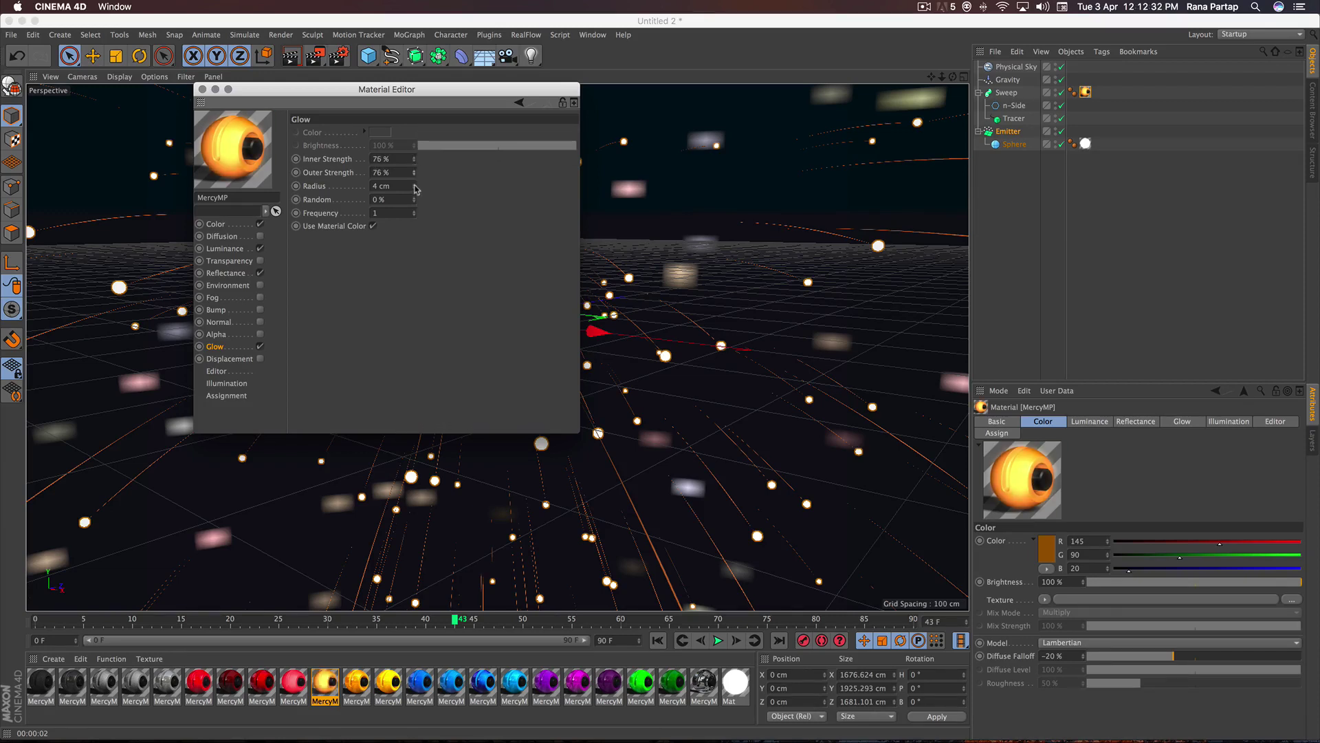
{"action": "left_click", "coordinate": [291, 56]}
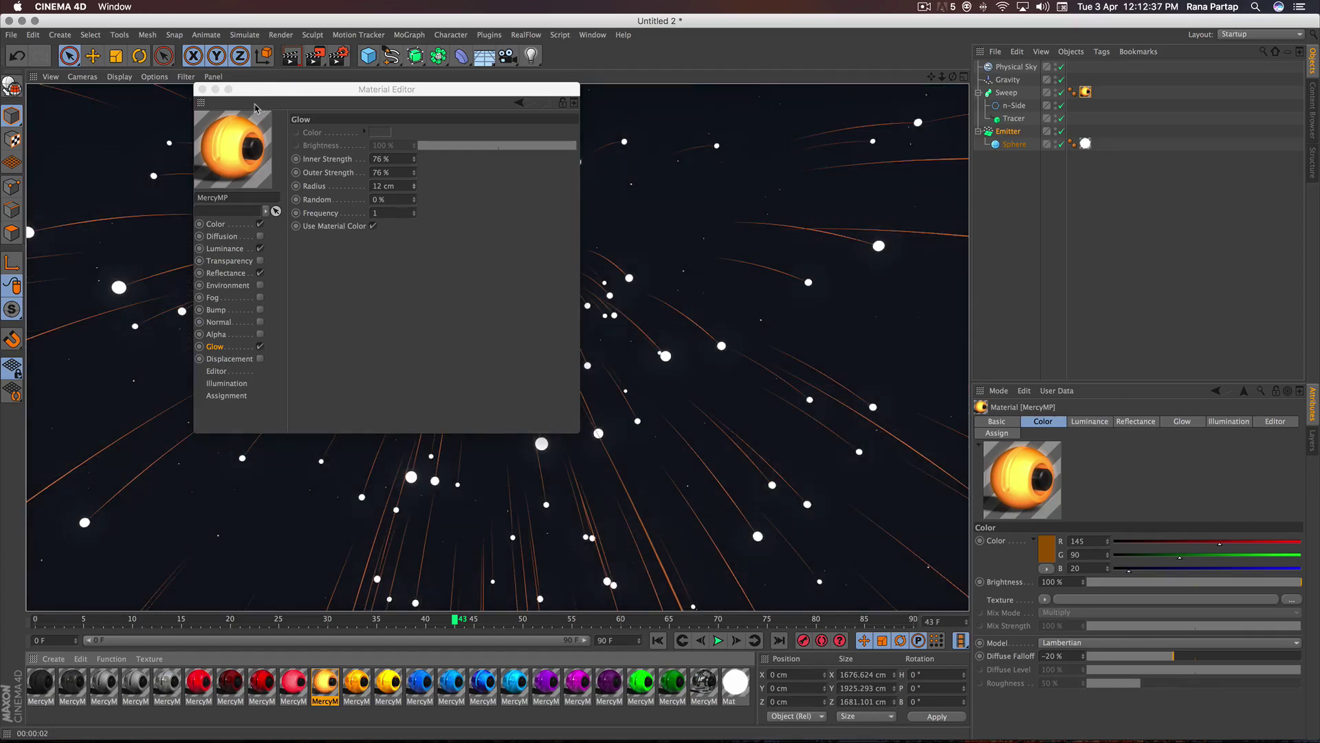
{"action": "left_click", "coordinate": [202, 89]}
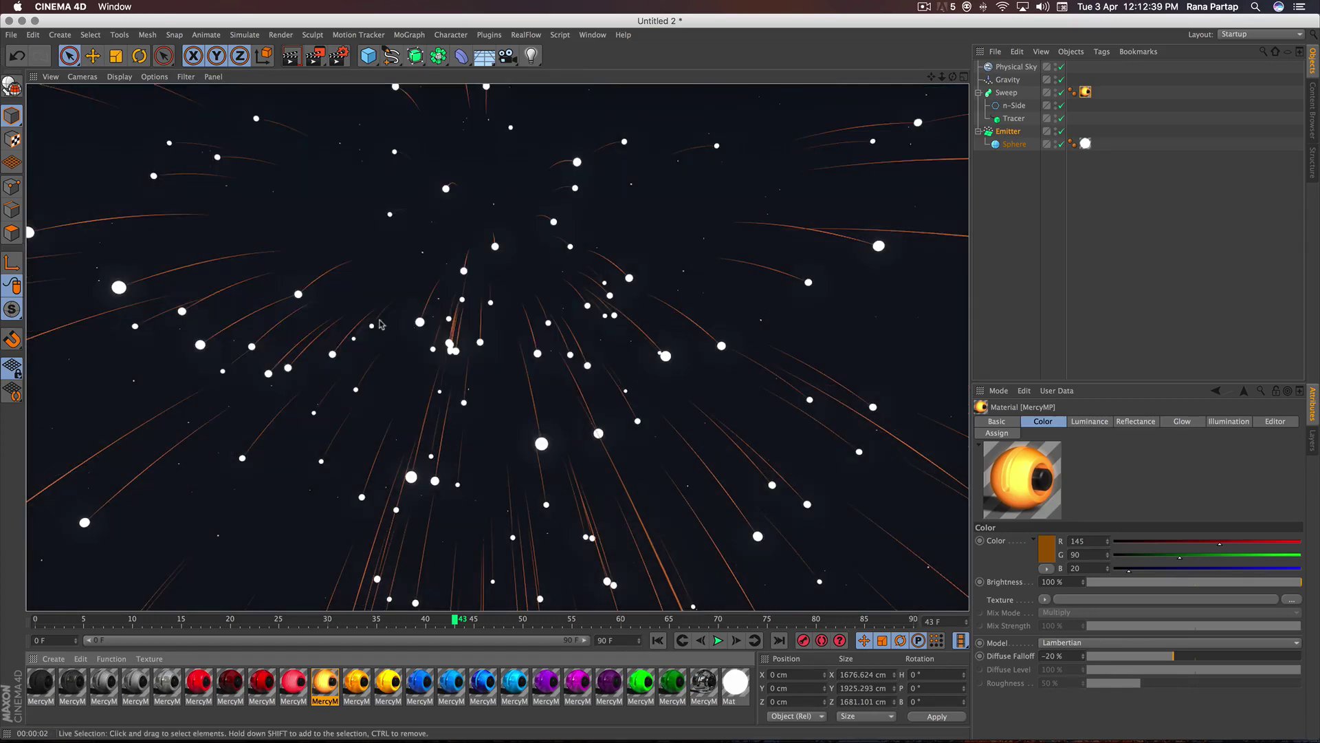
{"action": "left_click", "coordinate": [658, 640]}
{"action": "left_click", "coordinate": [718, 640]}
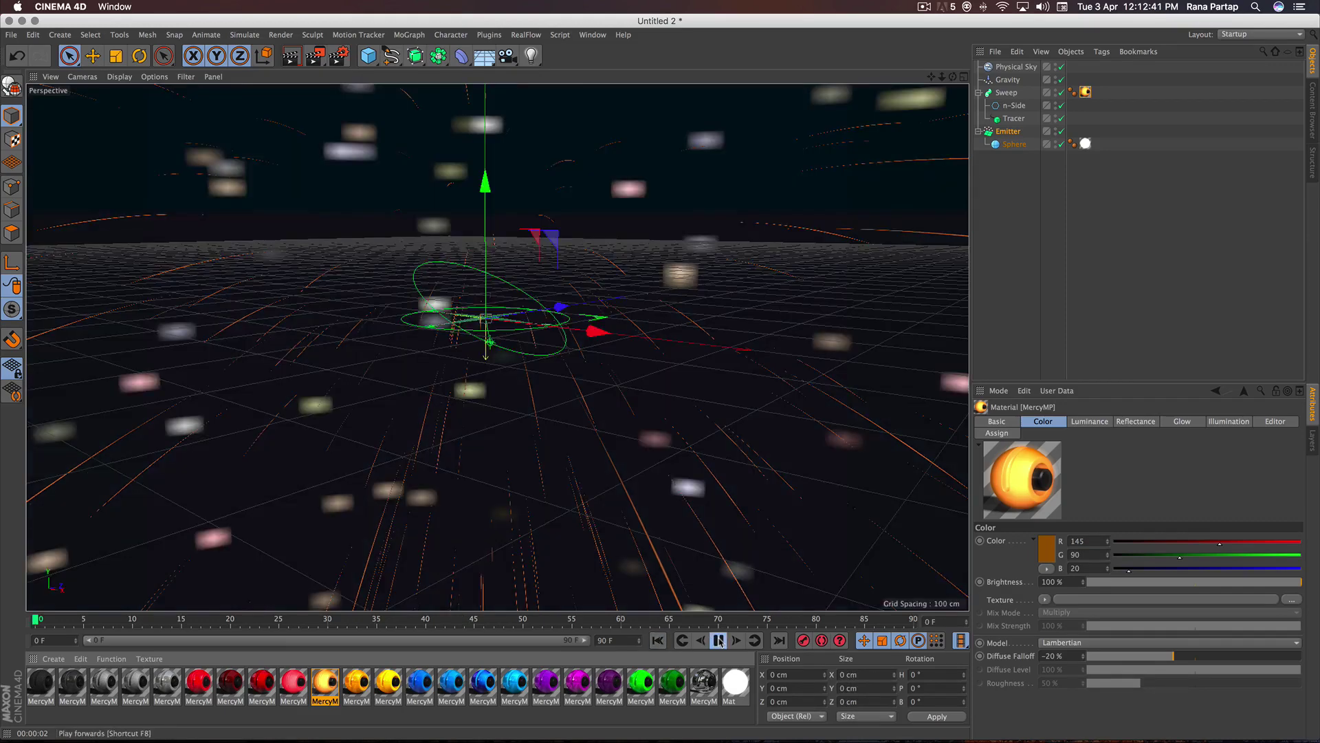
{"action": "left_click", "coordinate": [719, 640]}
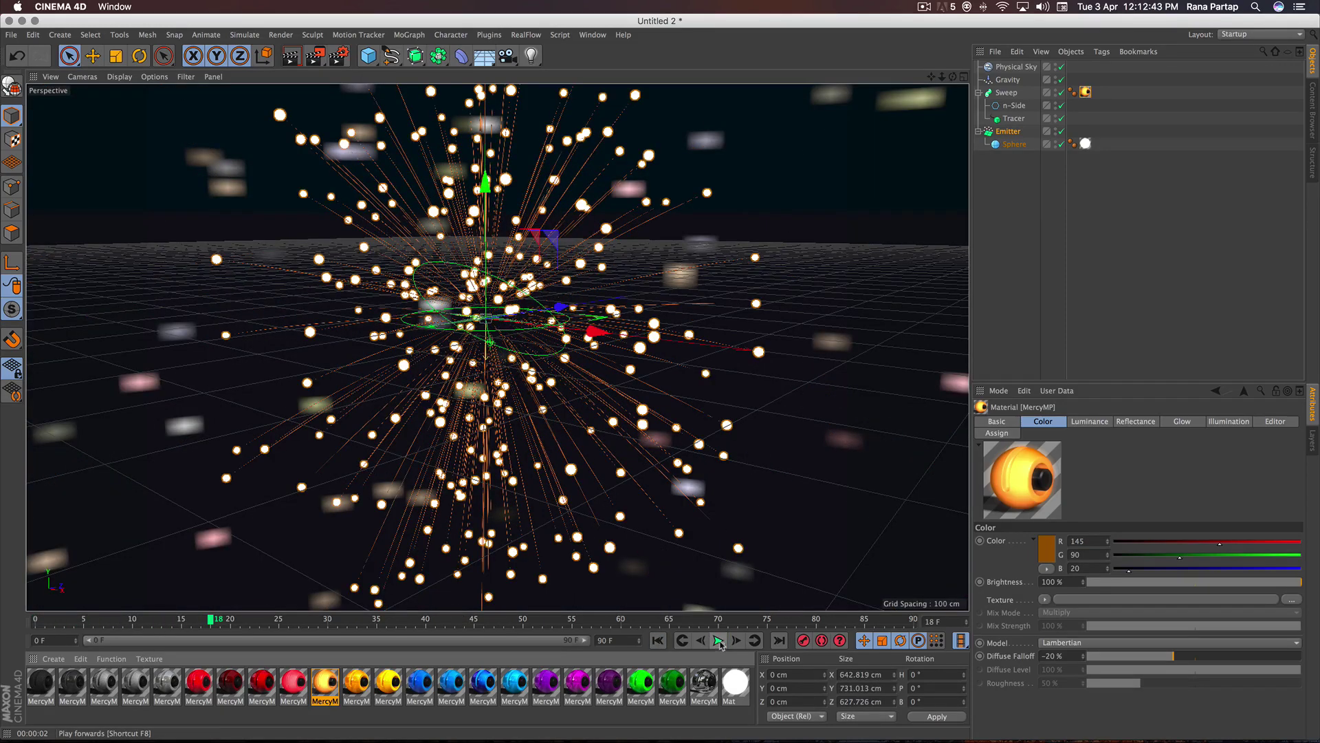
{"action": "key", "text": "ctrl+r"}
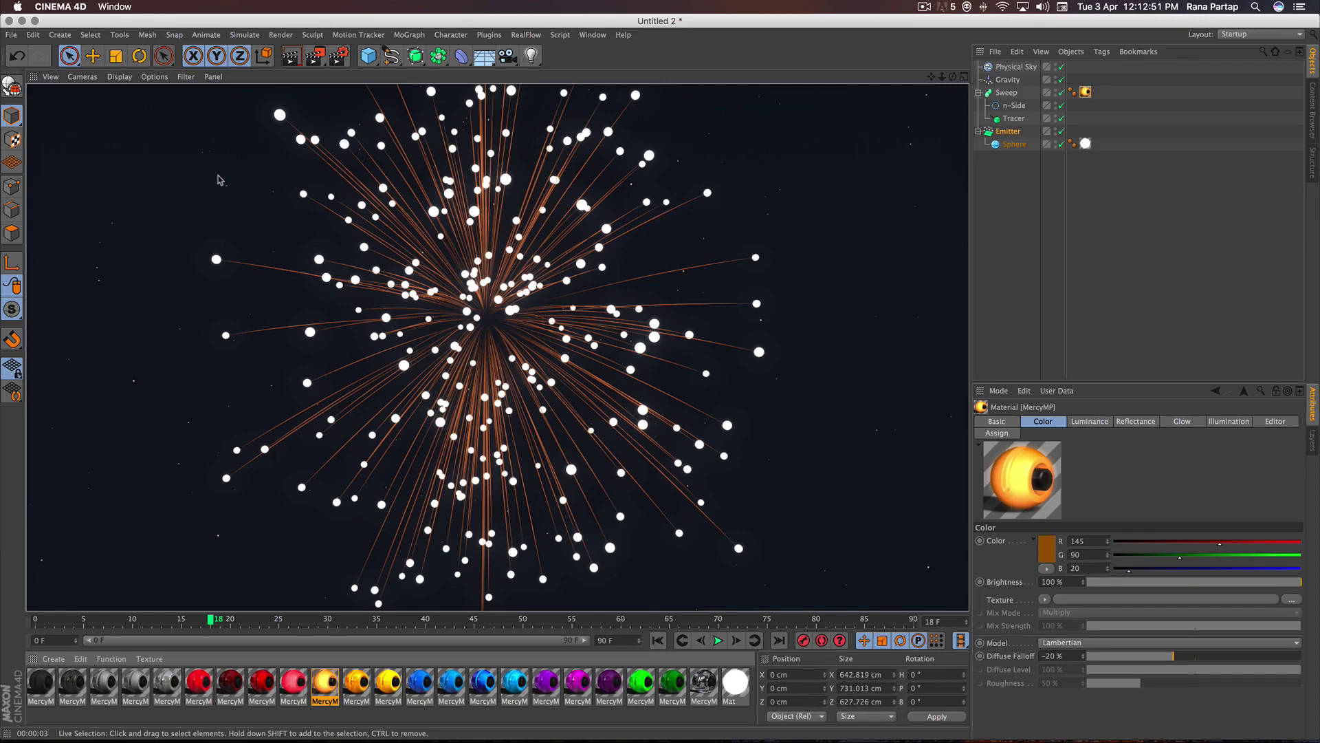
- Group Gravity, Sweep, Emitter and Sphere into a single Null
{"action": "left_click", "coordinate": [979, 92]}
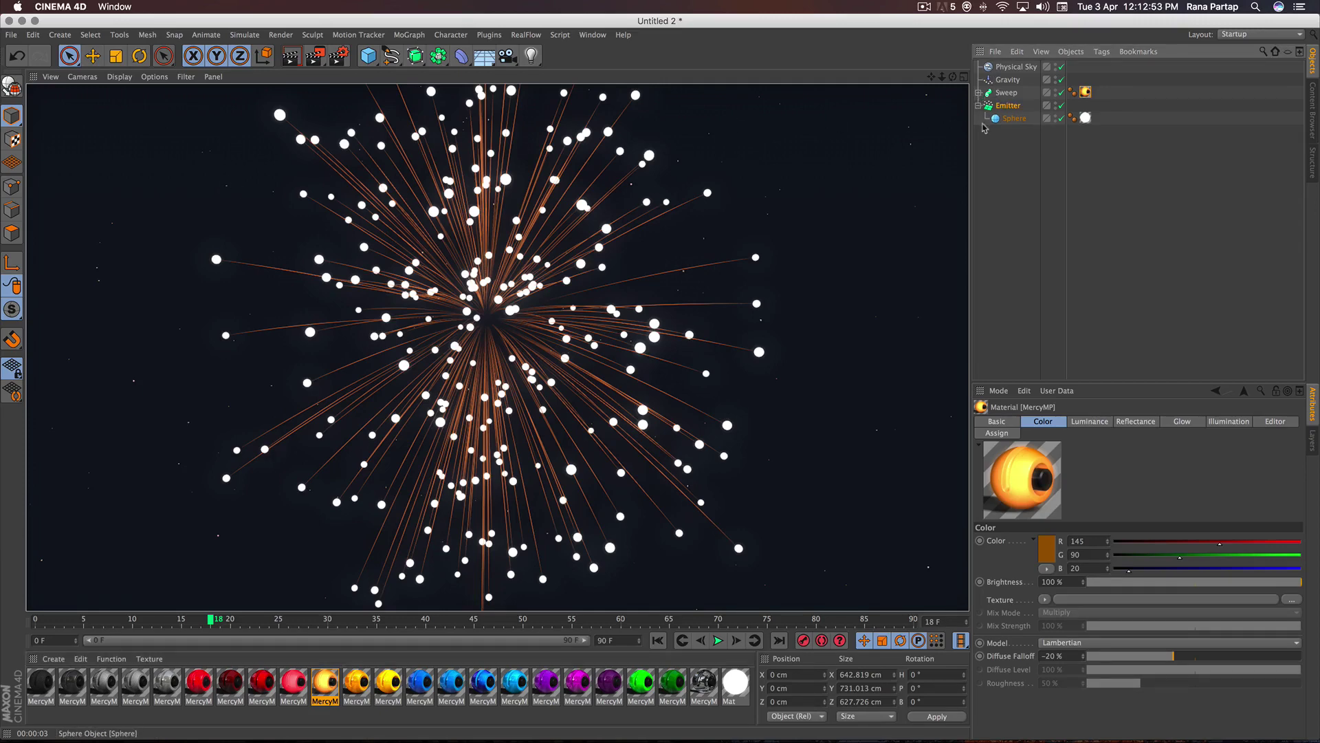
{"action": "left_click_drag", "start_coordinate": [990, 135], "coordinate": [1011, 77]}
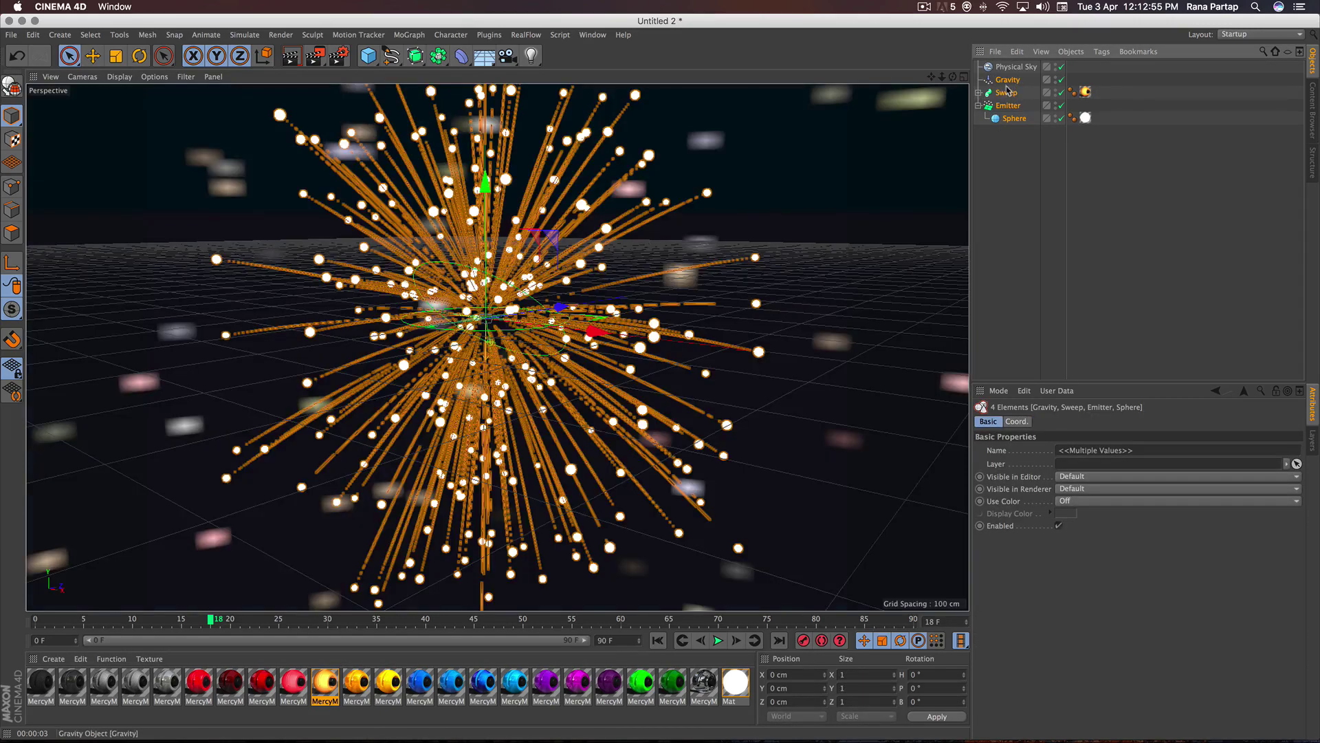
{"action": "right_click", "coordinate": [1008, 85]}
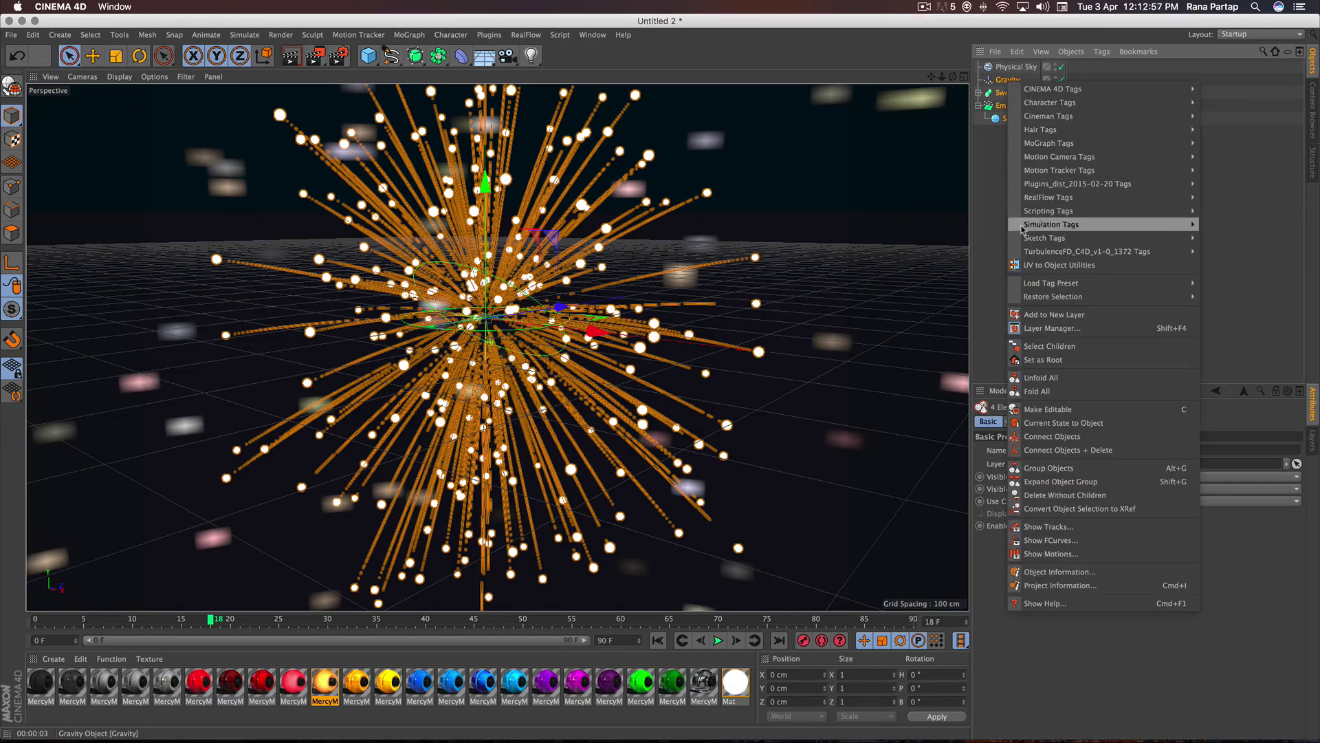
{"action": "left_click", "coordinate": [1076, 454]}
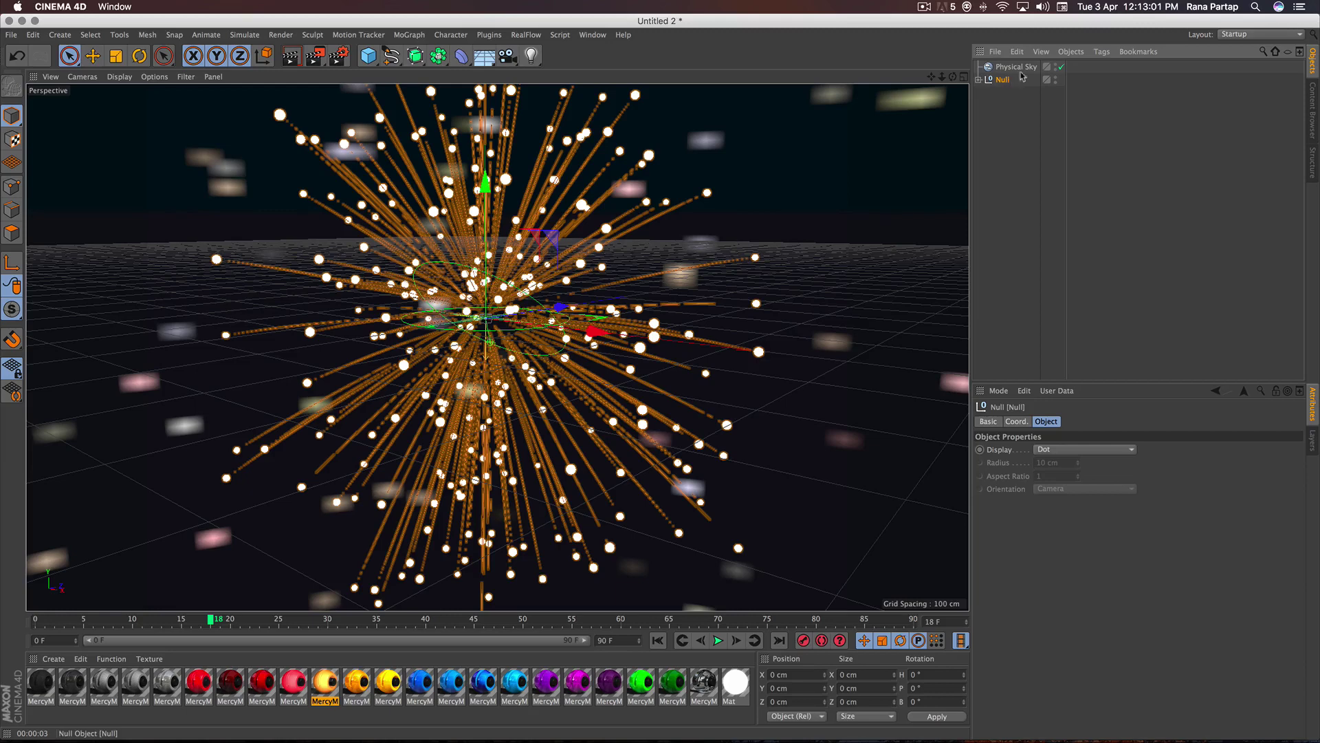
- Duplicate the Null as Null.1 and move it to the upper right, at X 457.629 cm
{"action": "left_click", "coordinate": [1017, 52]}
{"action": "left_click", "coordinate": [1056, 117]}
{"action": "left_click", "coordinate": [1017, 51]}
{"action": "left_click", "coordinate": [1046, 129]}
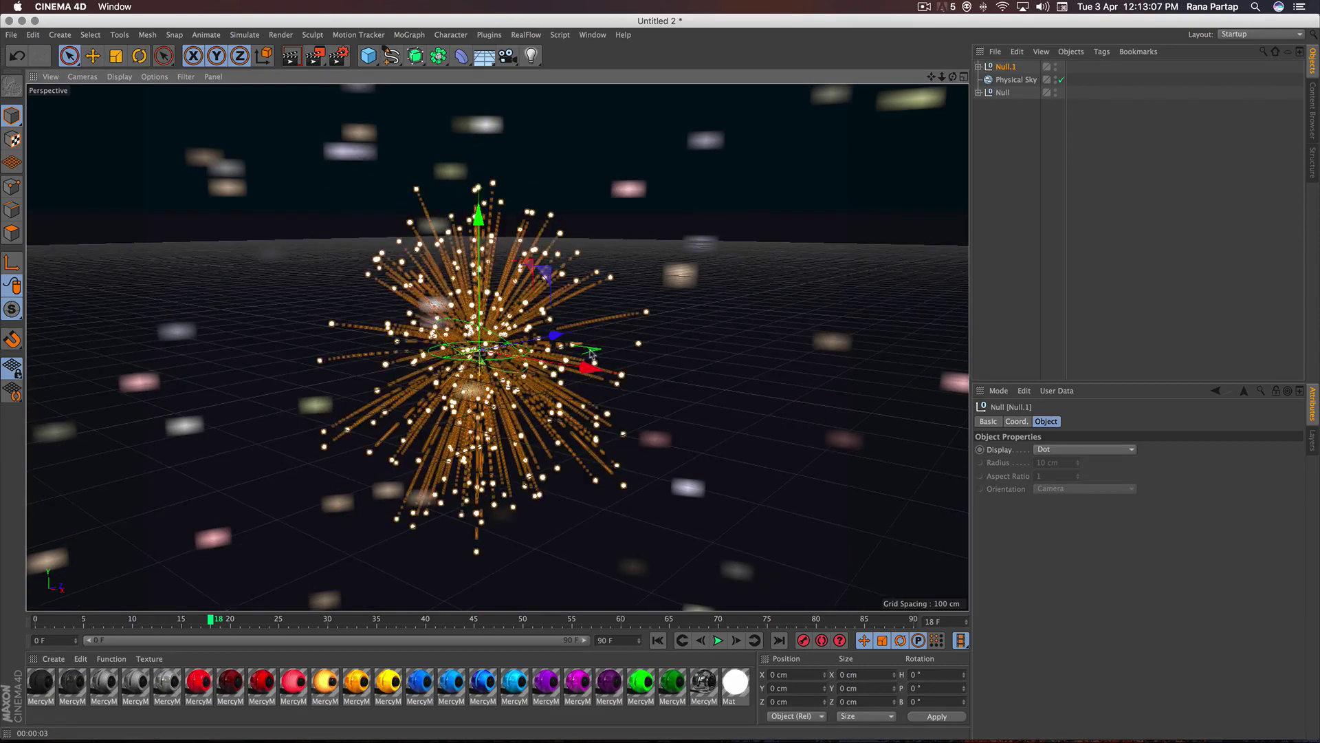
{"action": "mouse_move", "coordinate": [592, 354]}
{"action": "left_mouse_down"}
{"action": "mouse_move", "coordinate": [787, 390]}
{"action": "mouse_move", "coordinate": [829, 93]}
{"action": "left_mouse_up"}
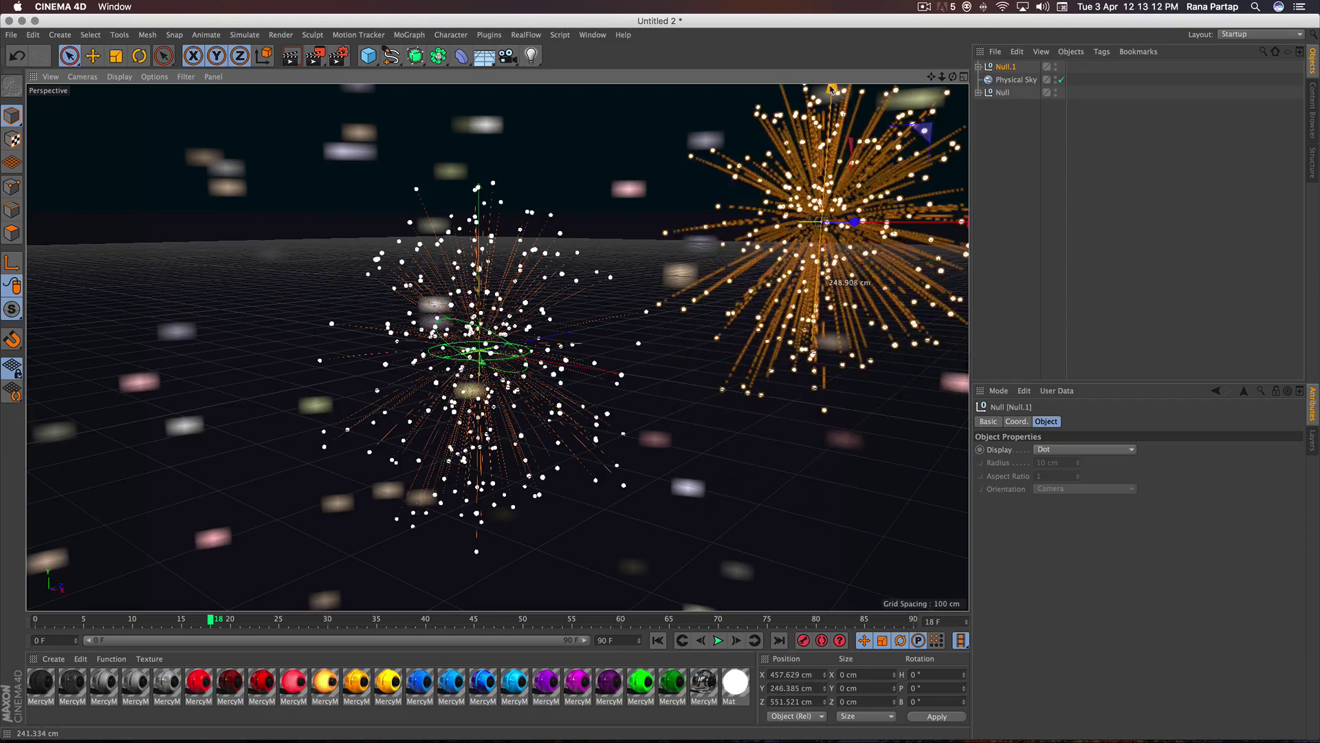
- Duplicate the Null burst as Null.2 and move it to the upper left
{"action": "left_click", "coordinate": [1002, 92]}
{"action": "key", "text": "super+c"}
{"action": "key", "text": "super+v"}
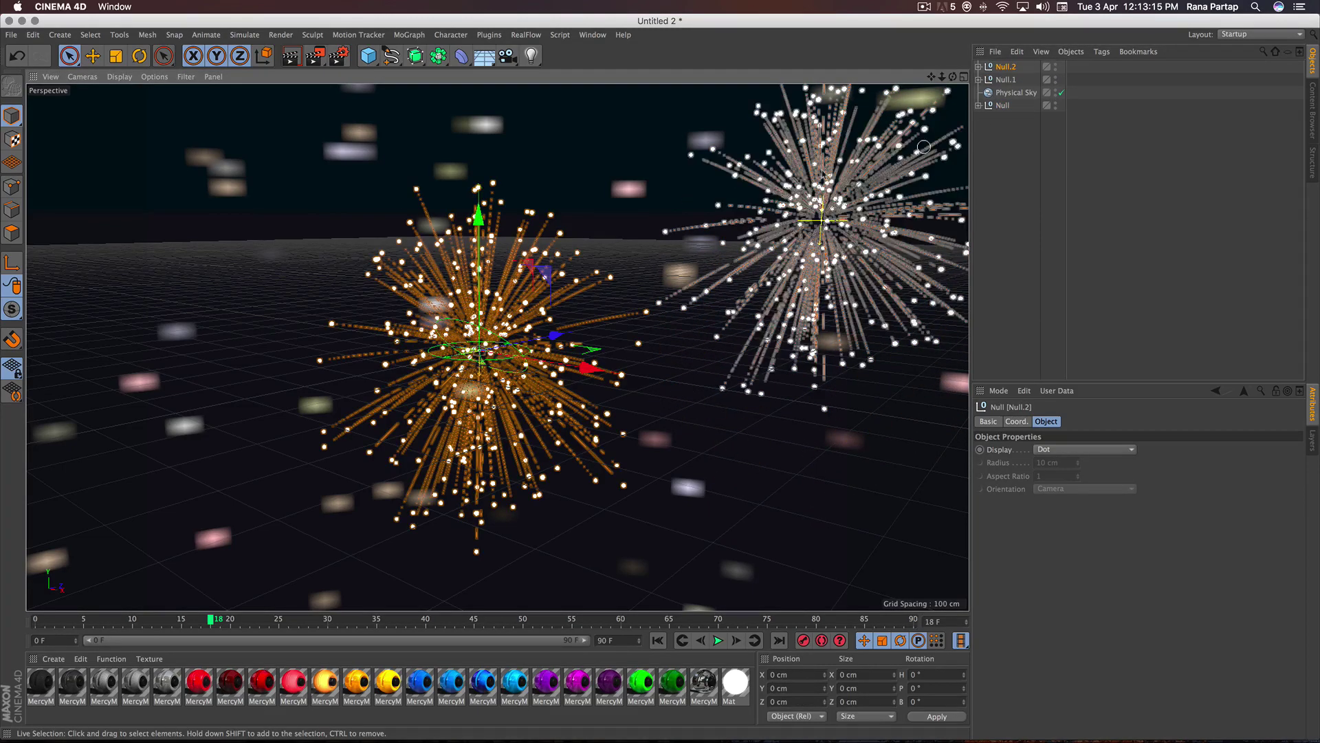
{"action": "left_click_drag", "start_coordinate": [590, 371], "coordinate": [326, 303]}
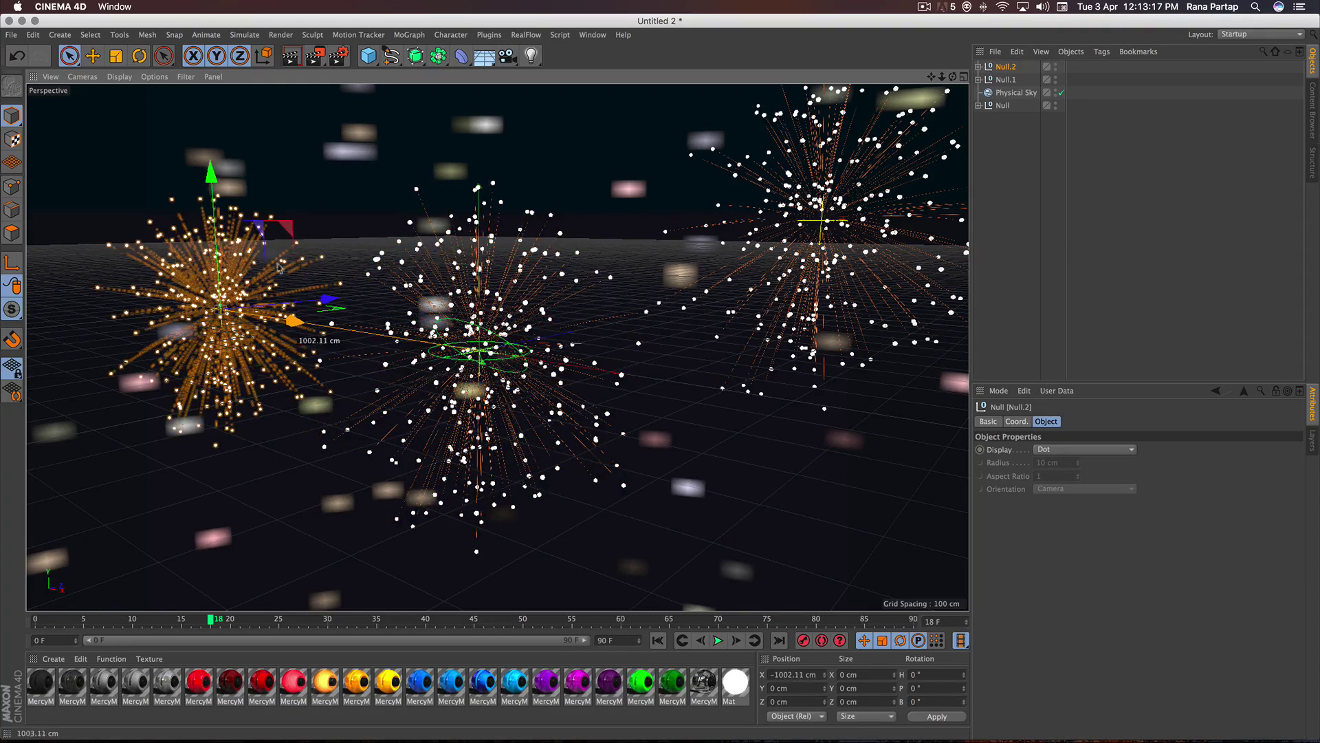
{"action": "left_click_drag", "start_coordinate": [207, 145], "coordinate": [206, 84]}
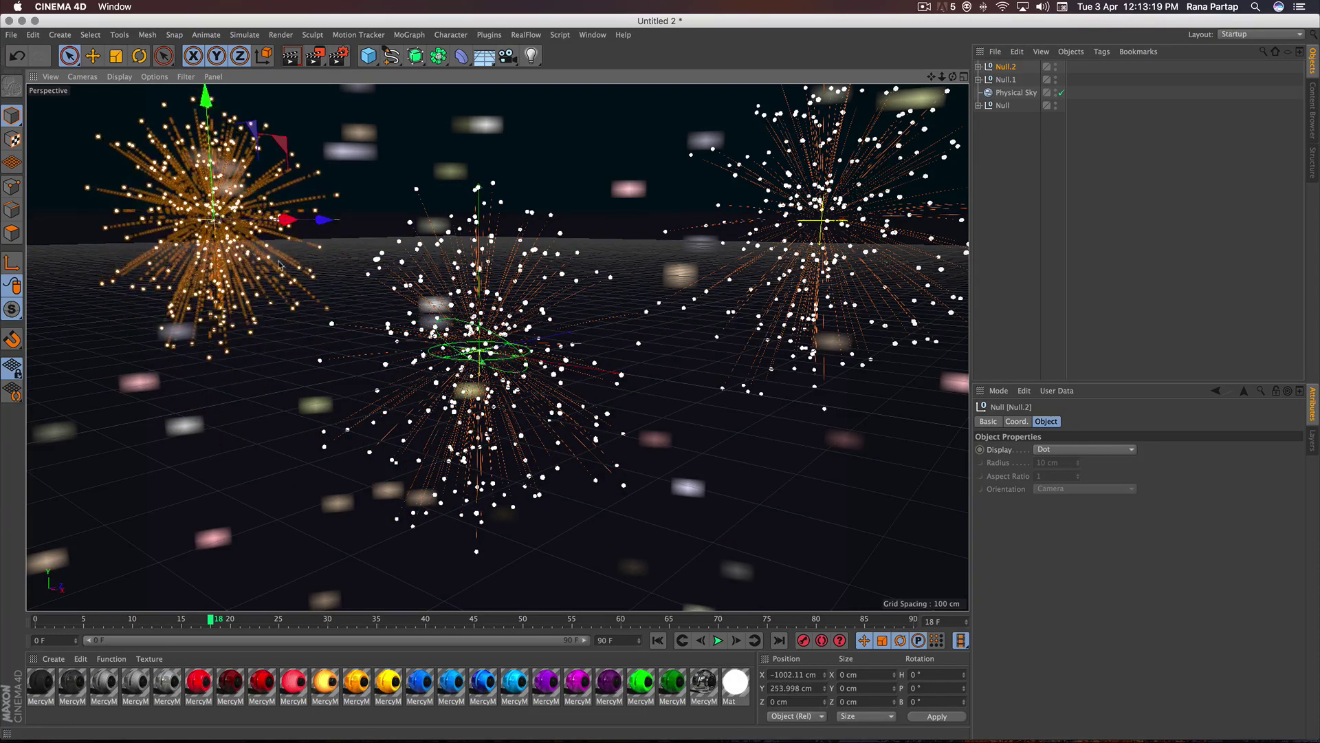
- Rotate the left burst Null.2 and the right burst Null.1 to different headings
{"action": "left_click", "coordinate": [139, 55]}
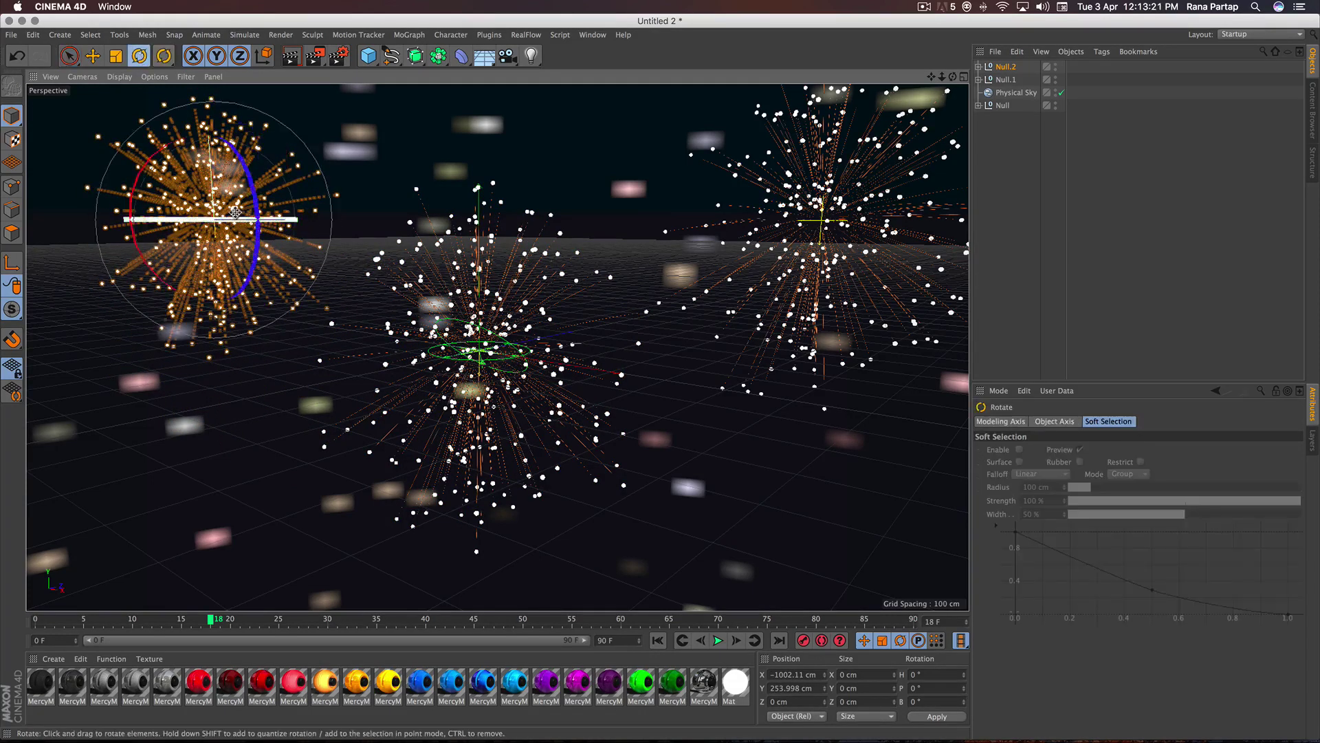
{"action": "left_click_drag", "start_coordinate": [161, 219], "coordinate": [693, 256]}
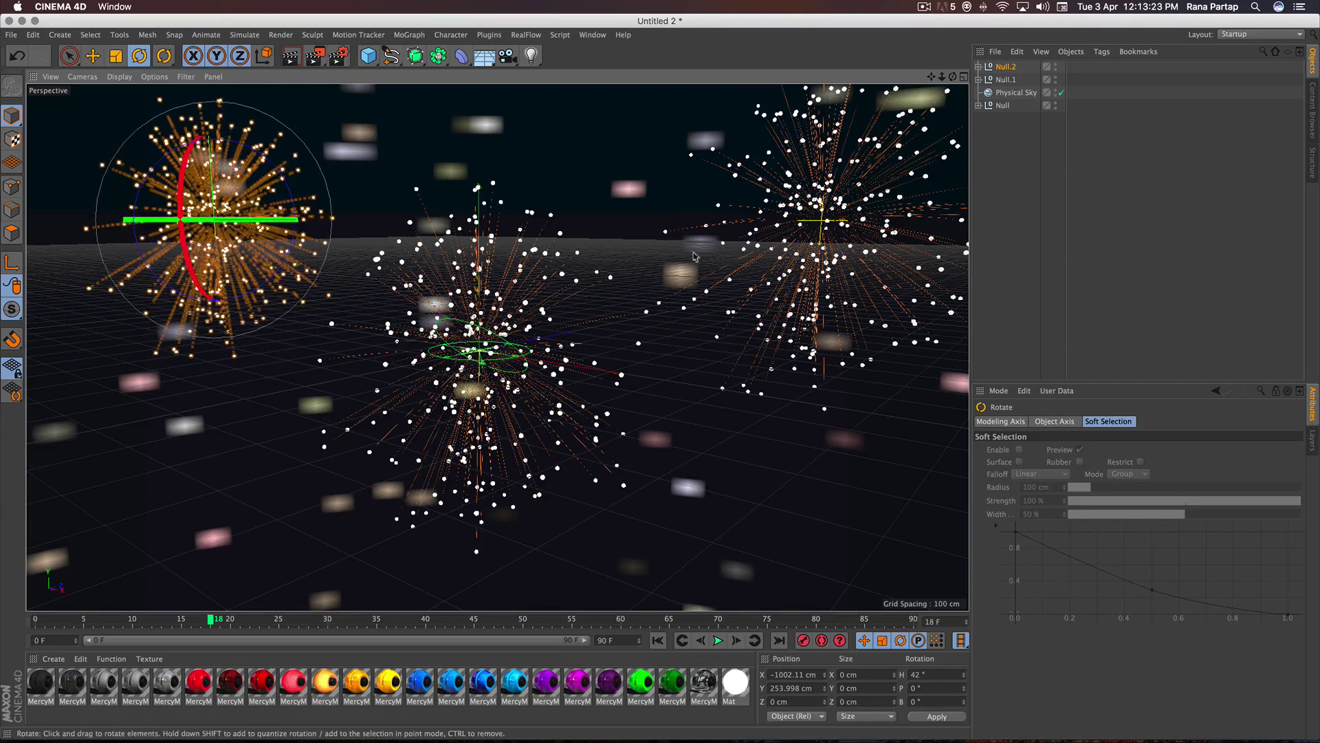
{"action": "left_click", "coordinate": [1006, 80]}
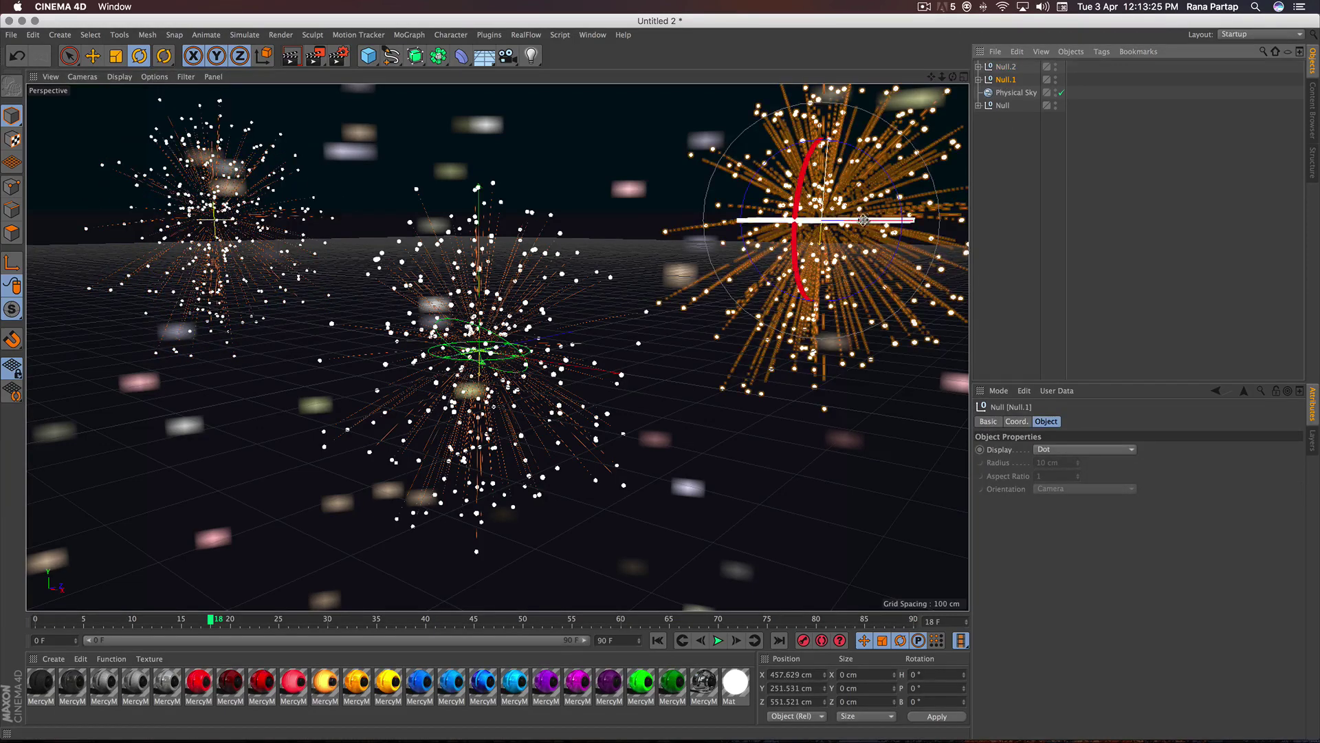
{"action": "mouse_move", "coordinate": [864, 220]}
{"action": "left_mouse_down"}
{"action": "mouse_move", "coordinate": [760, 208]}
{"action": "mouse_move", "coordinate": [722, 220]}
{"action": "left_mouse_up"}
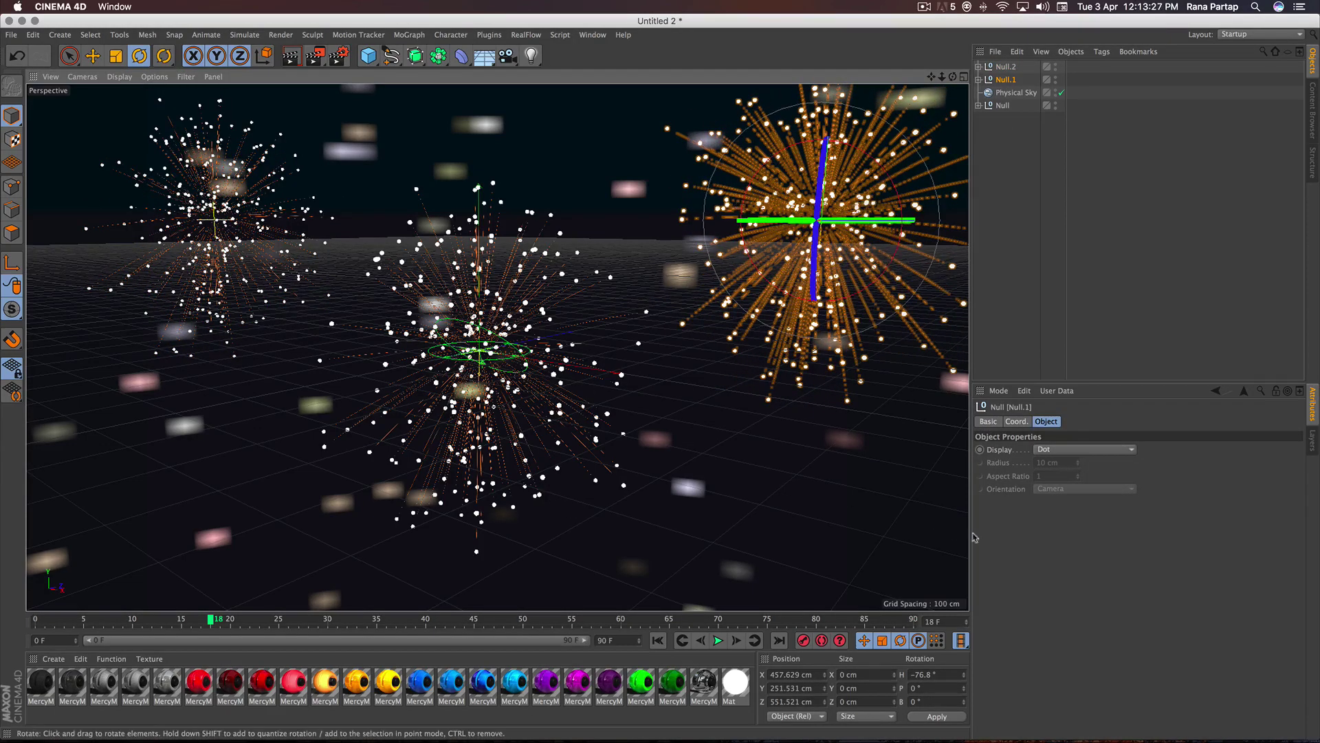
- Rewind, deselect all, and play the animation, stopping at frame 21
{"action": "left_click", "coordinate": [657, 641]}
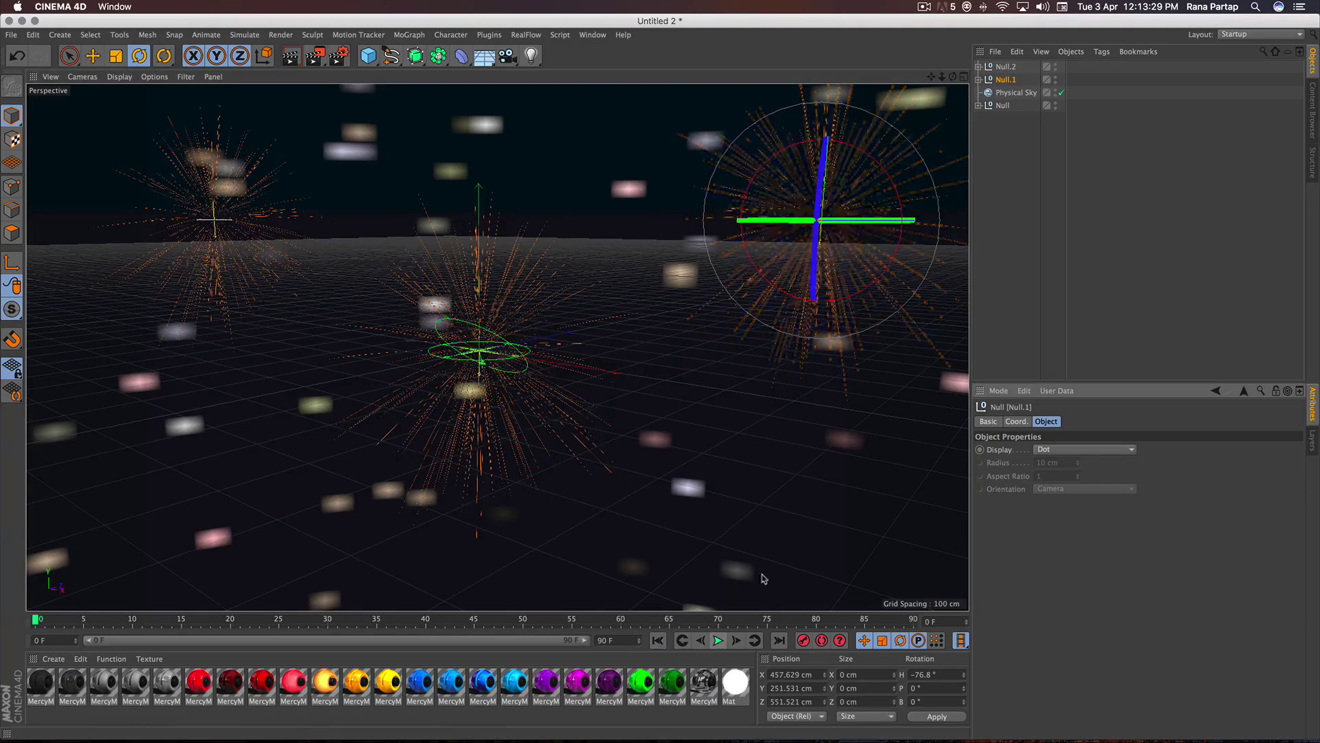
{"action": "left_click", "coordinate": [378, 200]}
{"action": "left_click", "coordinate": [69, 56]}
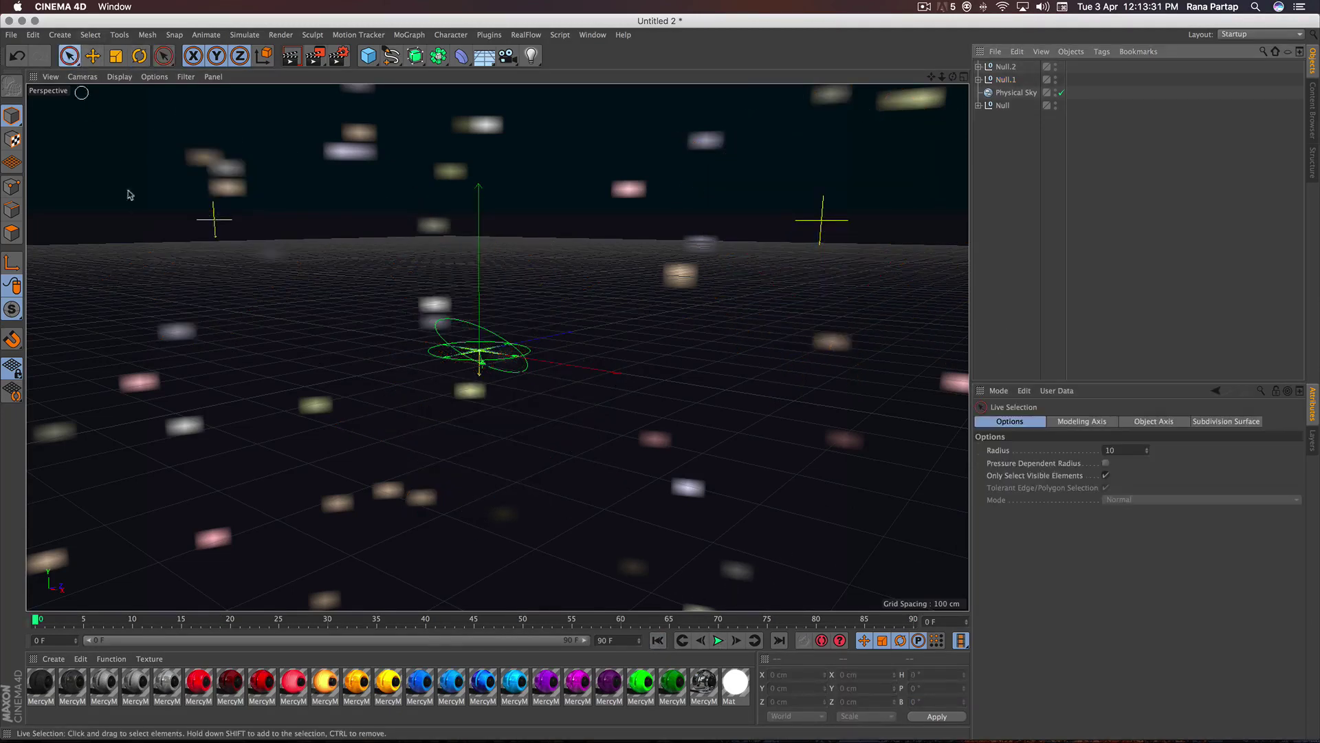
{"action": "left_click", "coordinate": [717, 640]}
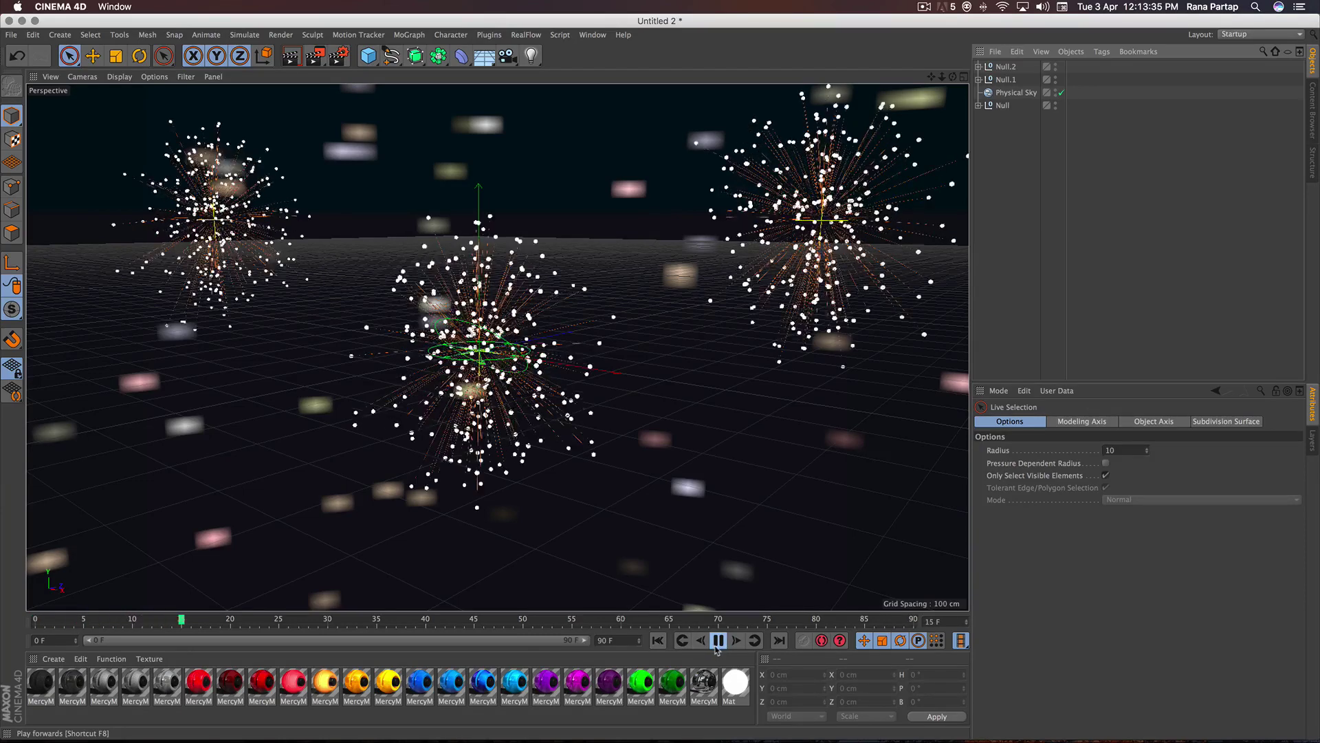
{"action": "left_click", "coordinate": [717, 641]}
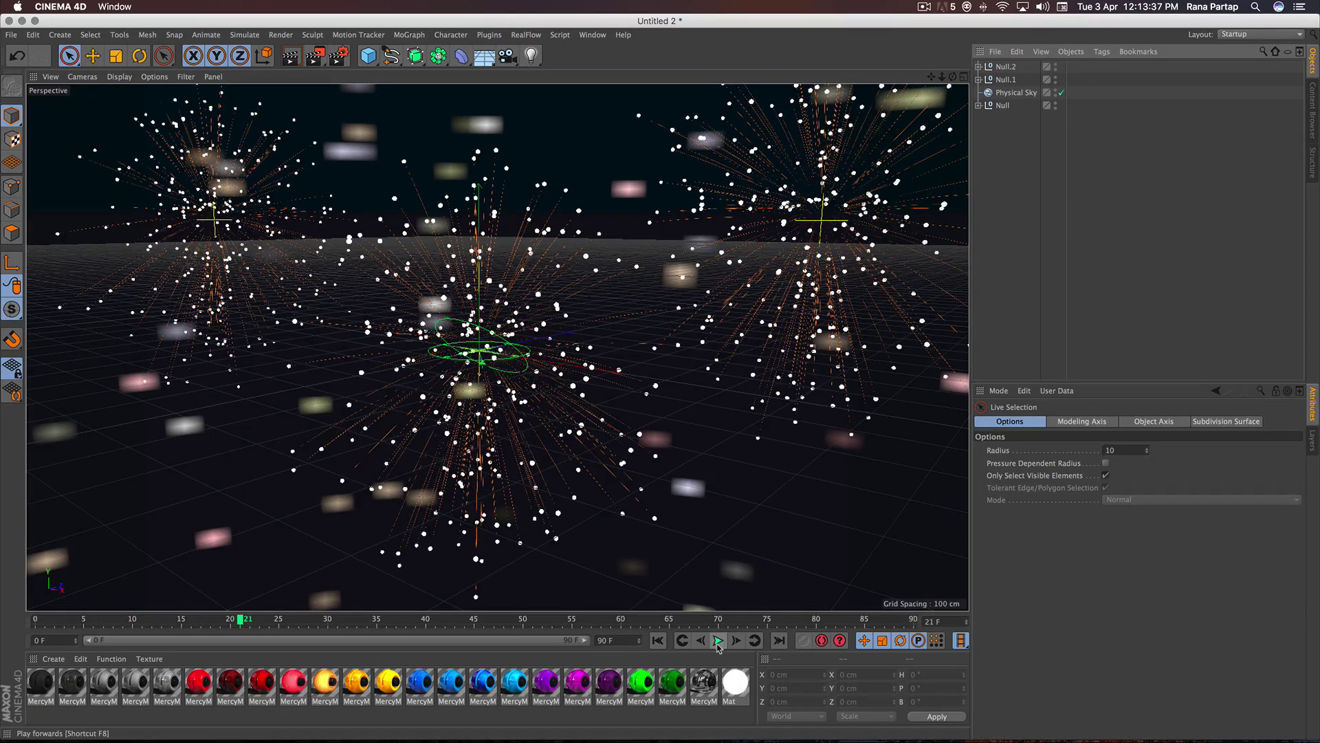
{"action": "left_click", "coordinate": [979, 105]}
- Apply the green material to the Sweep trails of Null.2 and Null.1
{"action": "left_click", "coordinate": [978, 79]}
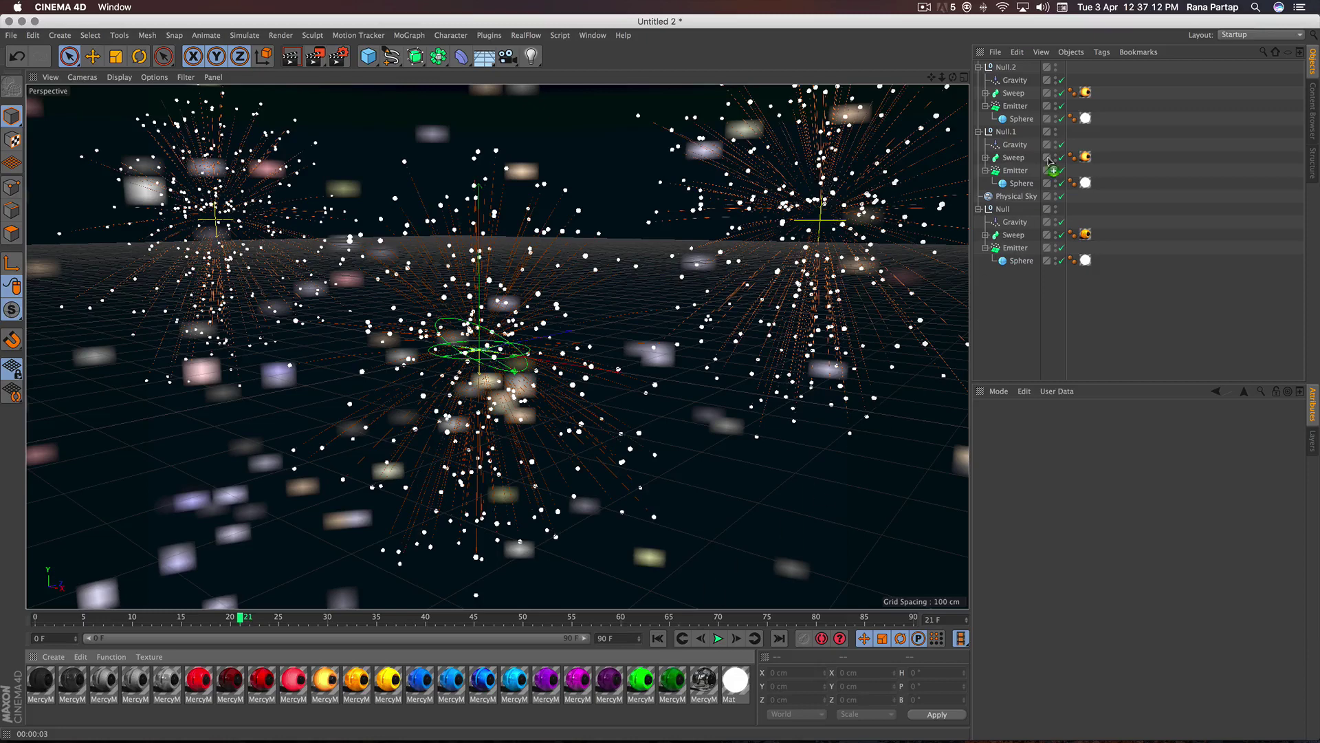
{"action": "left_click_drag", "start_coordinate": [1085, 92], "coordinate": [1085, 92]}
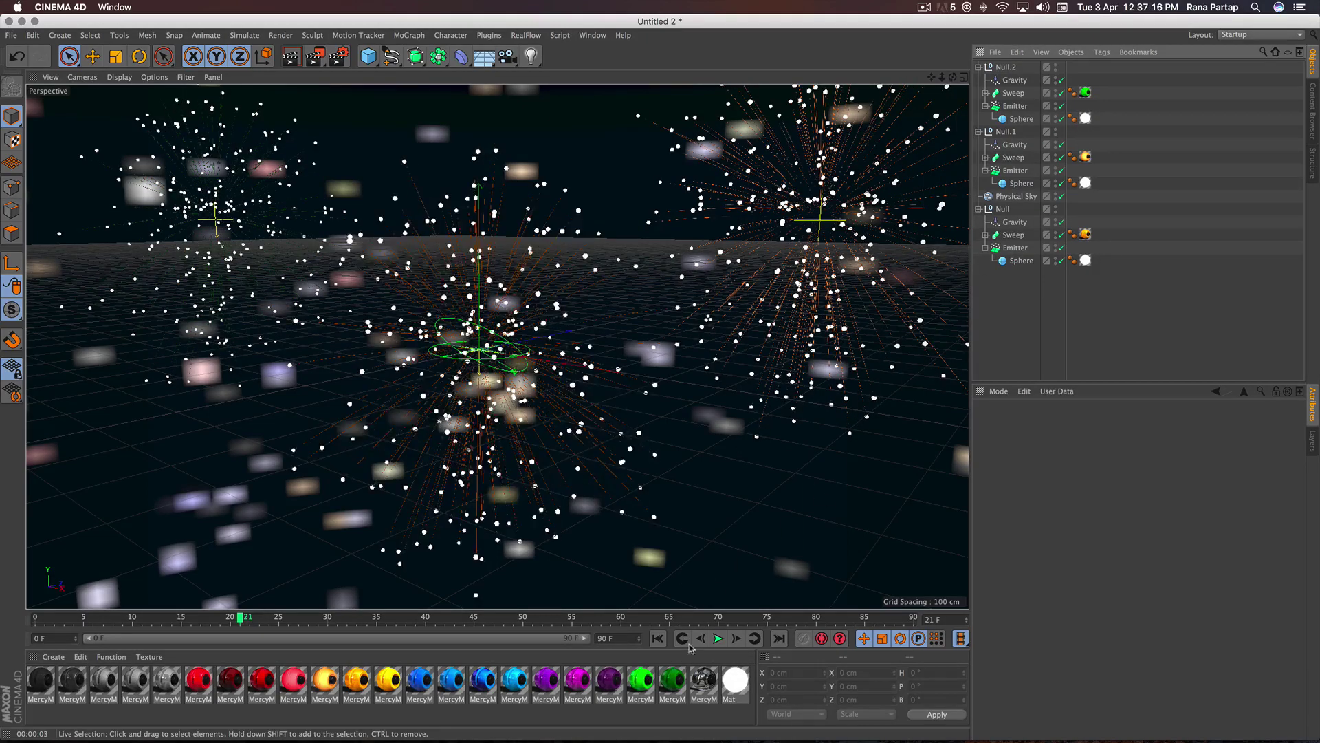
{"action": "left_click_drag", "start_coordinate": [650, 684], "coordinate": [925, 420]}
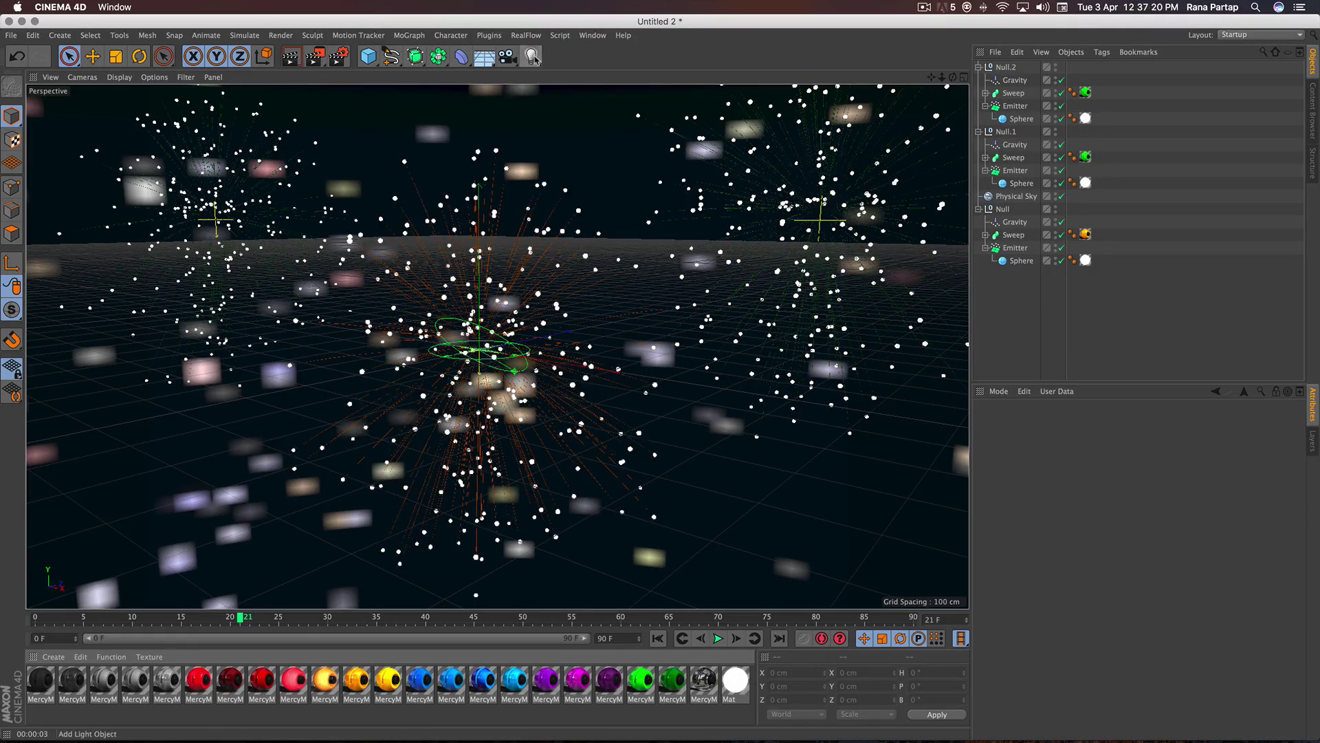
- Add two omni lights and place them in front near the camera
{"action": "left_click_drag", "start_coordinate": [534, 57], "coordinate": [605, 80]}
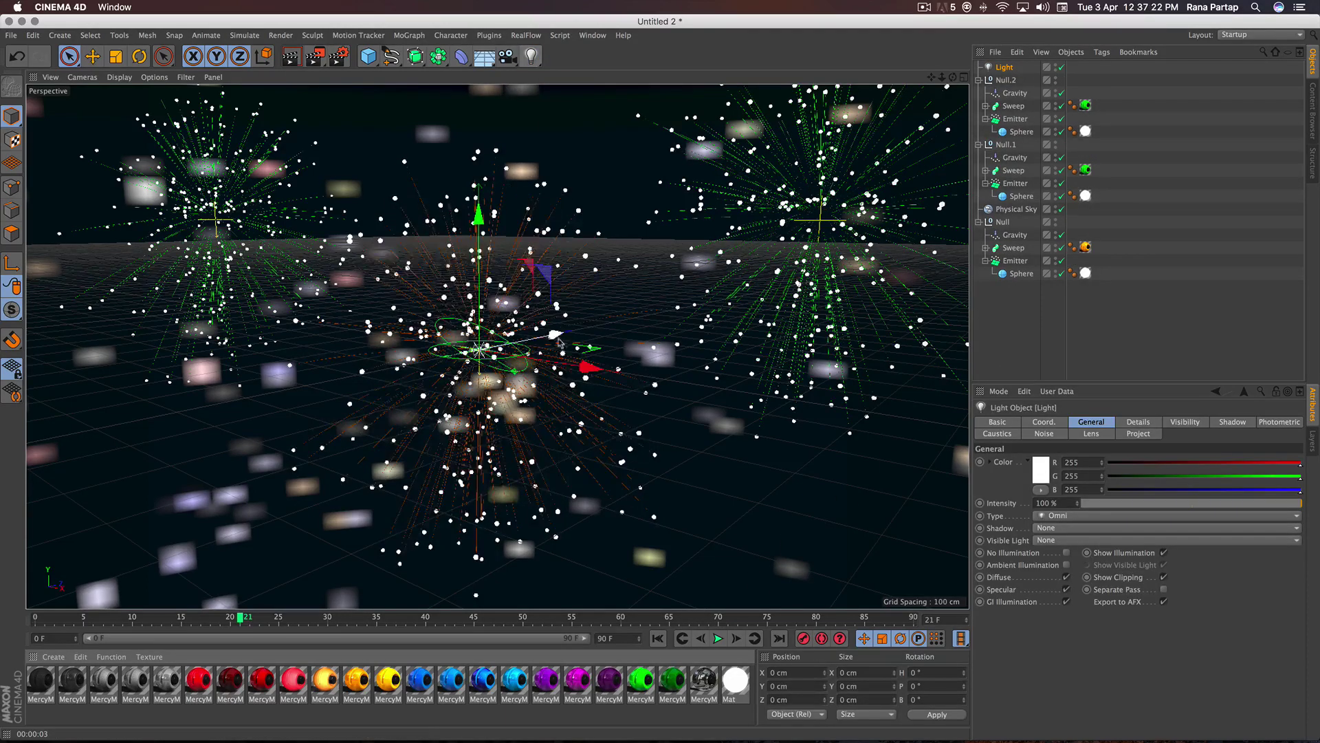
{"action": "left_click_drag", "start_coordinate": [558, 342], "coordinate": [239, 437]}
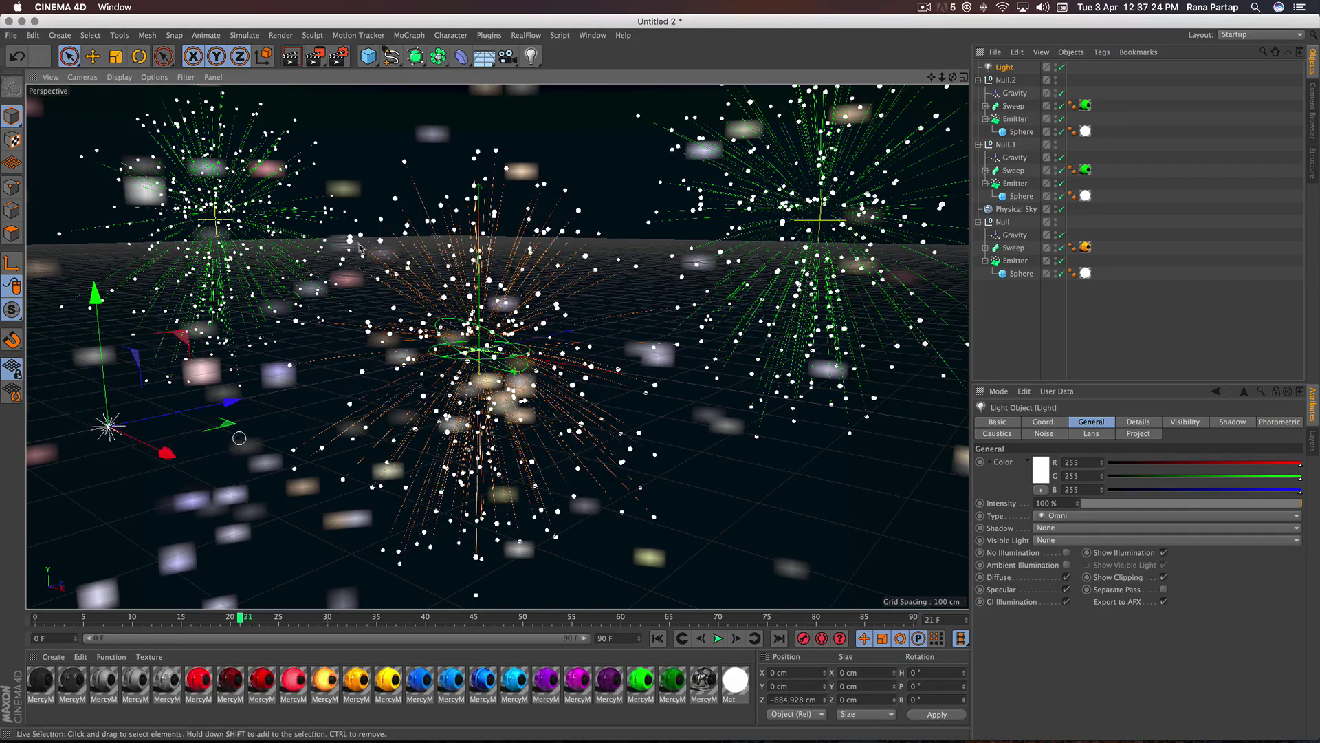
{"action": "left_click", "coordinate": [534, 63]}
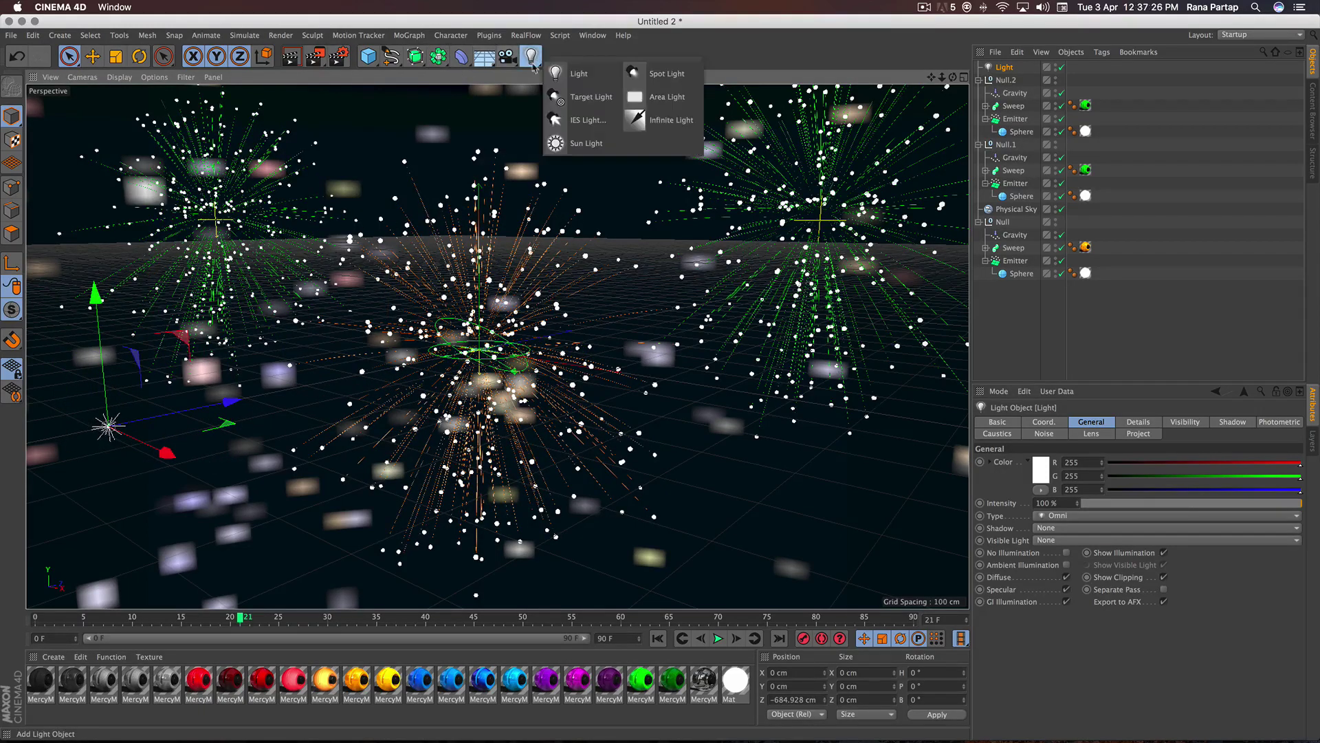
{"action": "left_click", "coordinate": [571, 73]}
{"action": "mouse_move", "coordinate": [591, 363]}
{"action": "left_mouse_down"}
{"action": "mouse_move", "coordinate": [762, 435]}
{"action": "mouse_move", "coordinate": [819, 412]}
{"action": "left_mouse_up"}
{"action": "mouse_move", "coordinate": [894, 334]}
{"action": "left_mouse_down"}
{"action": "mouse_move", "coordinate": [711, 530]}
{"action": "mouse_move", "coordinate": [885, 585]}
{"action": "left_mouse_up"}
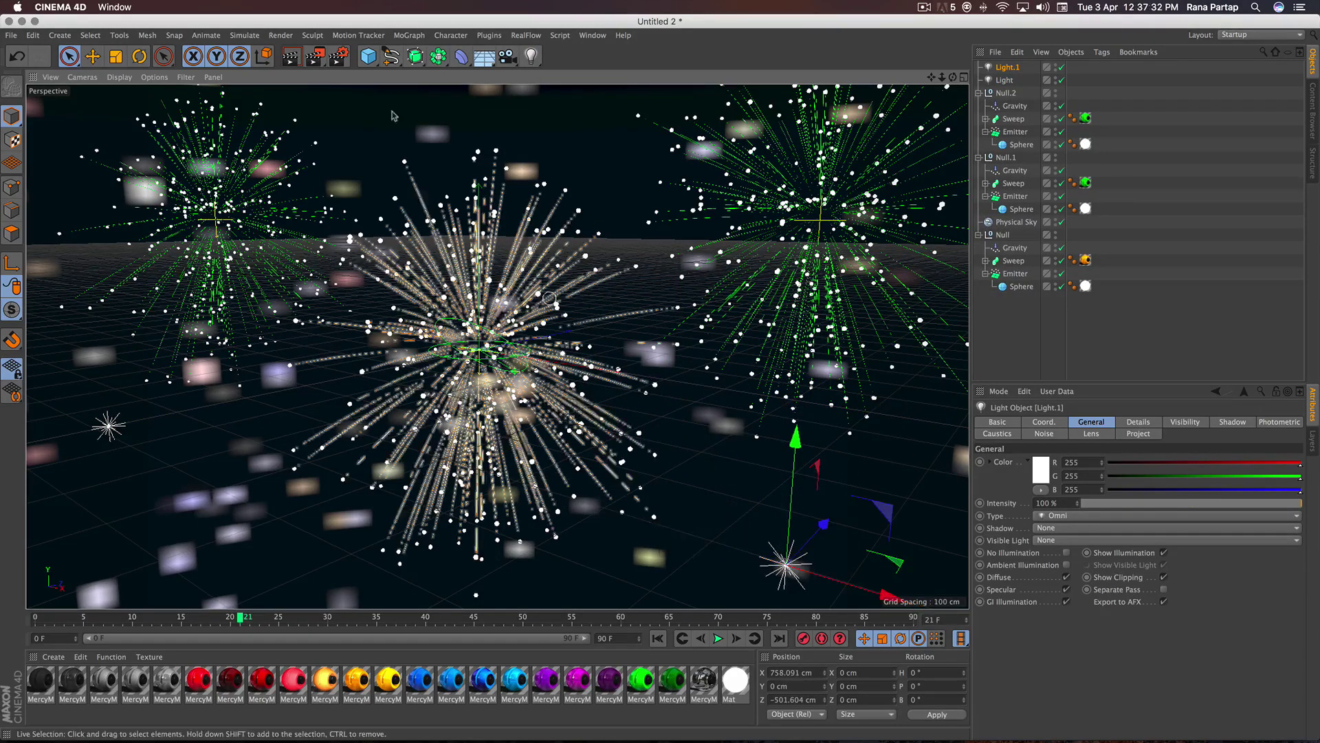
- Add an Ambient Occlusion render effect with Maximum Ray Length 140 cm
{"action": "left_click", "coordinate": [340, 58]}
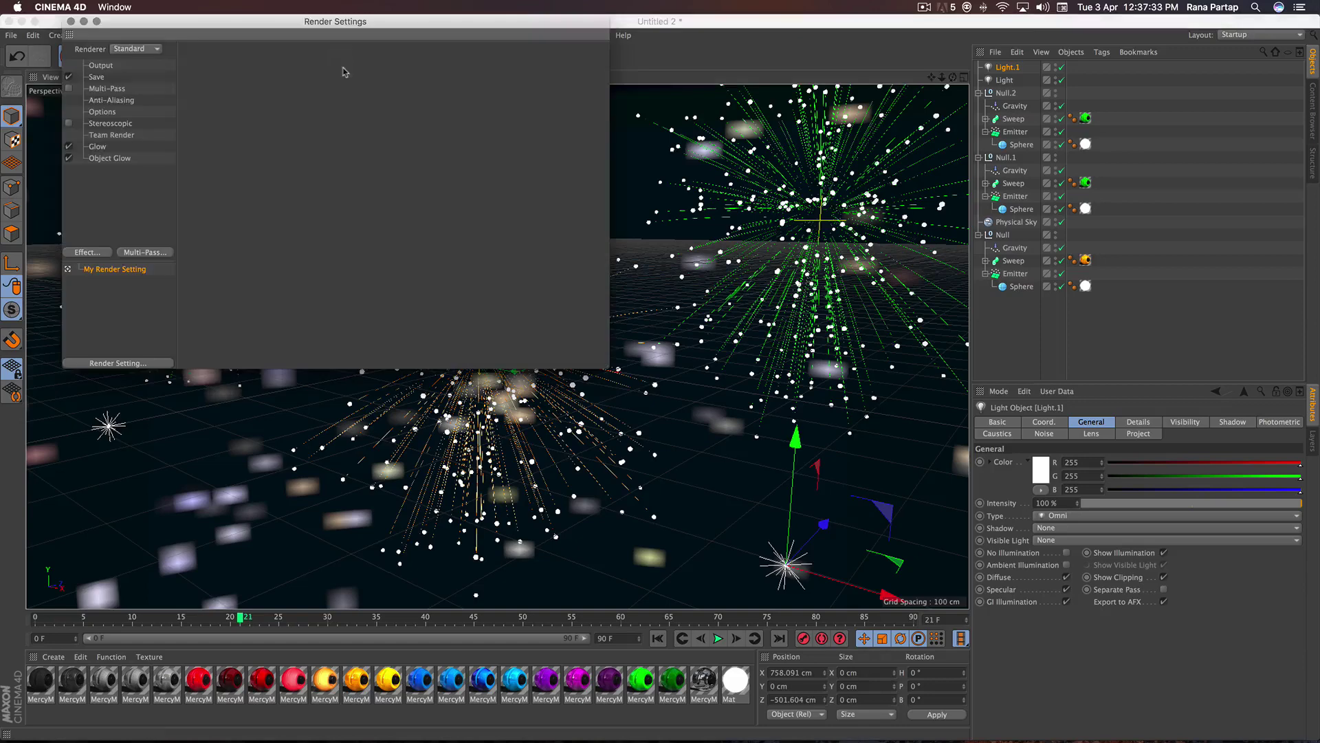
{"action": "left_click", "coordinate": [97, 252]}
{"action": "left_click", "coordinate": [192, 335]}
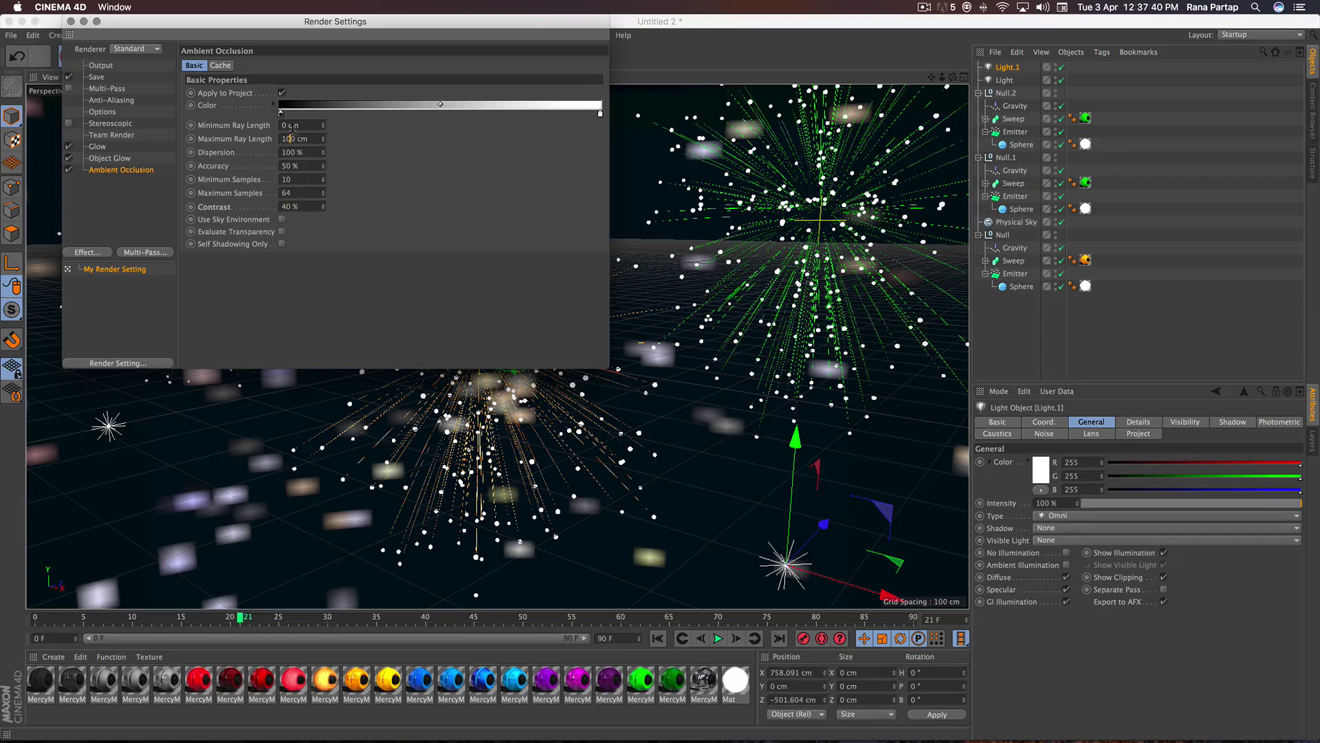
{"action": "type", "text": "140"}
{"action": "key", "text": "Return"}
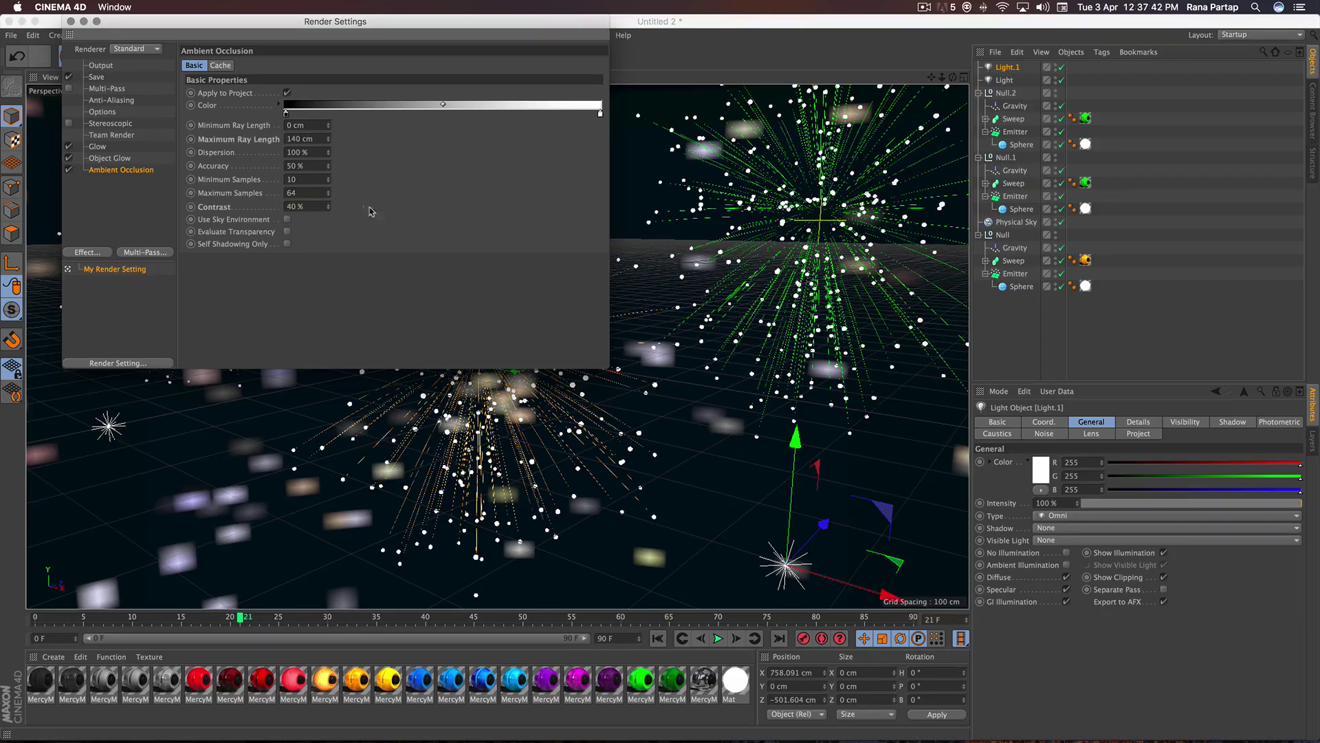
{"action": "left_click", "coordinate": [70, 21]}
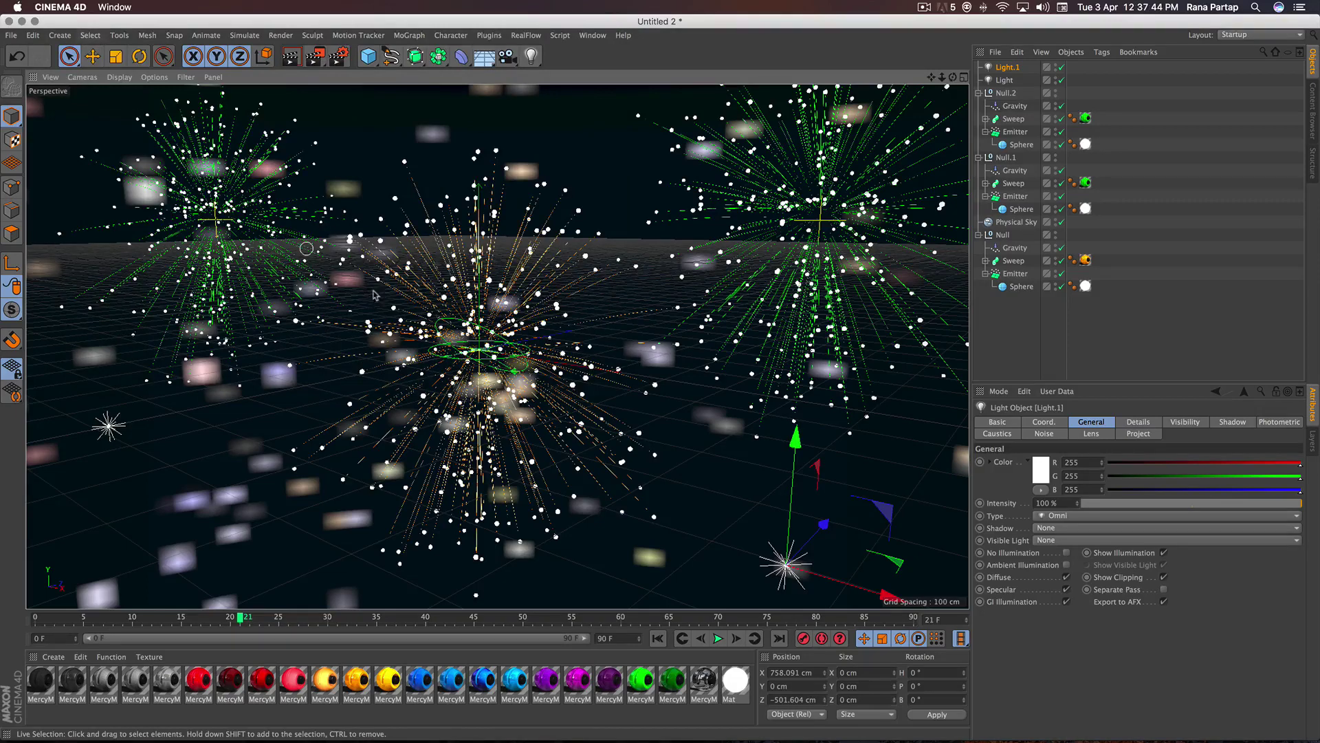
- Render the viewport at frame 21, play to frame 30, and render again
{"action": "left_click", "coordinate": [290, 56]}
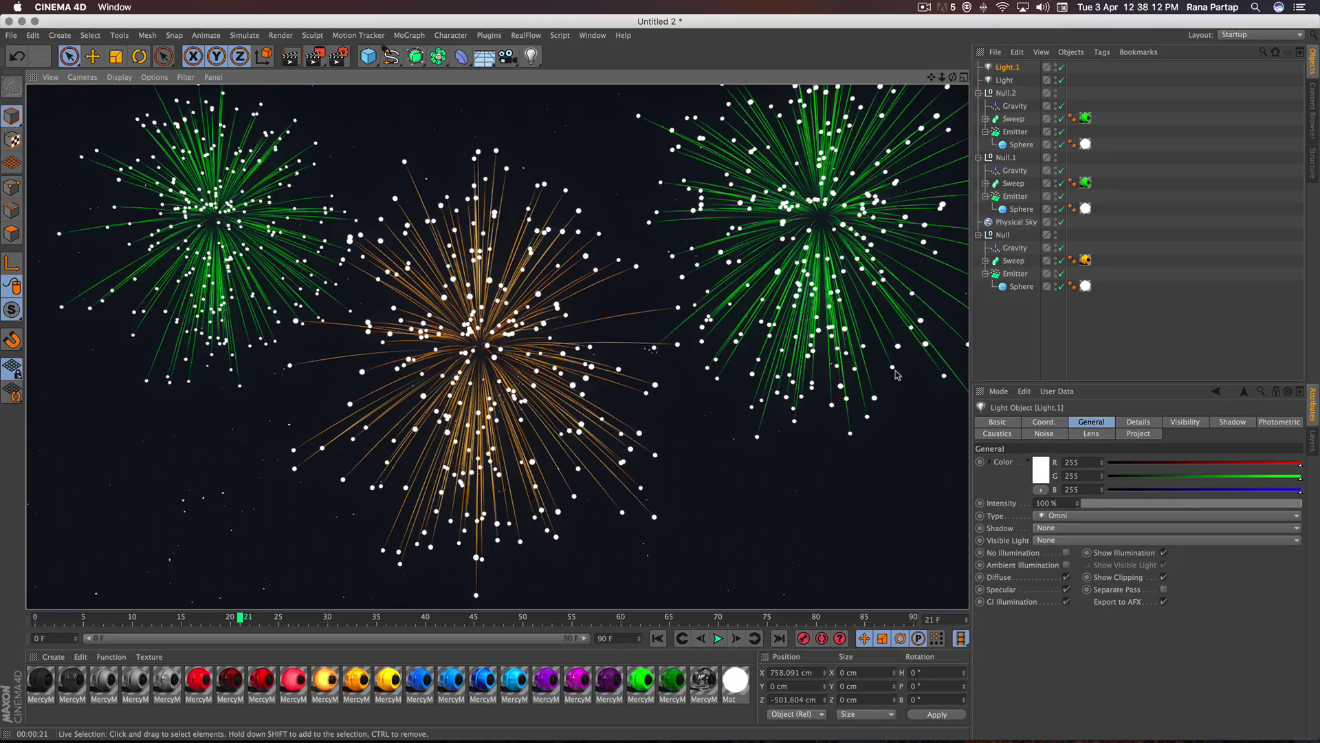
{"action": "left_click", "coordinate": [718, 638]}
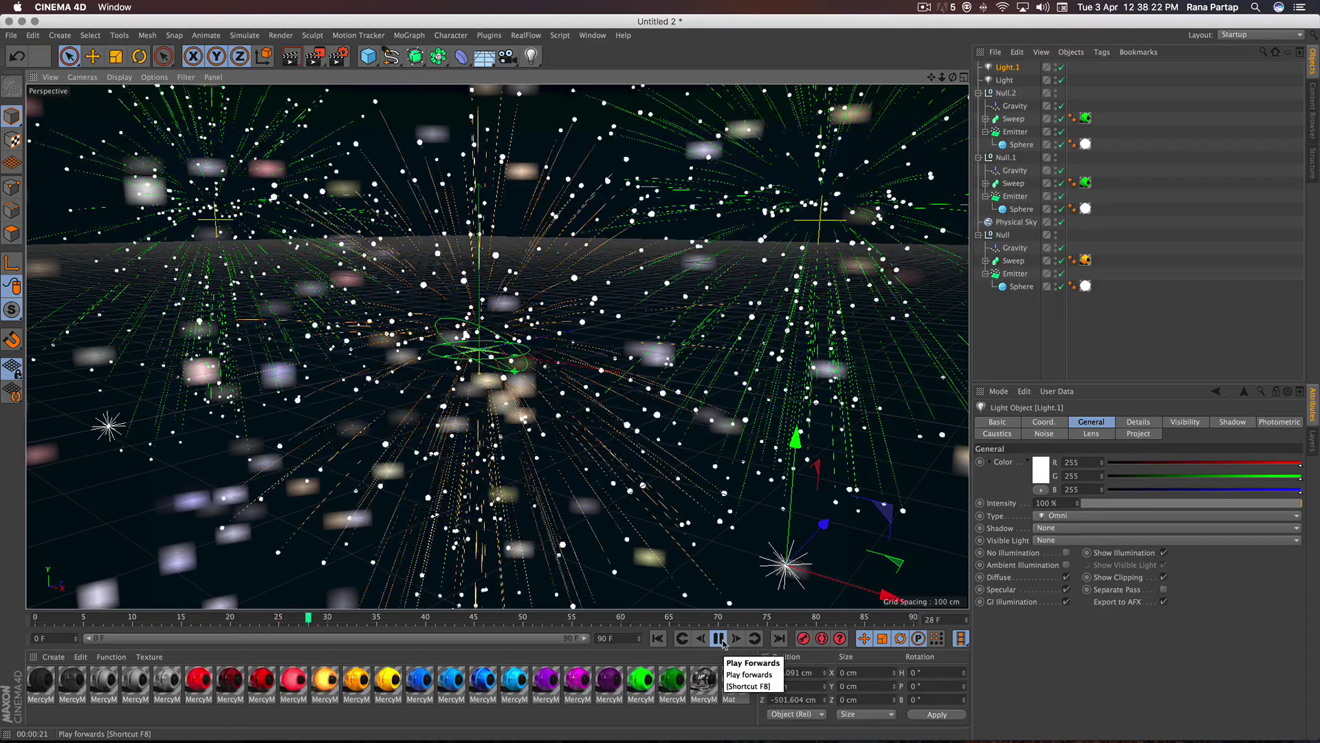
{"action": "left_click", "coordinate": [720, 639]}
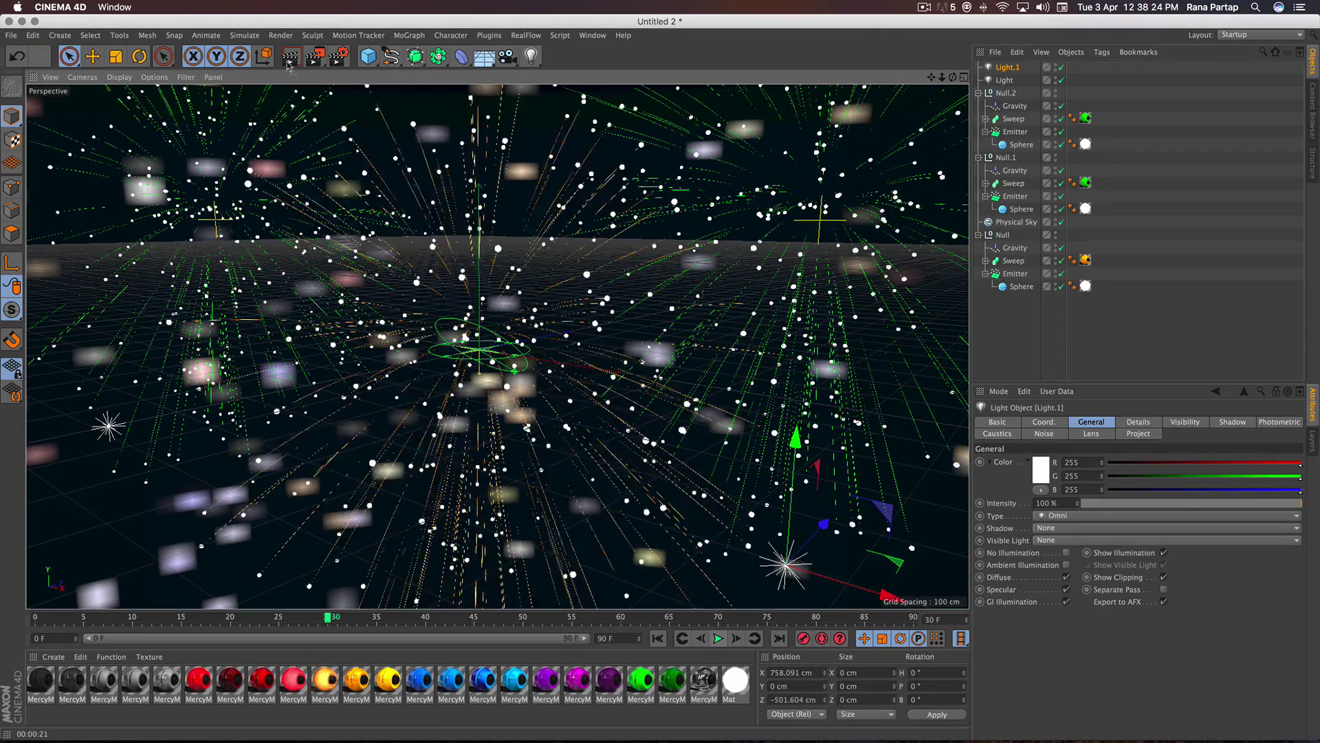
{"action": "key", "text": "ctrl+r"}
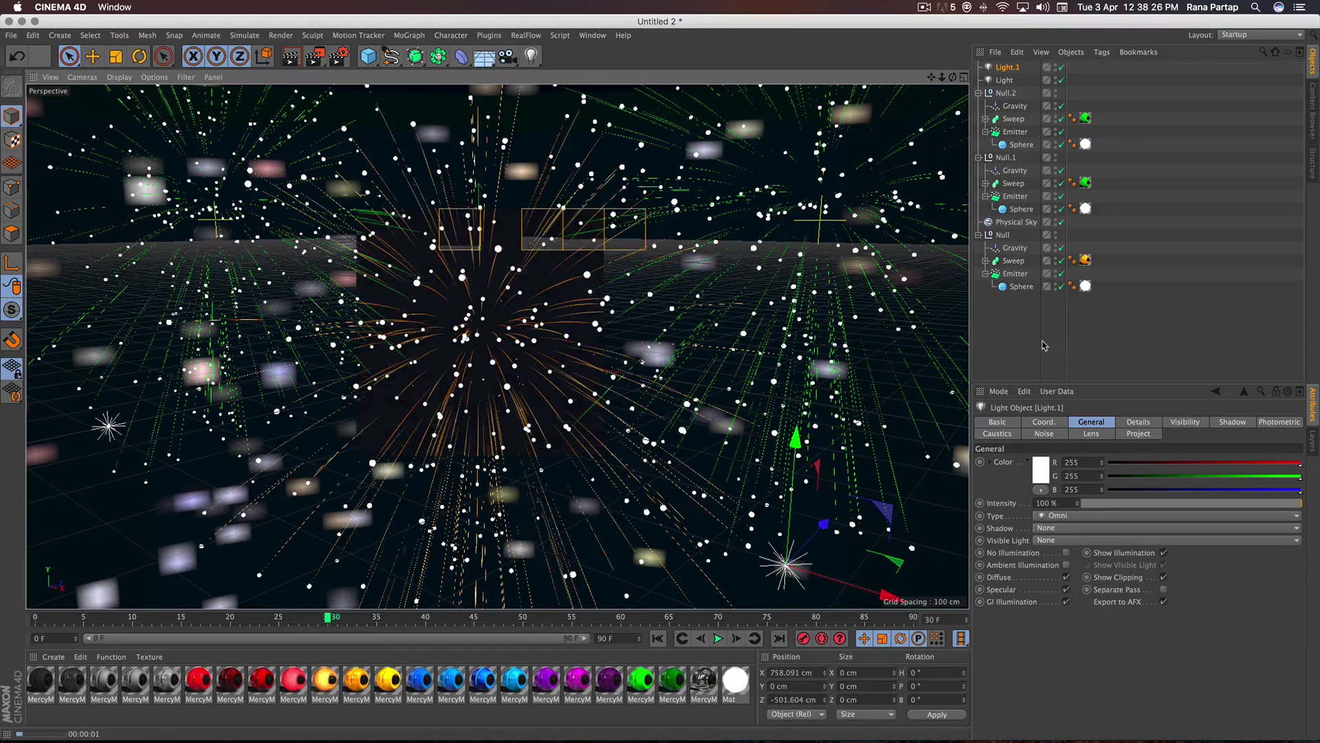